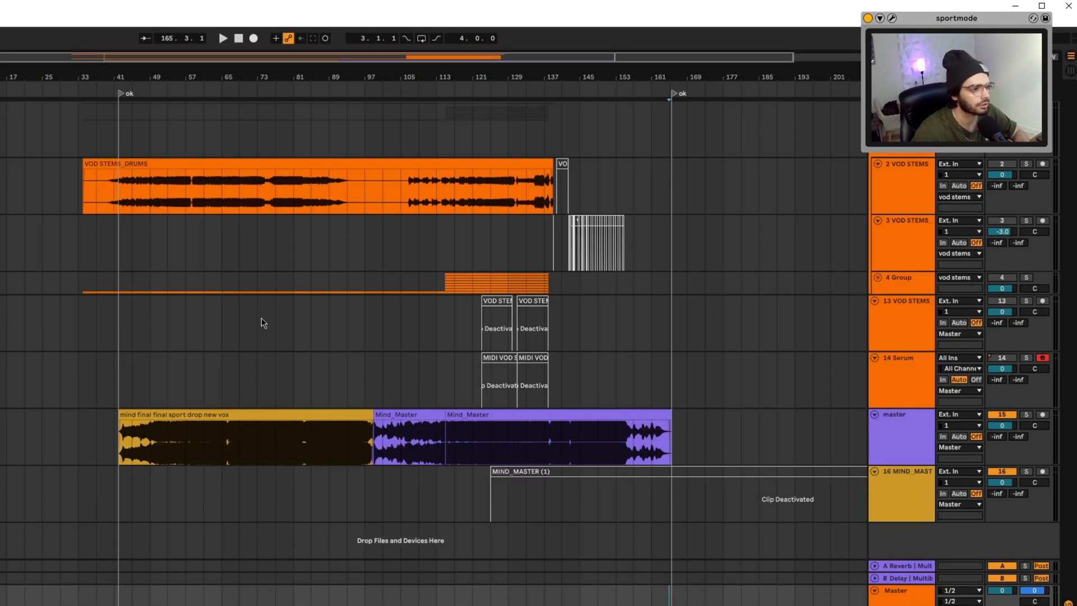
Open the recent Live set transcend.als.
left_click(138, 269)
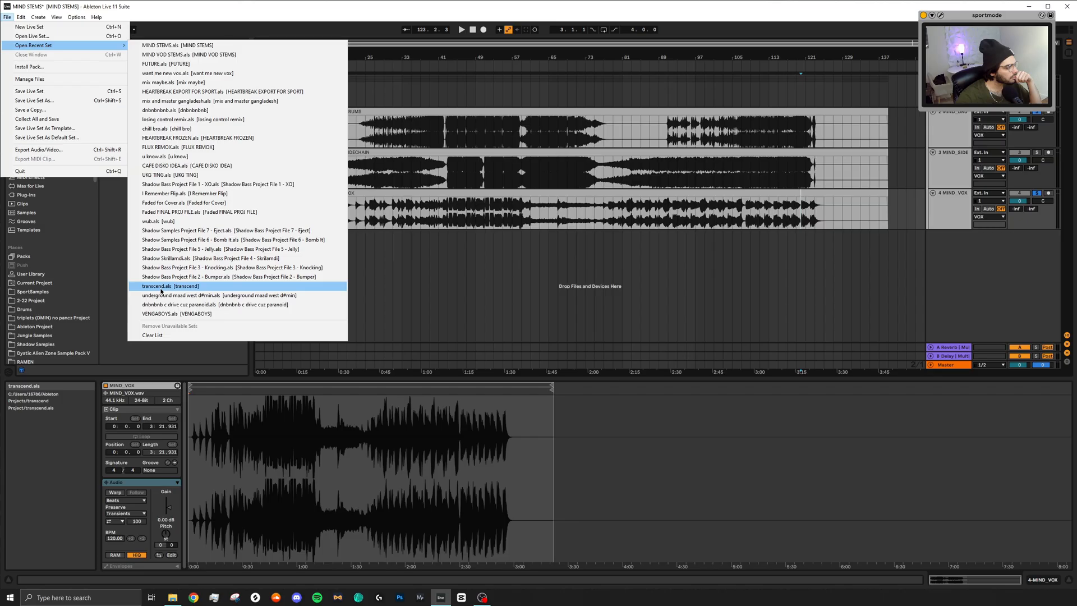
left_click(229, 284)
left_click(548, 315)
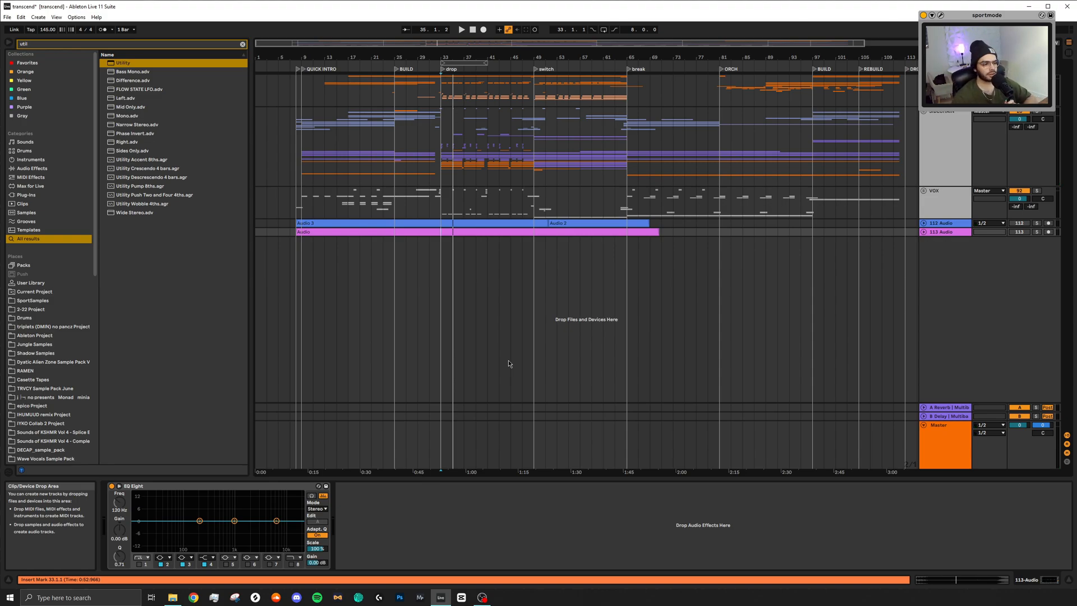
Examine the full arrangement from the BUILD at bar 25 to the empty second DROP at bar 113.
left_click(410, 214)
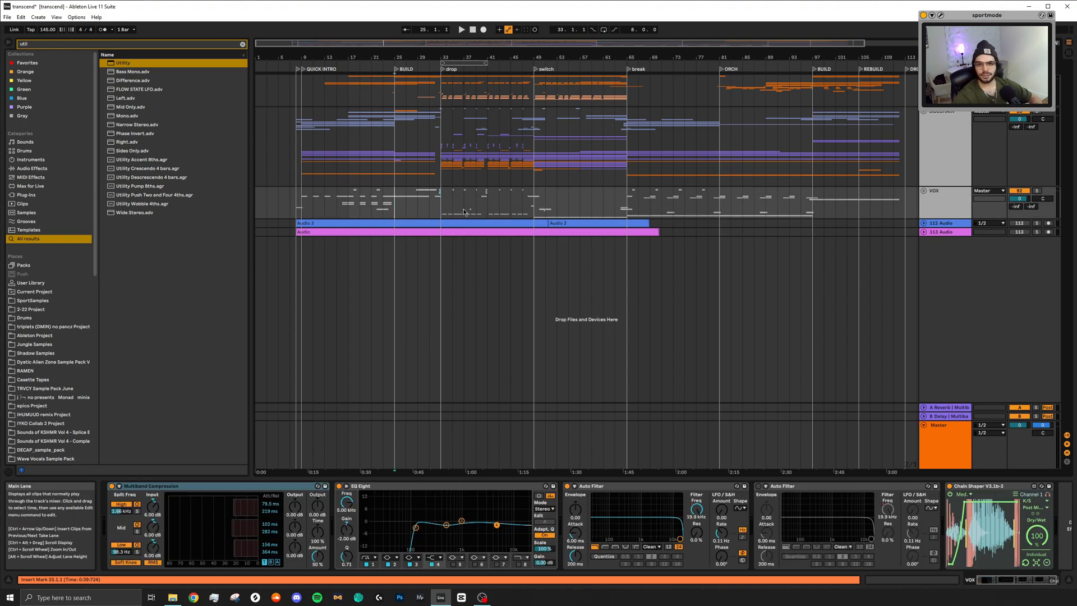
scroll(505, 181, "down", 2)
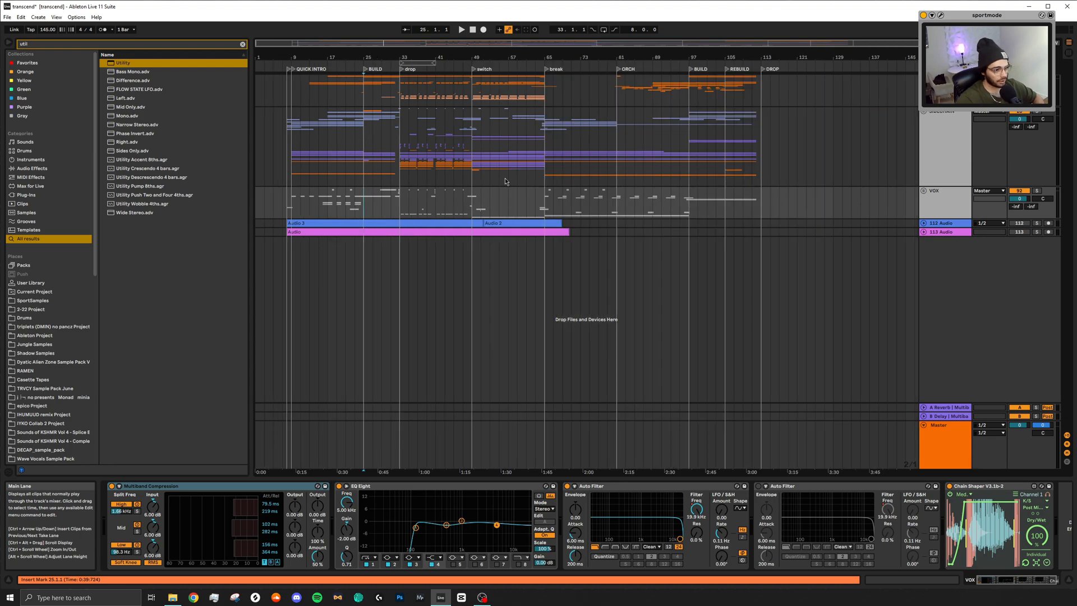
left_click_drag(763, 148, 857, 160)
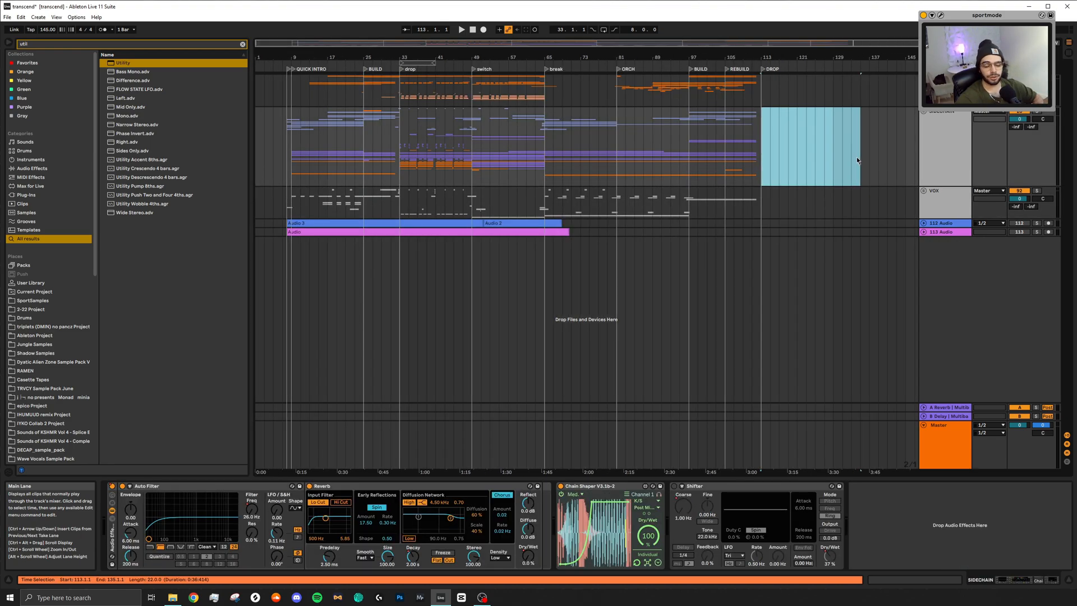
left_click(760, 145)
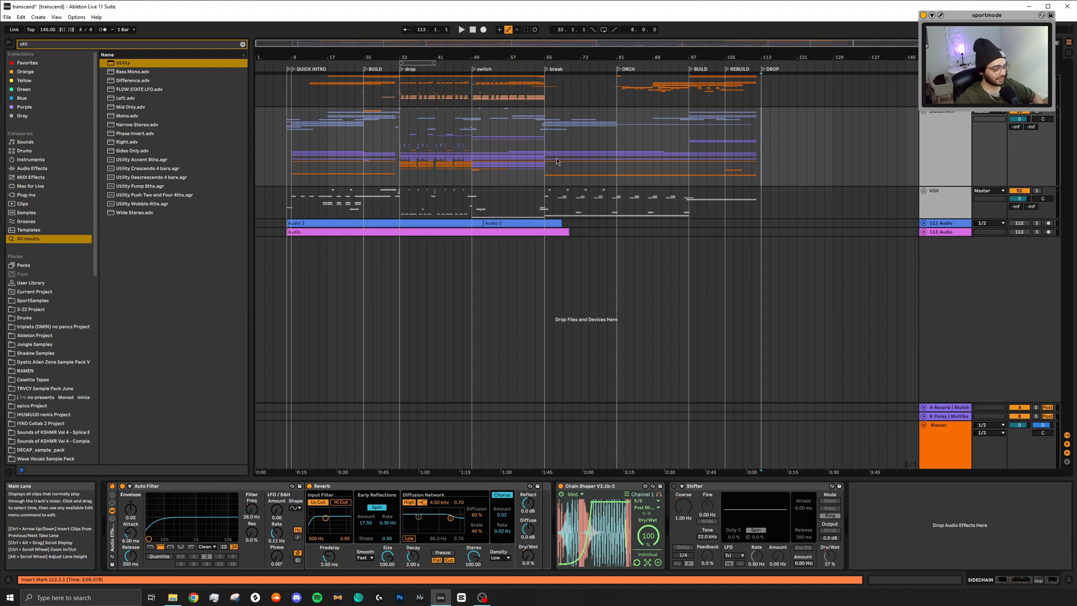
Examine the first drop at bar 33 and listen to it with the lead-in from bar 29.
left_click(399, 152)
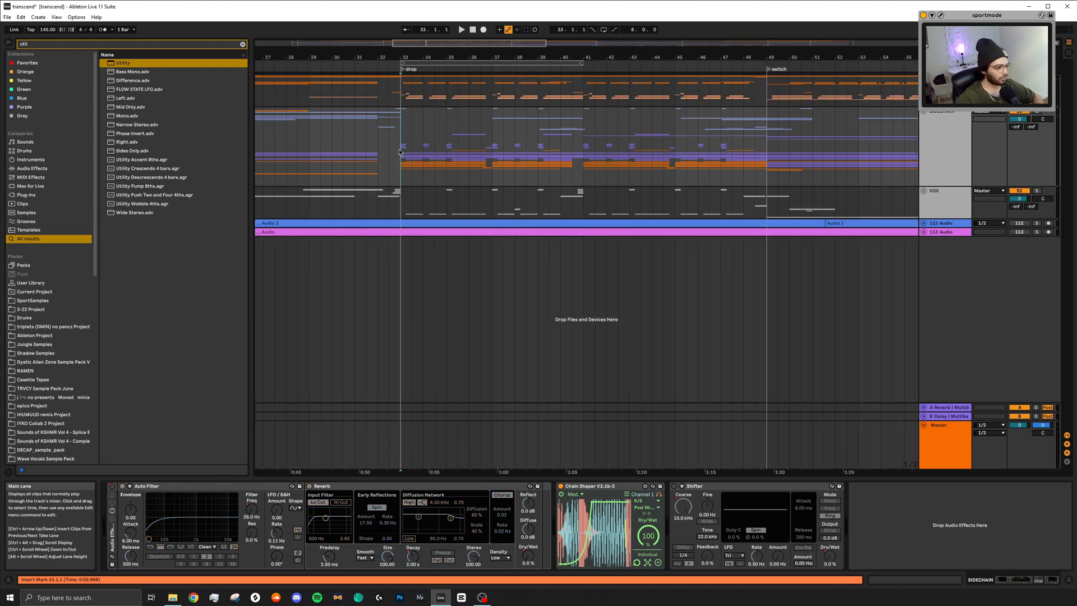
scroll(394, 135, "up", 5)
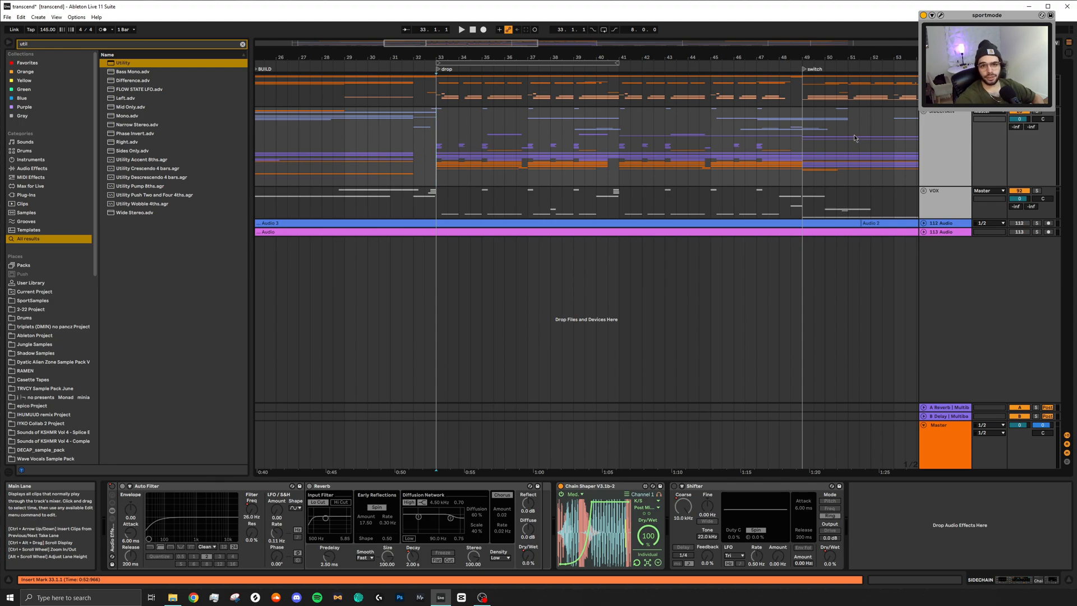
key("Up")
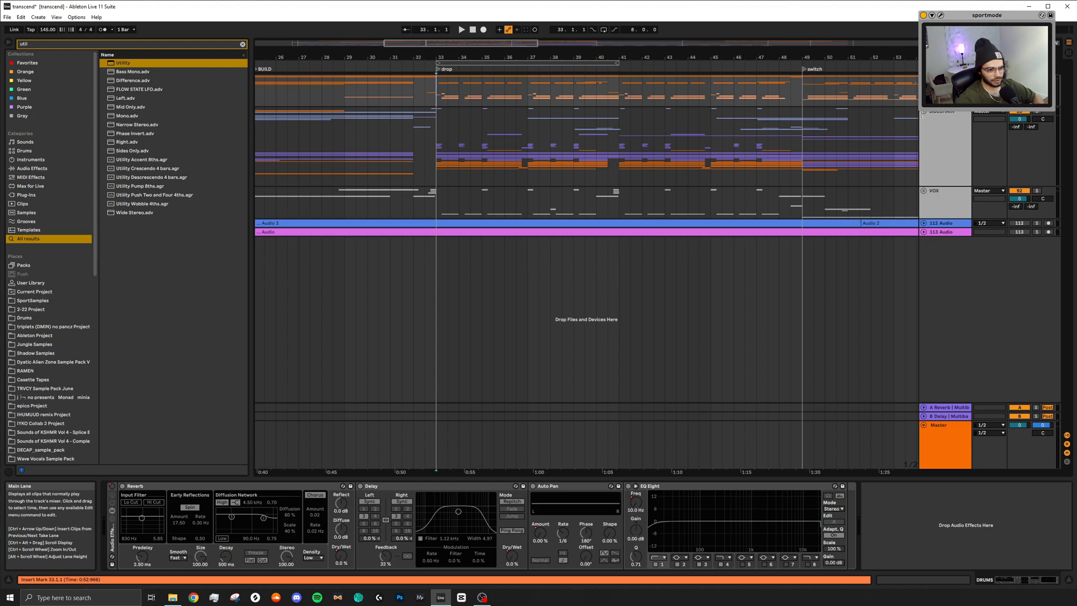
scroll(424, 169, "down", 5)
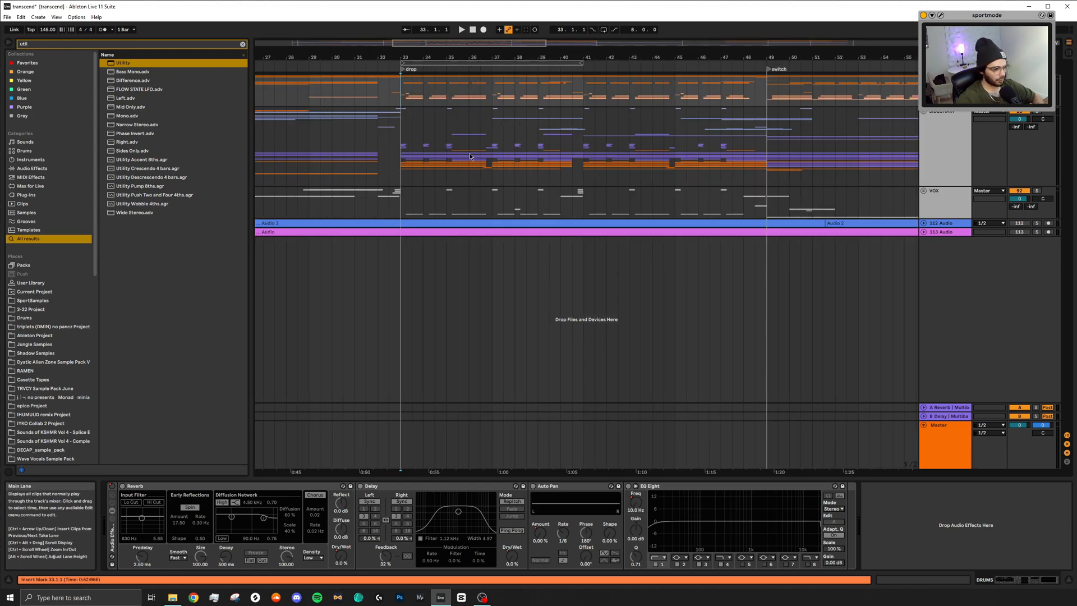
scroll(397, 169, "up", 4)
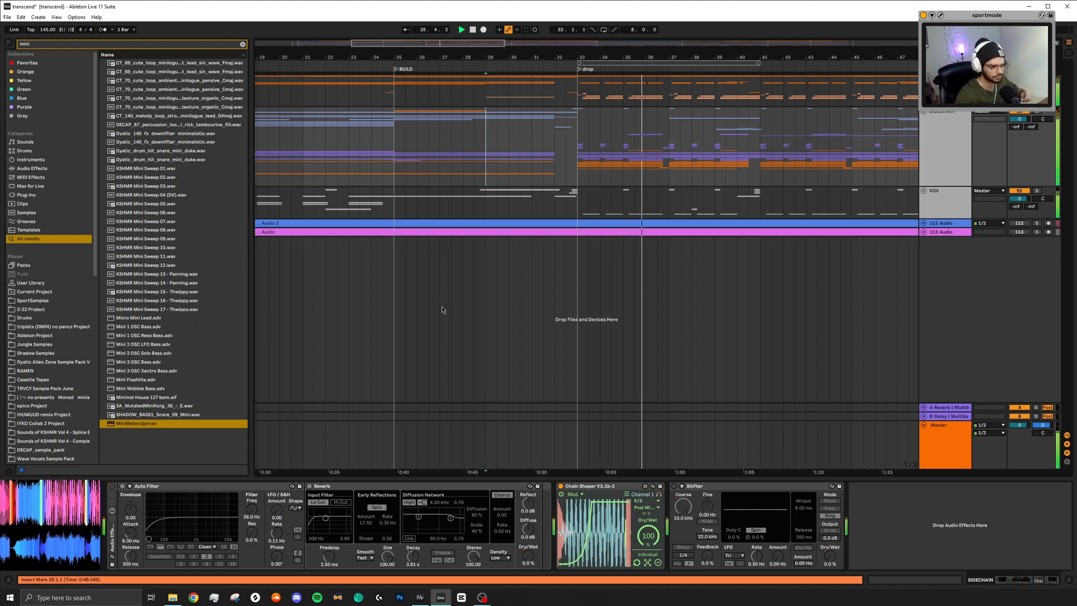
scroll(555, 283, "right", 3)
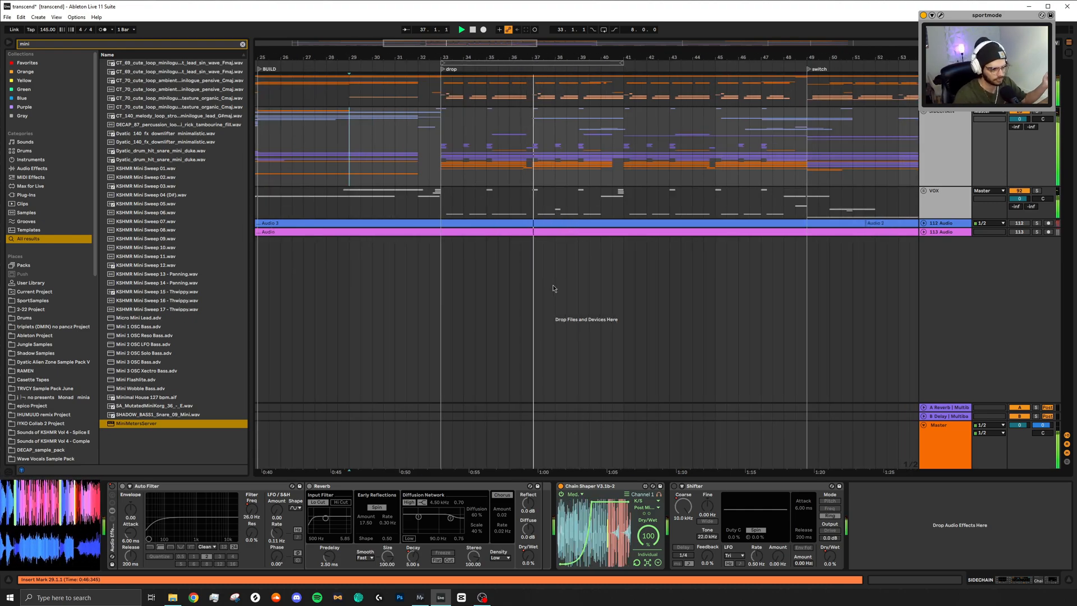
scroll(554, 298, "right", 3)
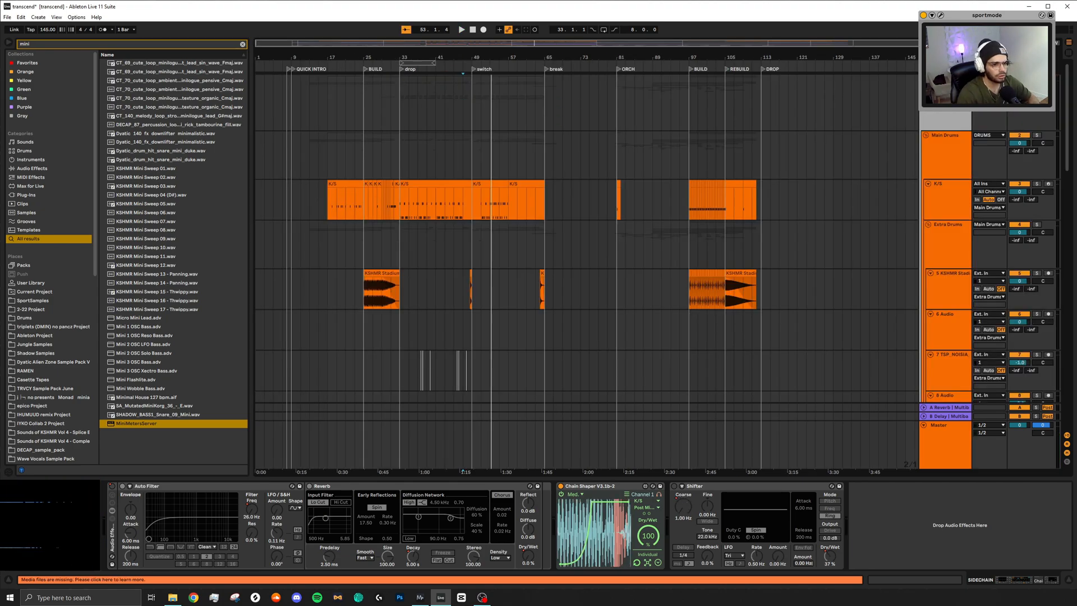
Play the unfolded DRUMS group from the drop at bar 33 and turn off playback Follow.
scroll(395, 147, "up", 5)
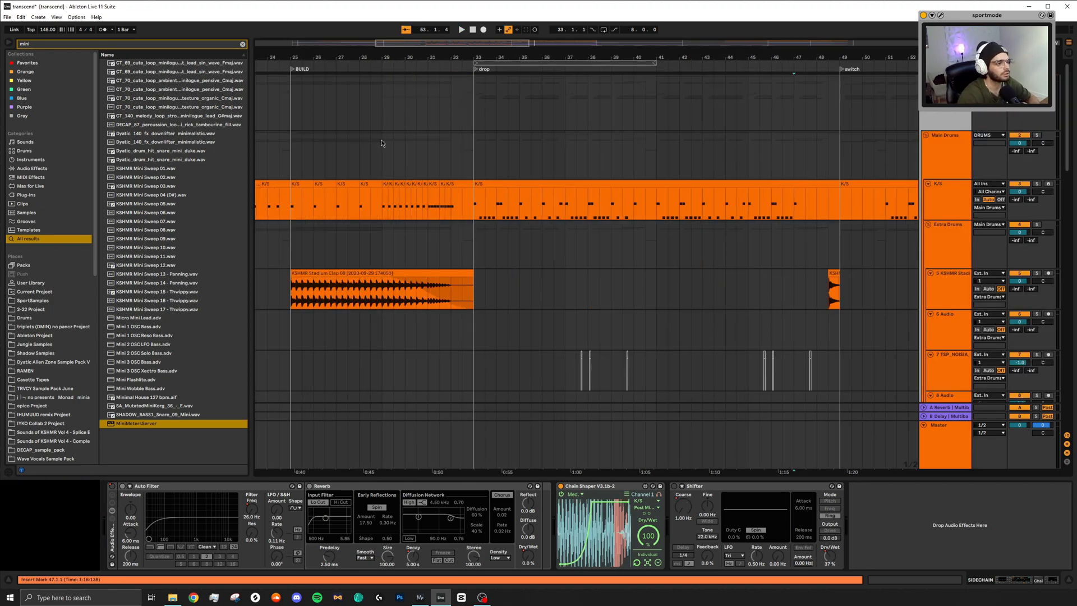
left_click(473, 104)
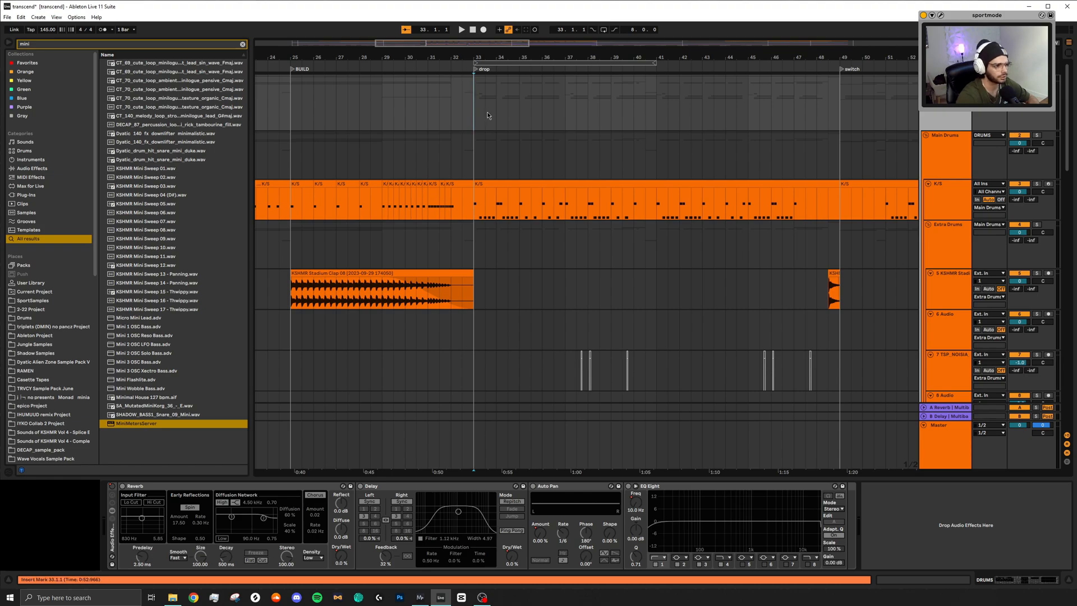
key("space")
scroll(589, 231, "down", 3)
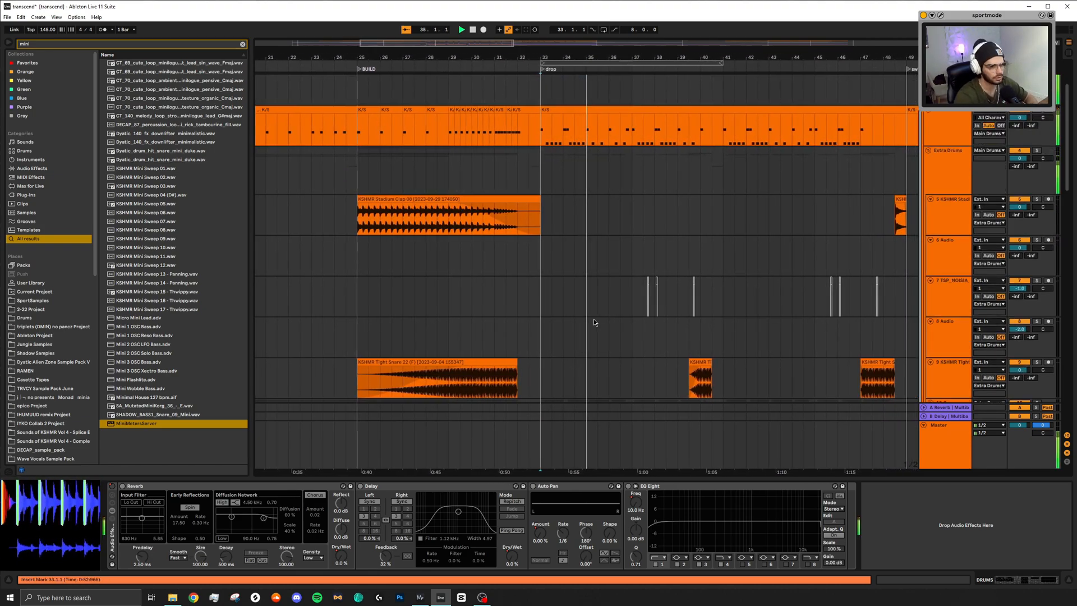
scroll(604, 283, "up", 2)
left_click(406, 30)
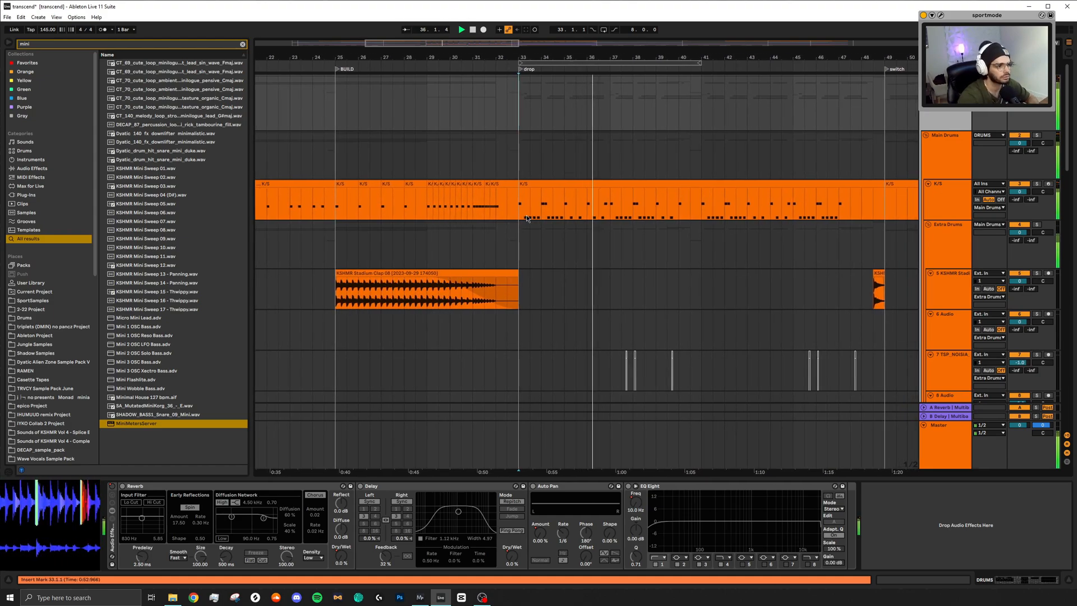
key("space")
Solo the K/S track and play its clip from the drop at bar 33.
left_click(521, 210)
scroll(527, 207, "up", 5)
scroll(516, 173, "right", 2)
scroll(516, 172, "down", 1)
key("s")
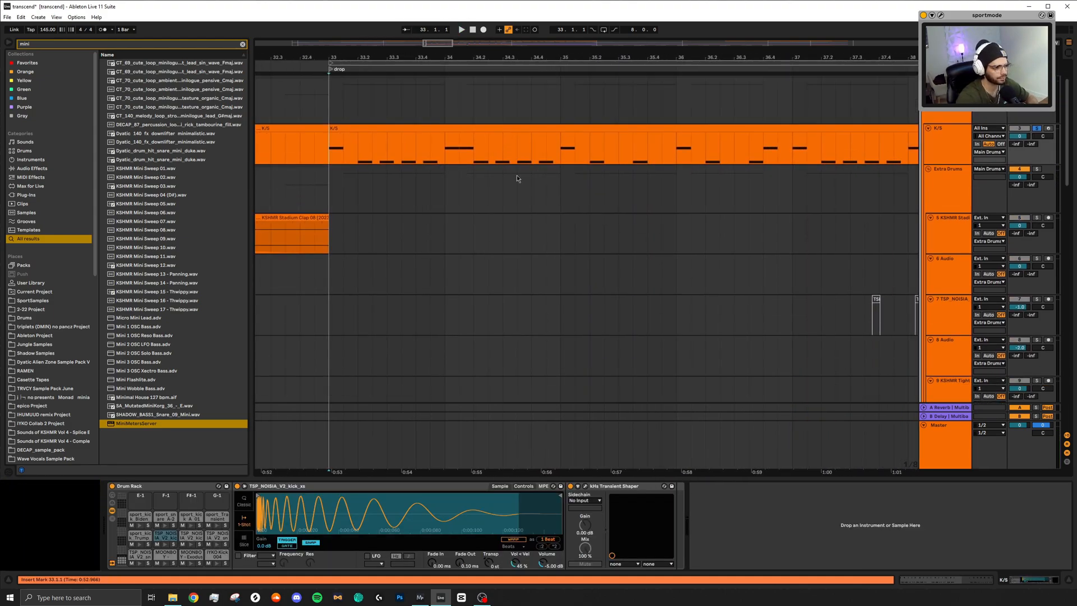
key("space")
left_click(461, 119)
left_click(457, 129)
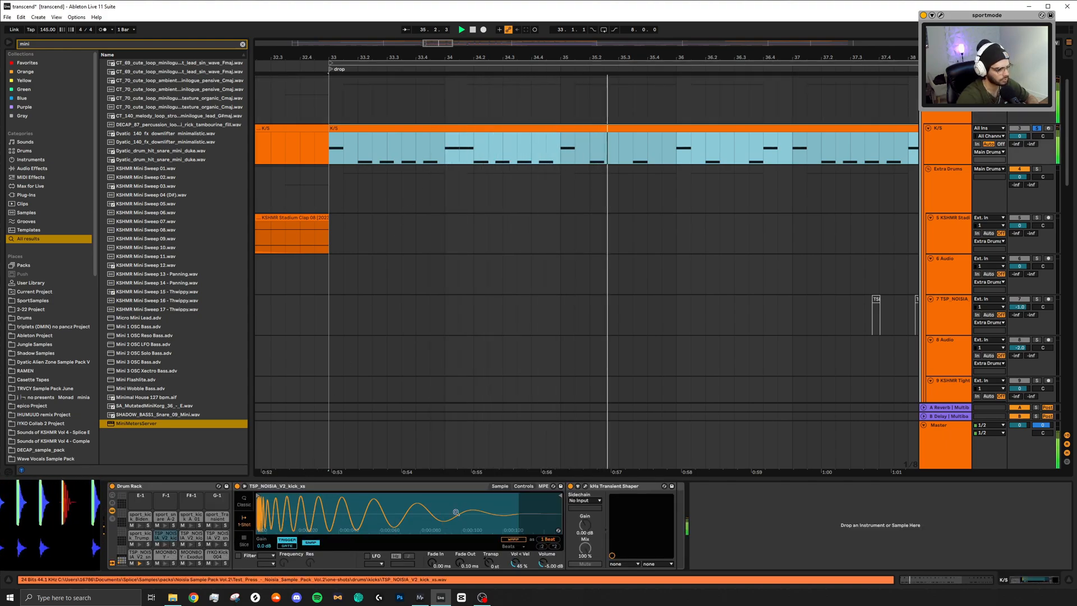
Inspect the Drum Rack's NOISIA kick and snare pads and the K/S track's Transient Shaper settings.
left_click(164, 538)
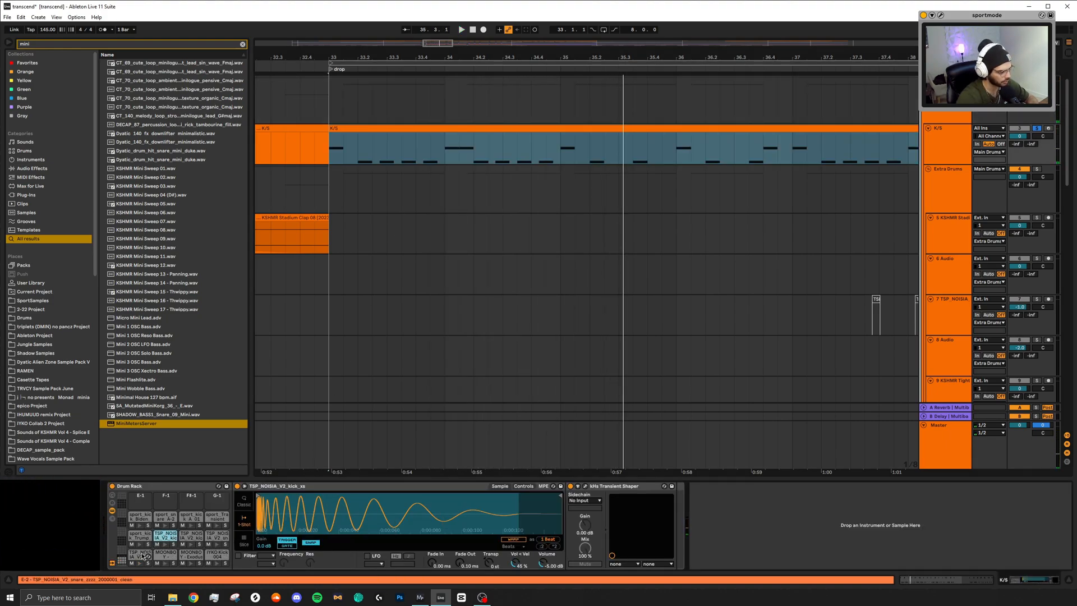
left_click(143, 555)
left_click(165, 538)
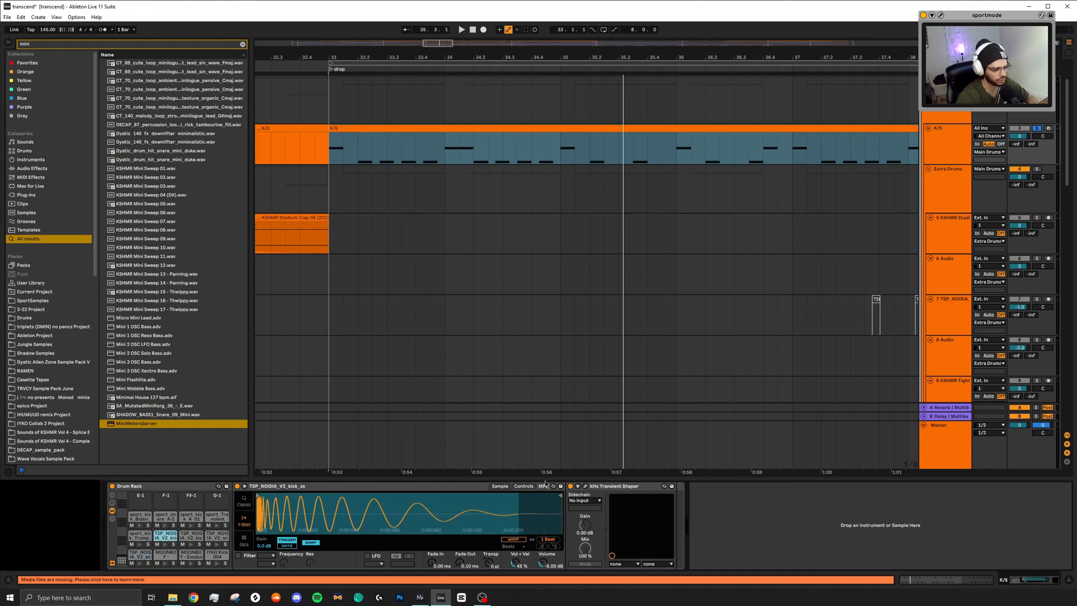
left_click(585, 487)
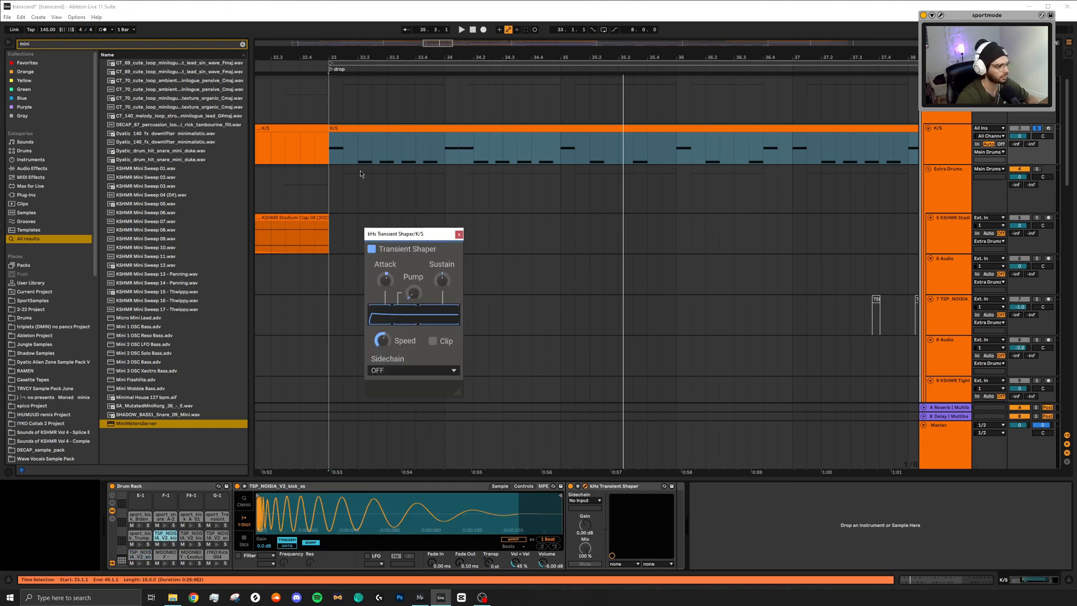
left_click(458, 234)
Solo the Back Break track and play its chopped Brut Force Fuller Break loop from bar 33.
scroll(620, 160, "down", 5)
scroll(644, 168, "down", 7)
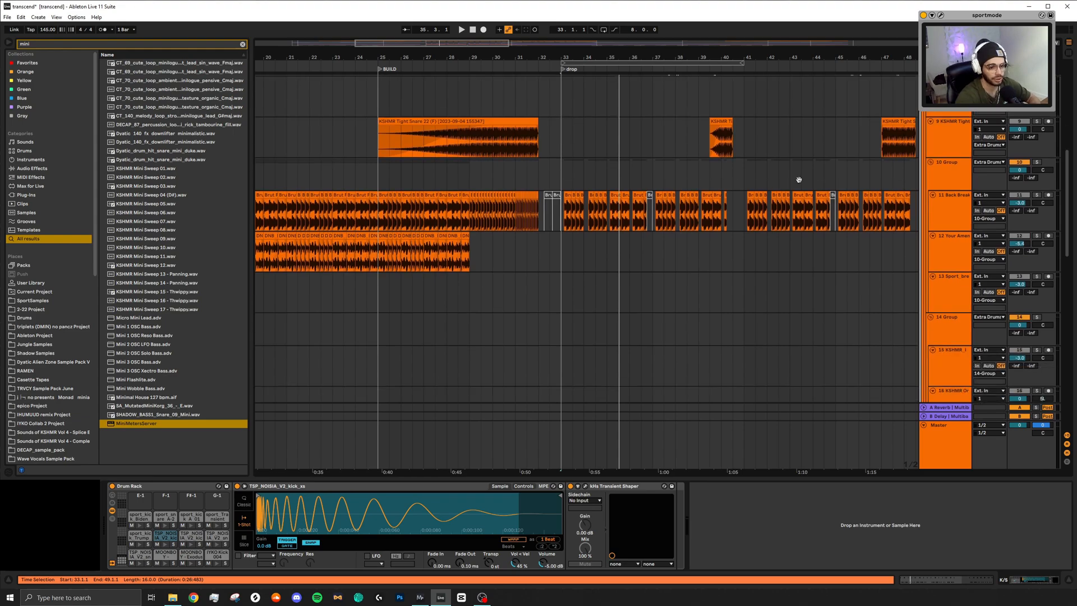
scroll(798, 180, "down", 1)
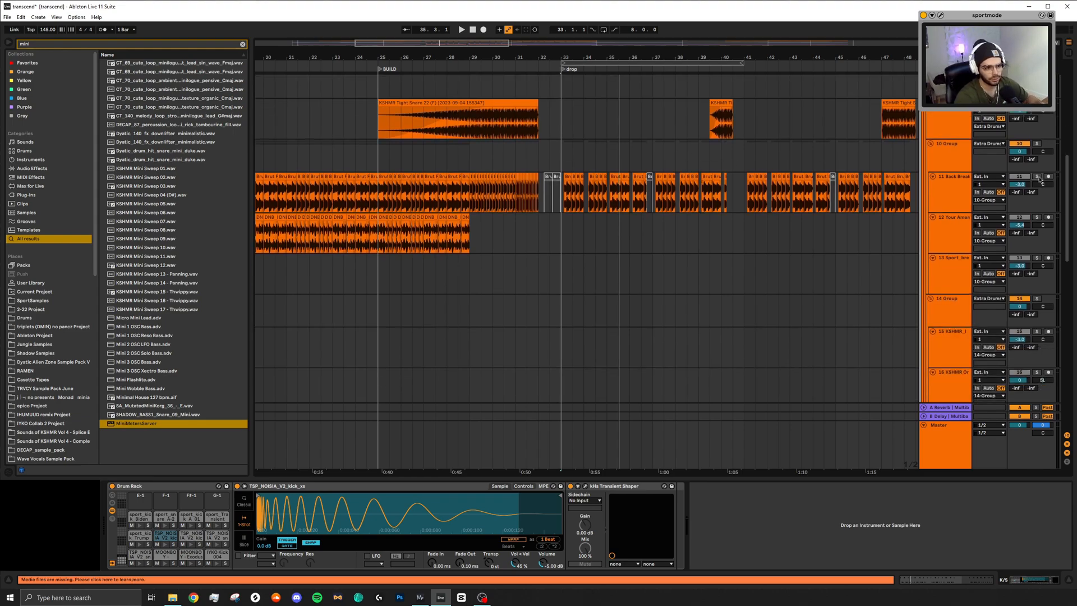
scroll(586, 200, "up", 5)
left_click(467, 203)
scroll(483, 201, "up", 5)
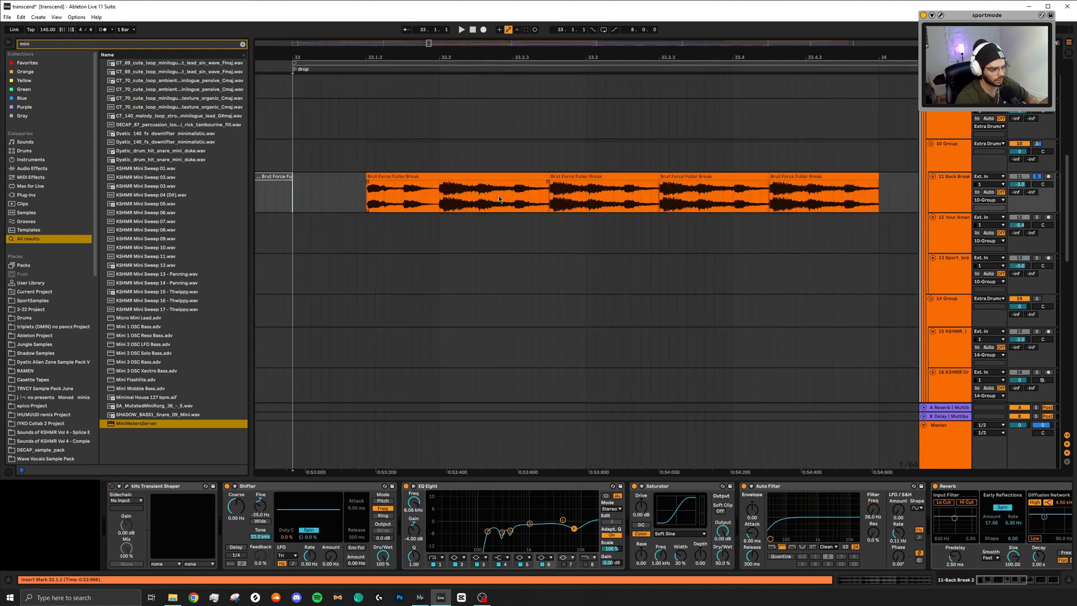
scroll(438, 195, "down", 5)
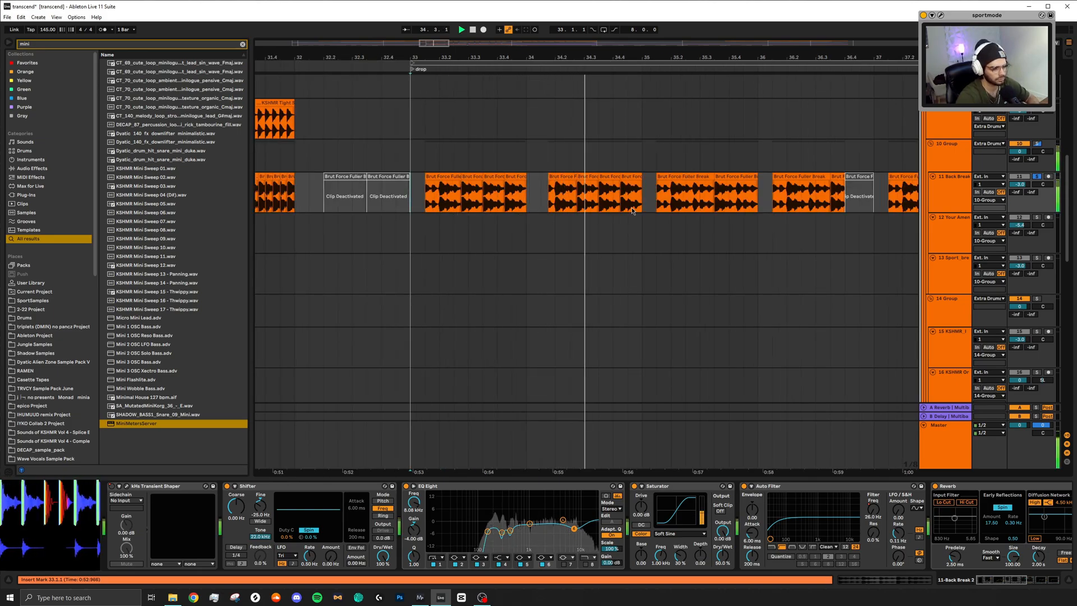
Solo the Percs group and play its hat, percussion and ride loops from the drop at bar 33.
scroll(581, 205, "down", 10)
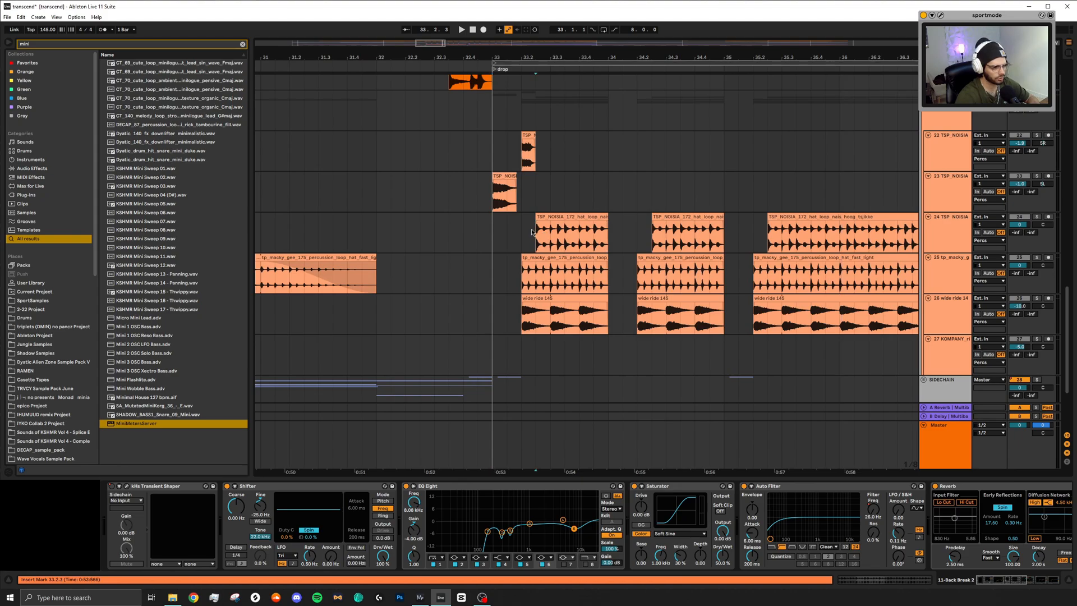
left_click(531, 232)
scroll(528, 231, "up", 1)
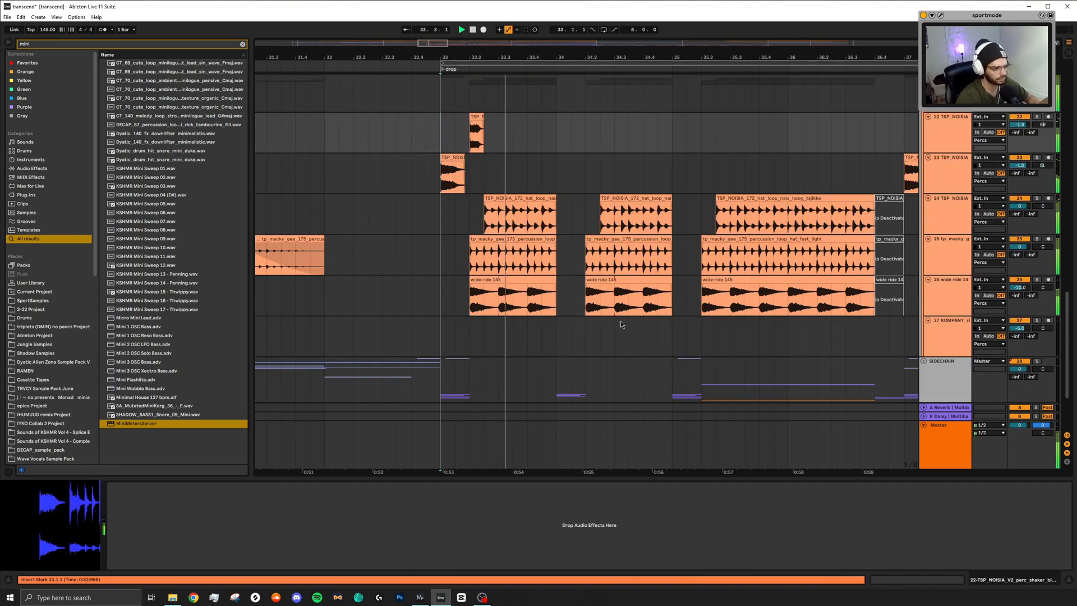
scroll(620, 329, "down", 1)
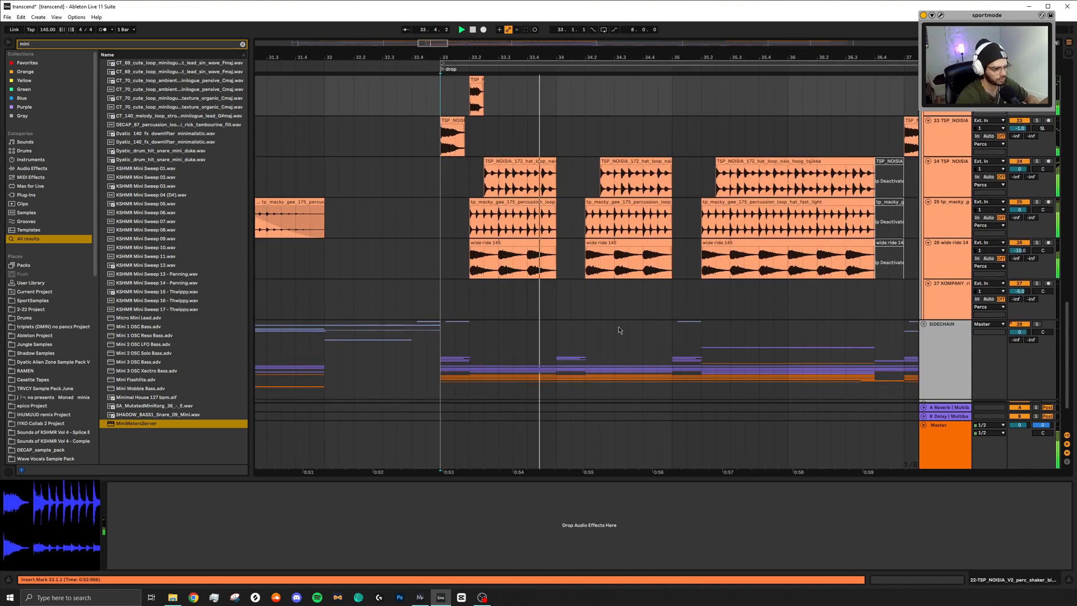
scroll(616, 328, "right", 3)
scroll(631, 318, "down", 3)
scroll(640, 310, "right", 5)
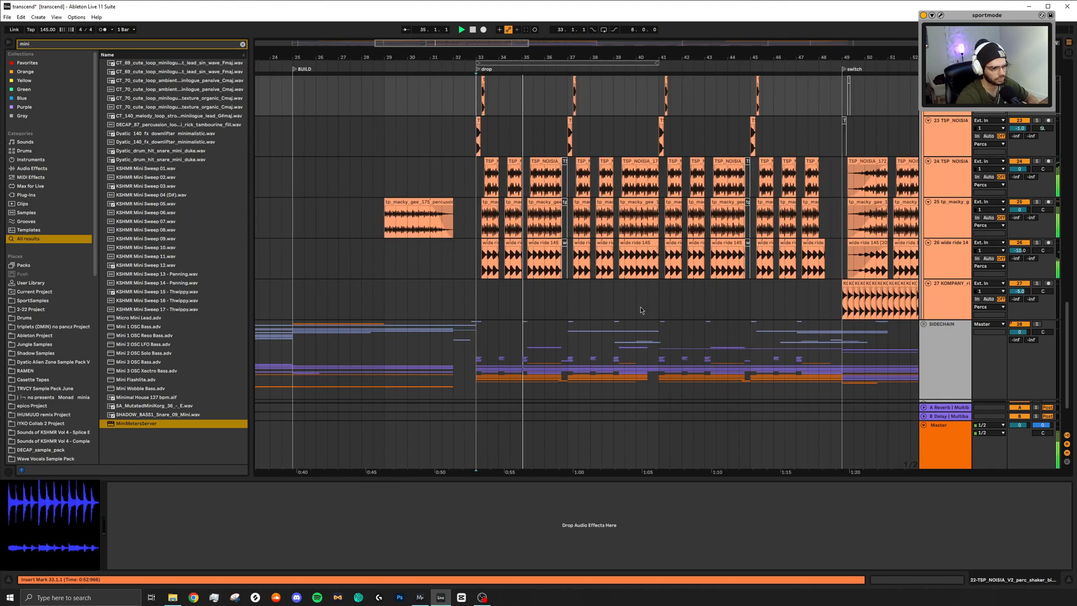
key("space")
Play the Percs group with the KOMPANY ride from the switch at bar 49.
scroll(640, 318, "right", 3)
scroll(617, 306, "up", 2)
scroll(566, 283, "right", 3)
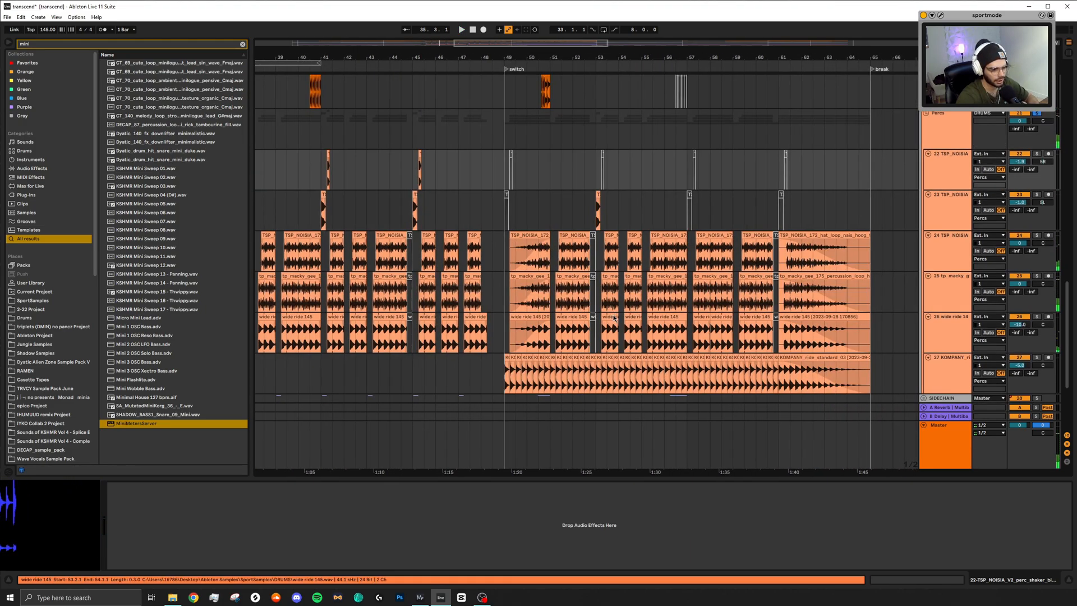
scroll(498, 257, "down", 1)
scroll(507, 342, "up", 5)
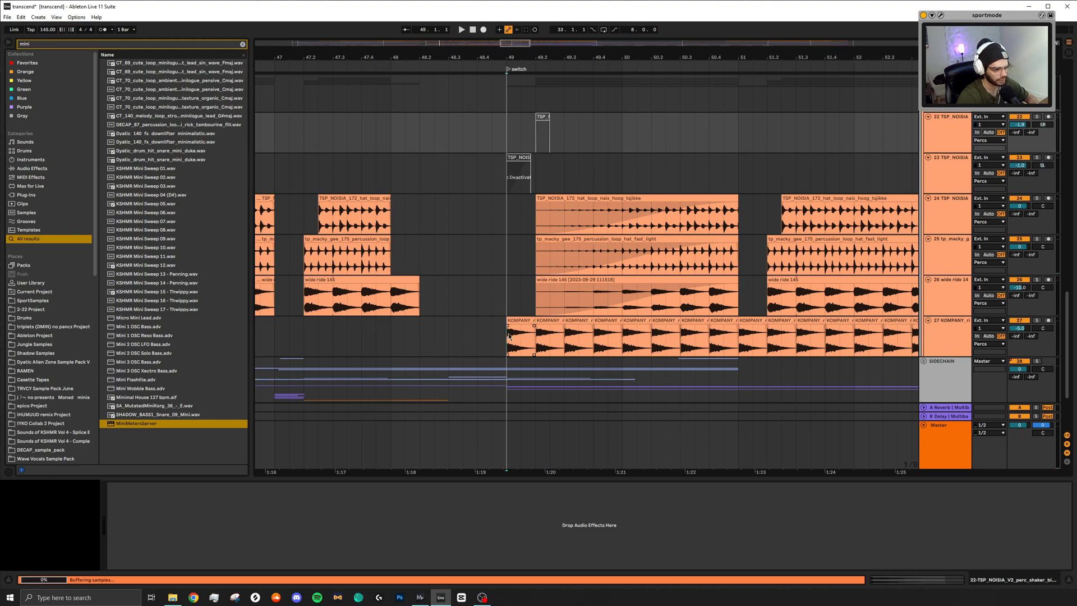
left_click(509, 336)
scroll(508, 341, "down", 5)
key("space")
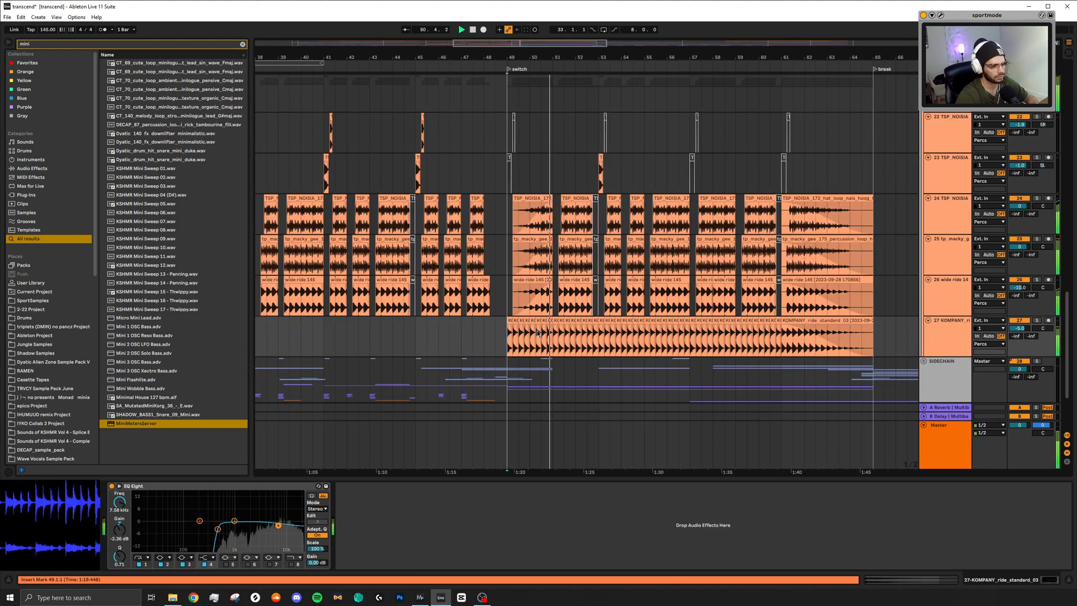
Play the combined drum layers from the switch at bar 49 and look over the break, kick/snare and percussion tracks.
scroll(617, 314, "up", 10)
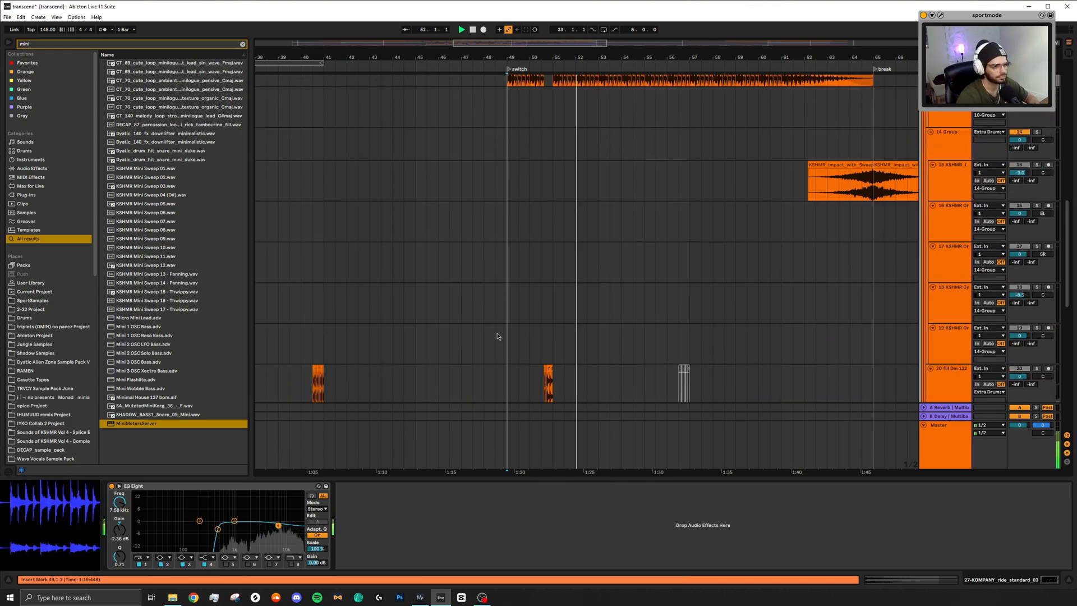
scroll(551, 312, "up", 1)
key("space")
scroll(512, 279, "up", 5)
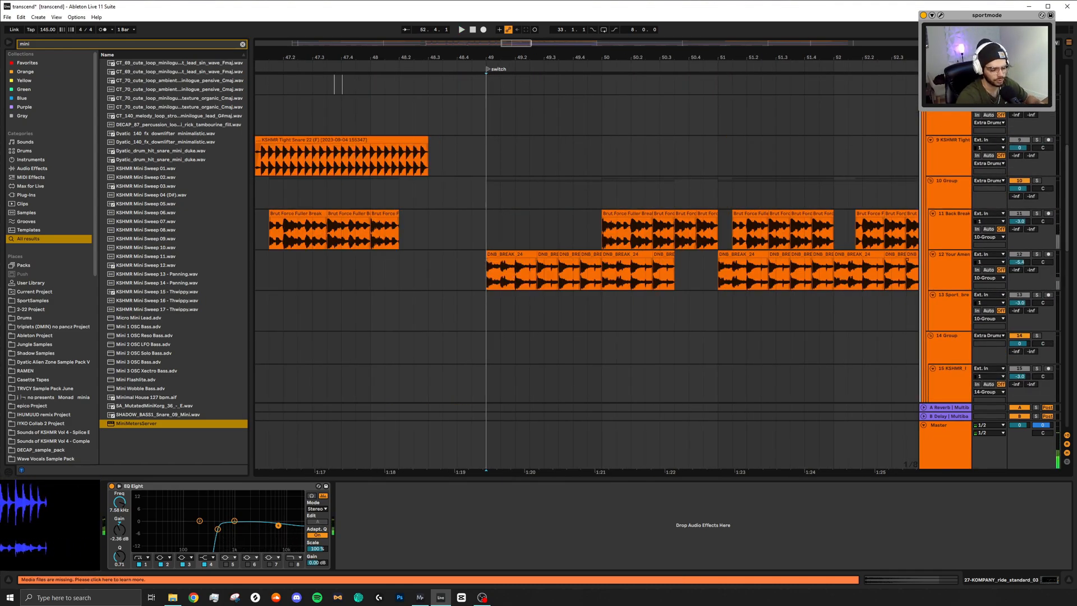
key("space")
scroll(994, 175, "up", 10)
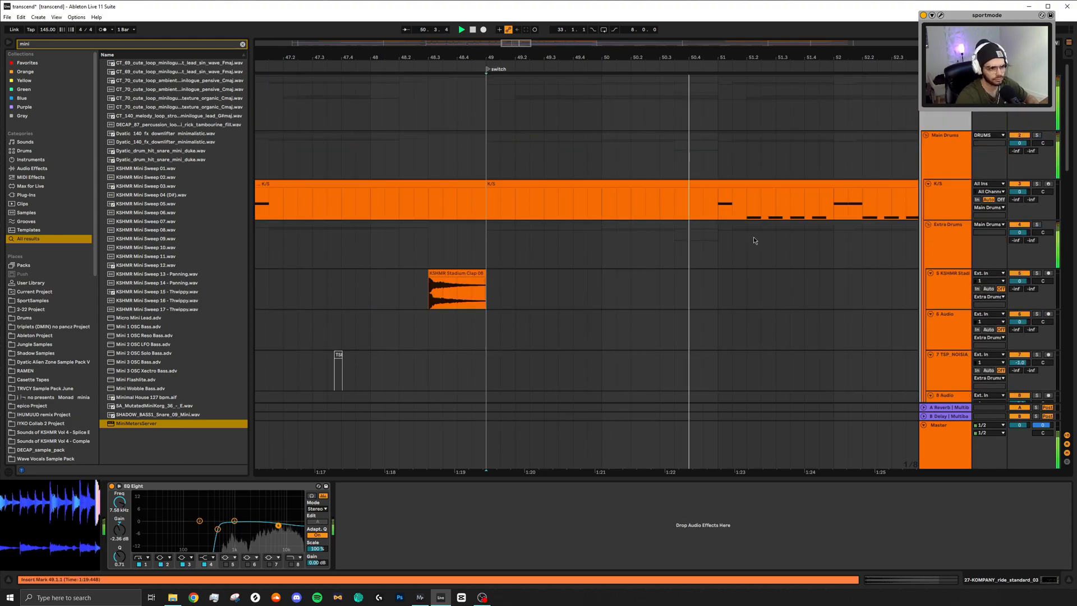
scroll(745, 250, "down", 5)
scroll(745, 291, "down", 8)
scroll(729, 349, "down", 15)
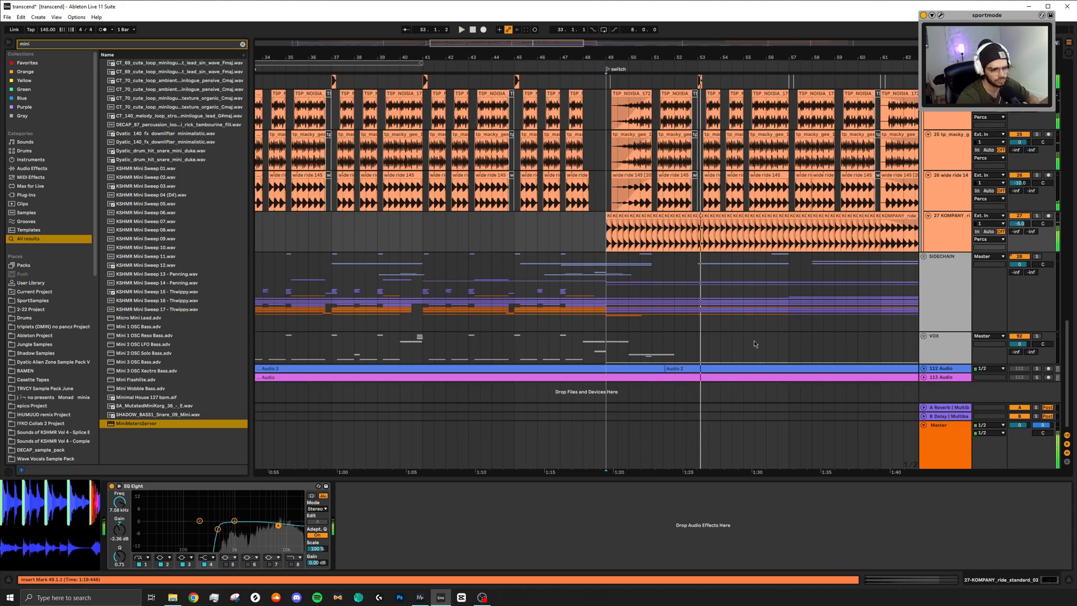
key("space")
Inspect the effect chains on the Percs group, the Main Drums group and the Back Break track.
scroll(931, 225, "up", 6)
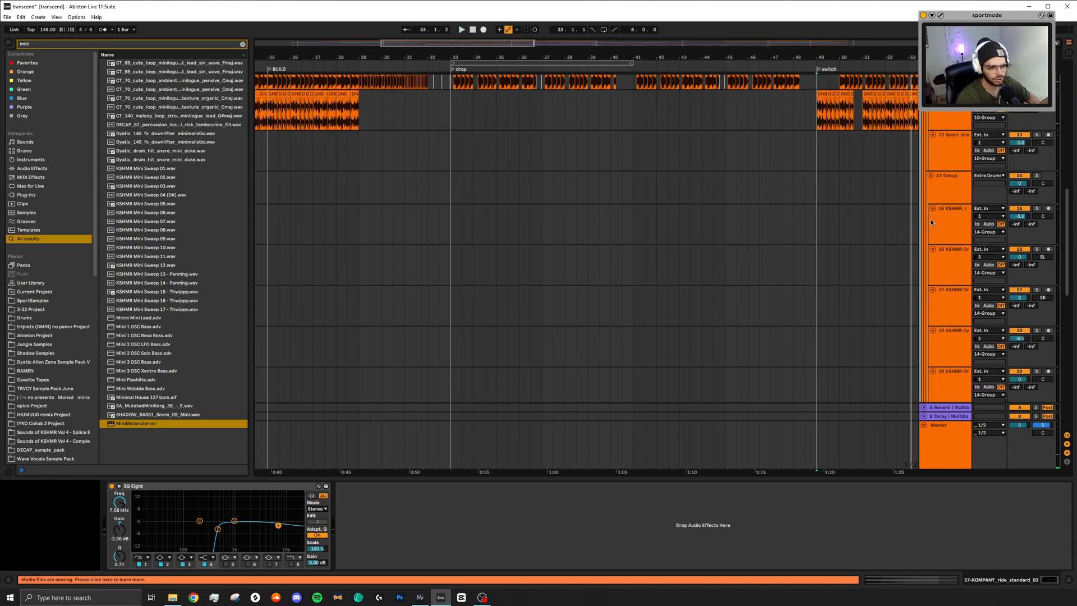
scroll(930, 219, "down", 4)
left_click(499, 130)
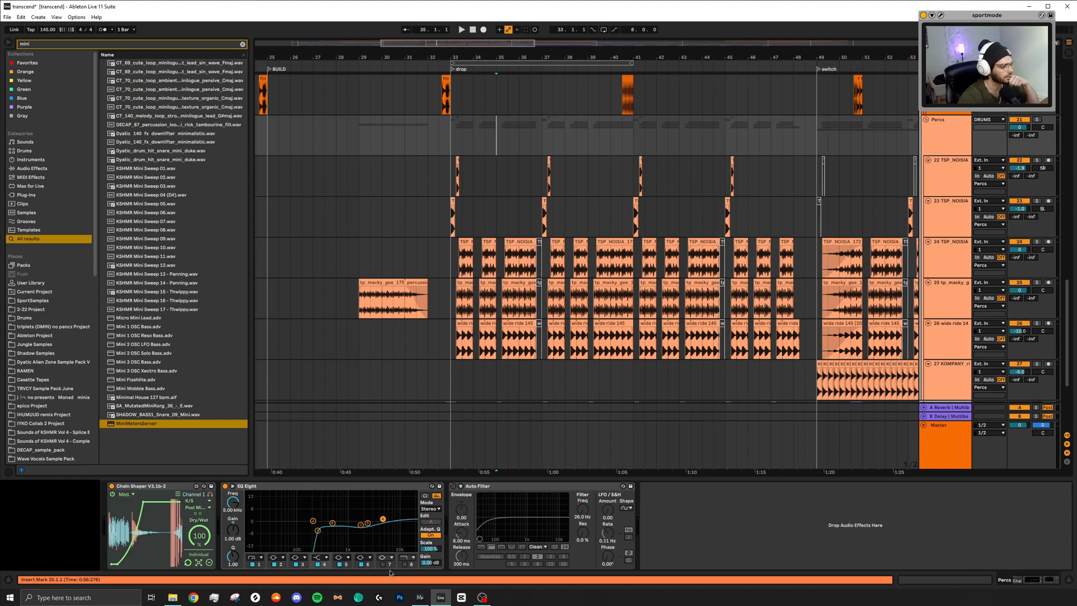
scroll(812, 298, "up", 14)
left_click(668, 135)
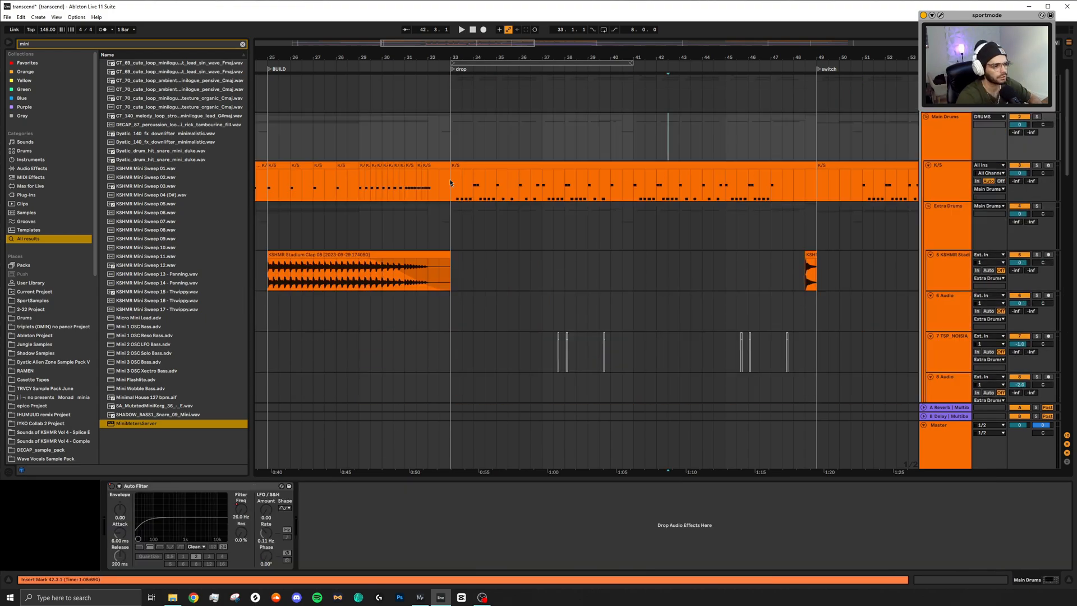
scroll(579, 272, "down", 4)
left_click(469, 289)
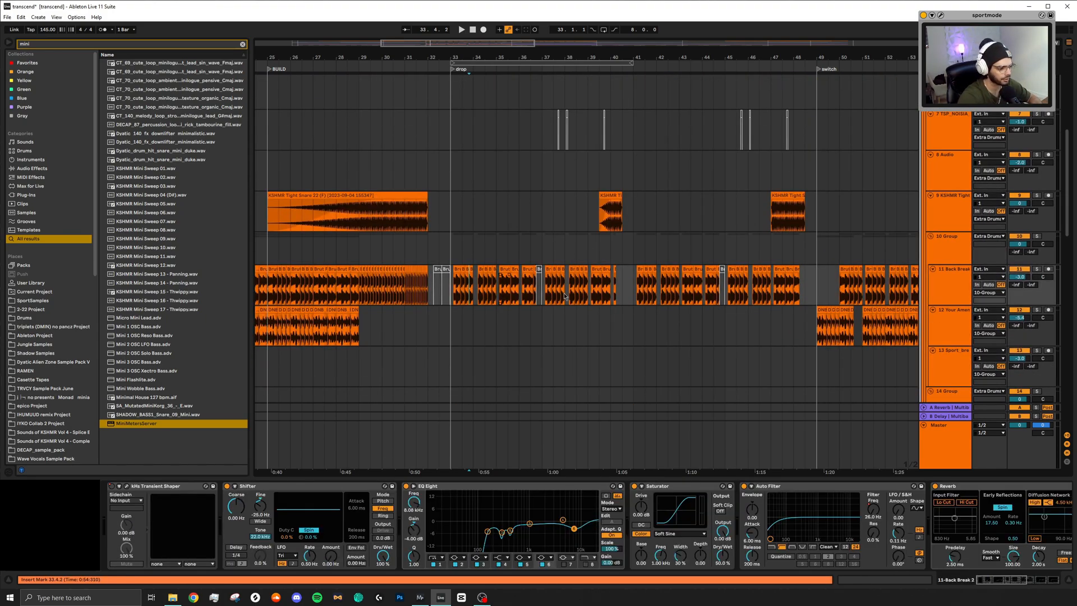
Solo the K/S track and play its kick and snare pattern from beat 33.2.
scroll(477, 308, "up", 5)
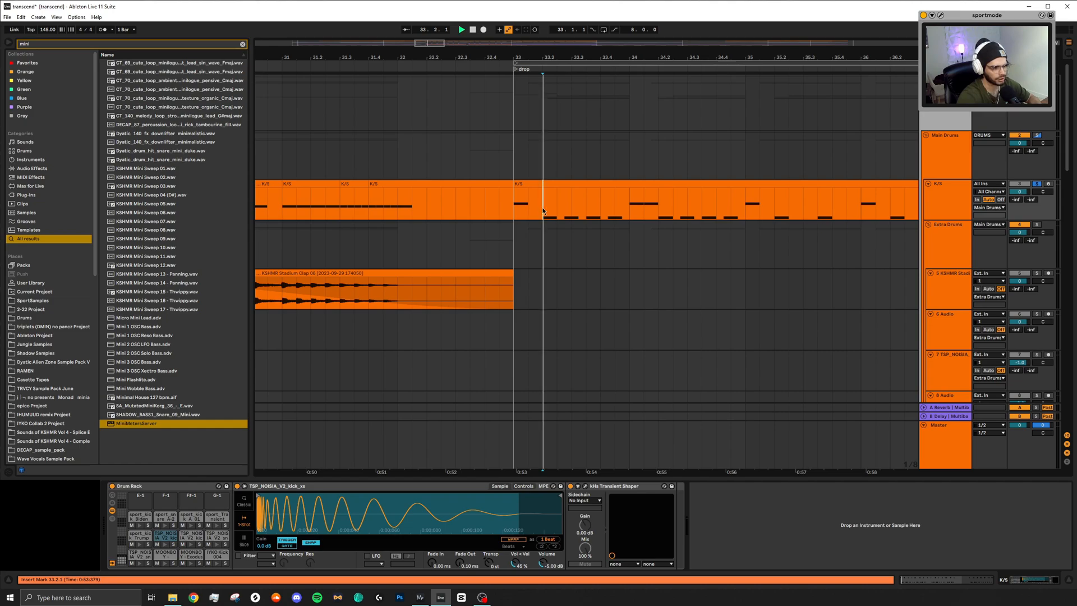
scroll(600, 244, "down", 10)
key("space")
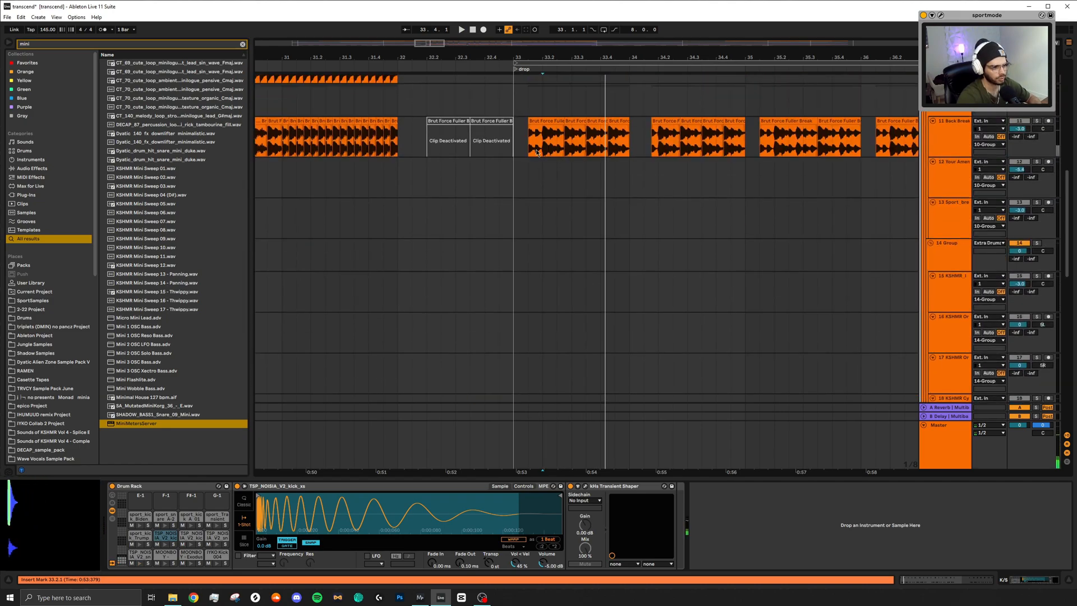
Solo the Back Break track and inspect the Reverb and EQ Eight devices at the end of its chain.
scroll(948, 149, "up", 3)
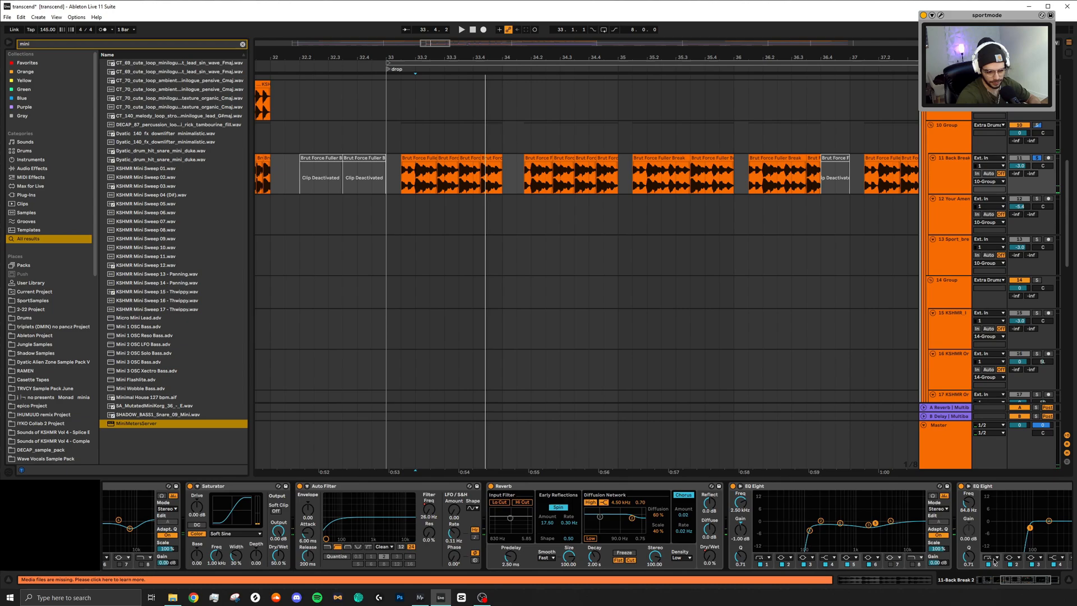
scroll(752, 528, "right", 2)
scroll(494, 250, "down", 4)
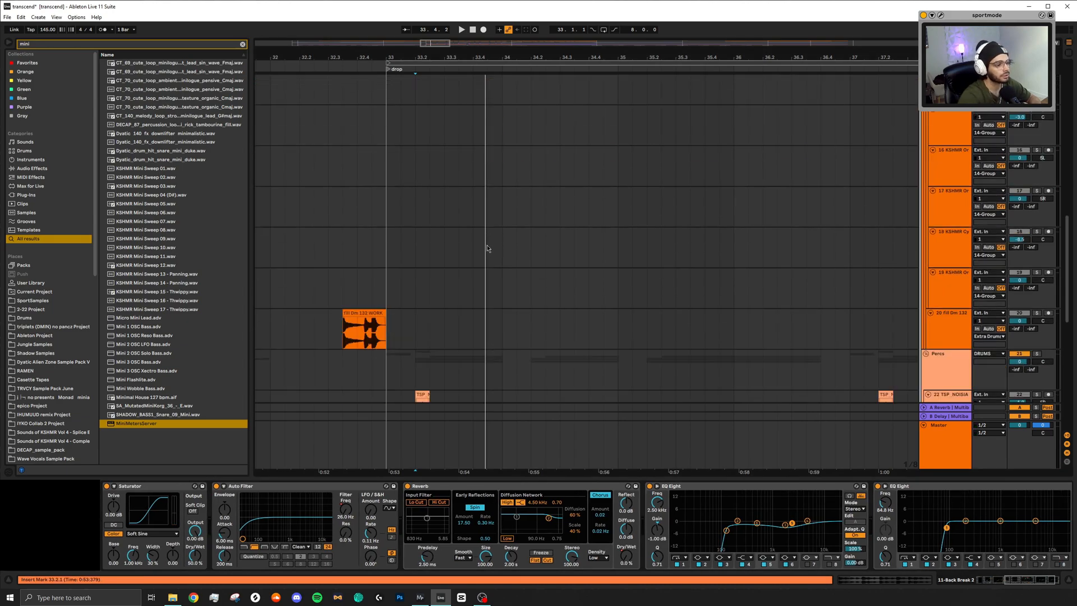
Solo the Percs group and inspect the EQ Eight on its hat loop track, its wide ride track and the group itself.
scroll(487, 249, "down", 5)
left_click(1028, 165)
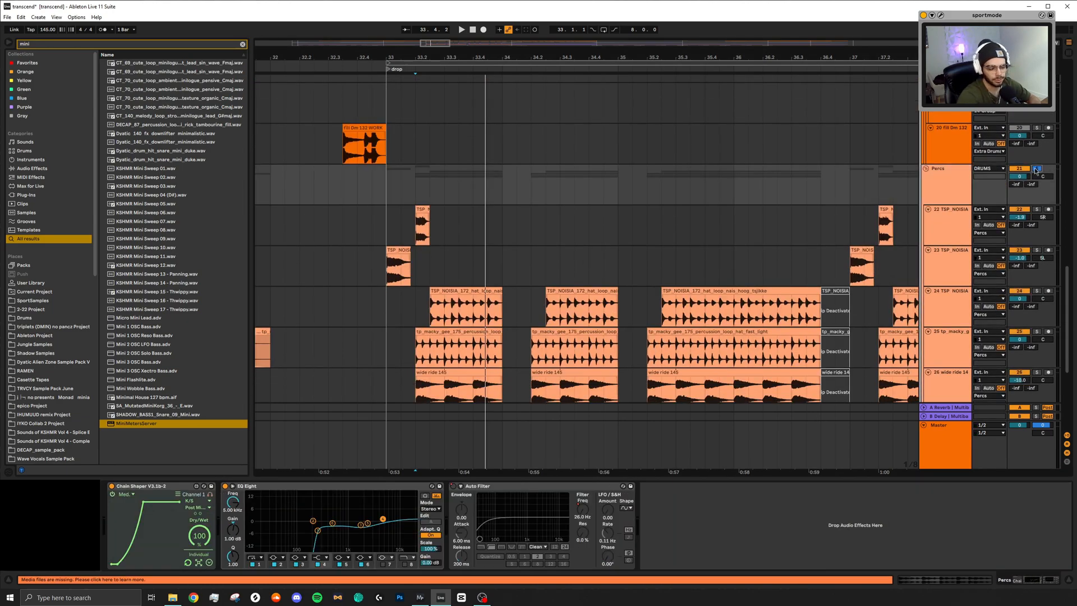
left_click(406, 355)
scroll(415, 337, "down", 1)
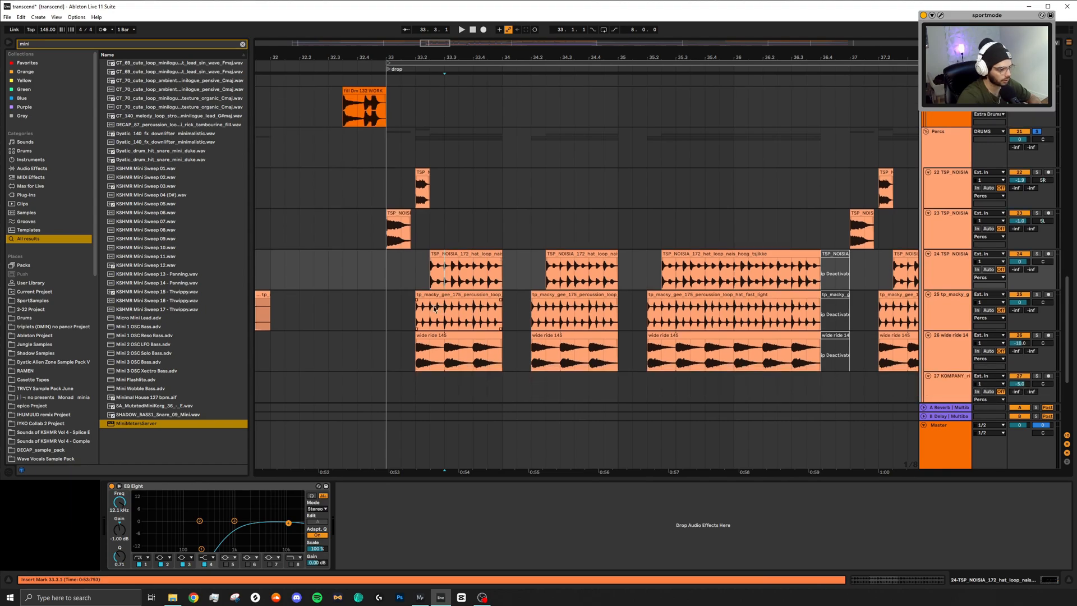
left_click(472, 344)
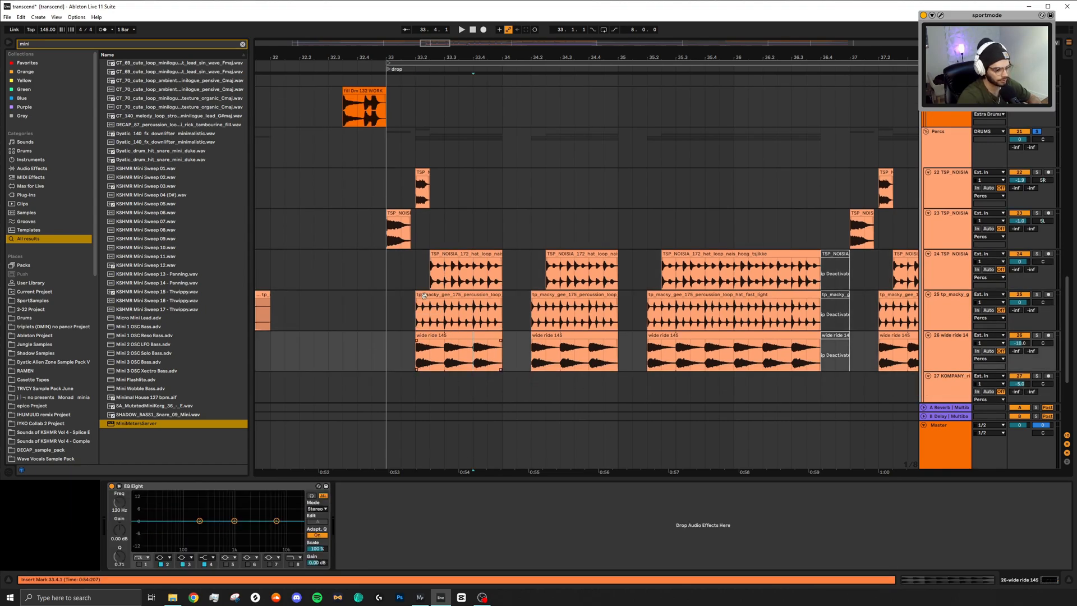
scroll(405, 252, "up", 1)
left_click(402, 221)
left_click(416, 193)
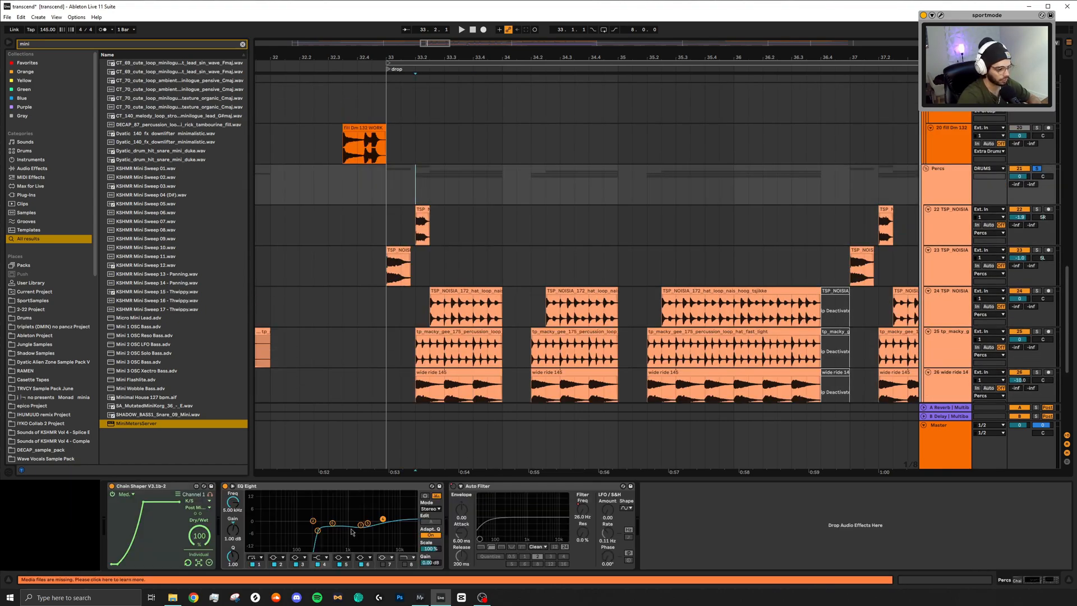
Unfold the SIDECHAIN group and look through its background, bass and sub tracks around the drop.
scroll(484, 398, "down", 3)
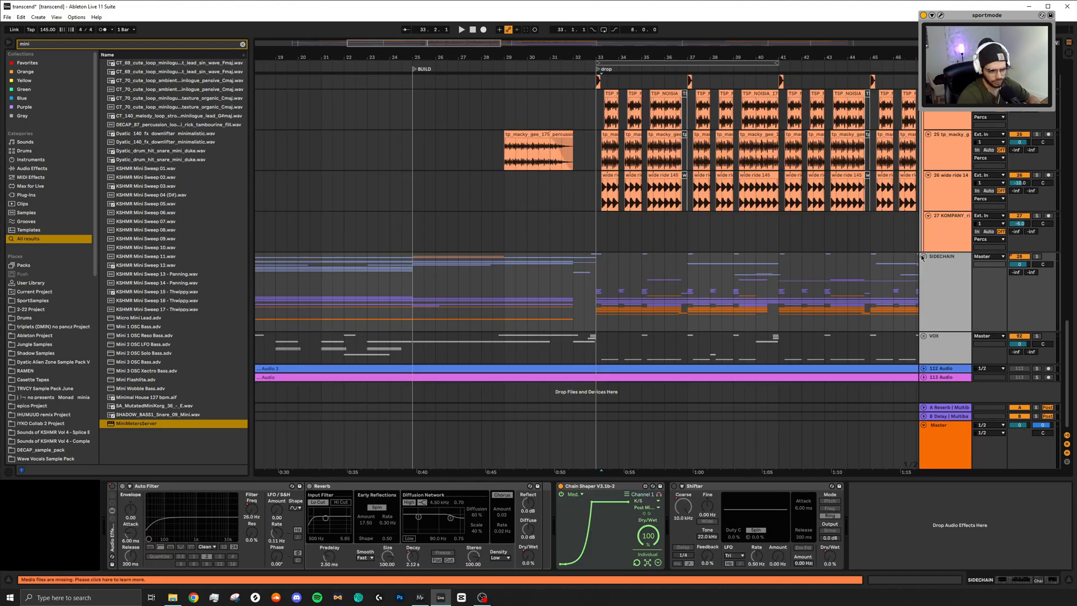
left_click(924, 257)
scroll(712, 268, "down", 15)
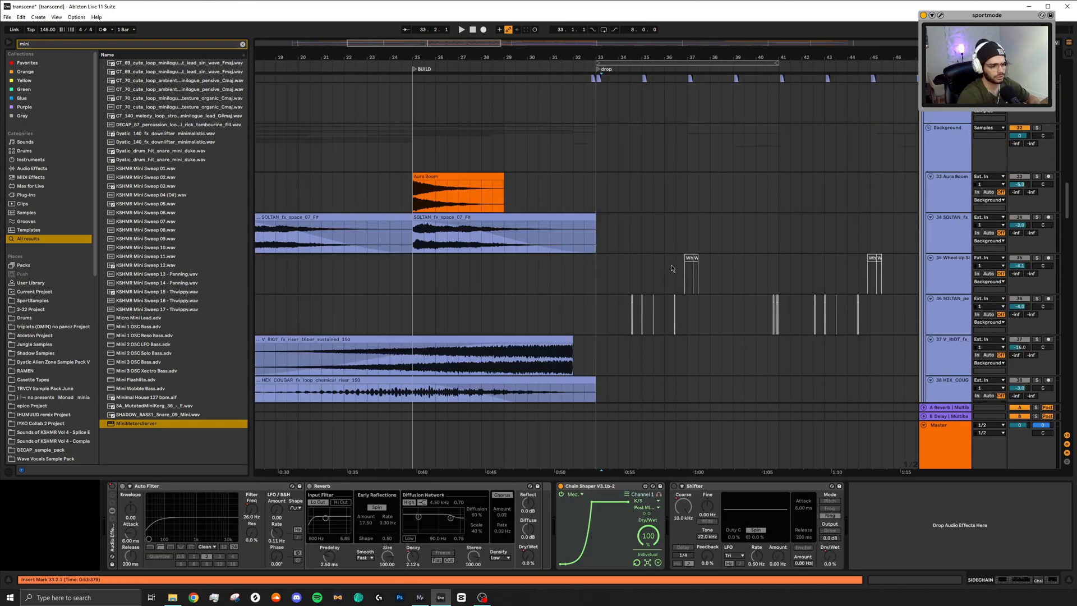
scroll(625, 233, "right", 3)
scroll(619, 259, "down", 11)
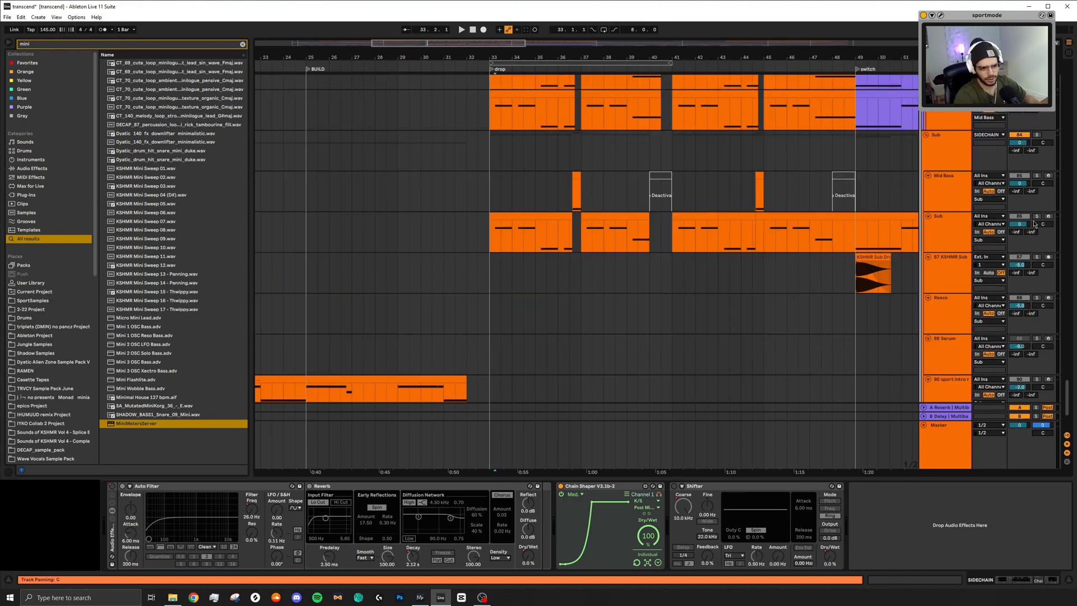
Solo the Sub track and play its bassline from the drop at bar 33.
scroll(509, 350, "up", 3)
left_click(509, 349)
key("space")
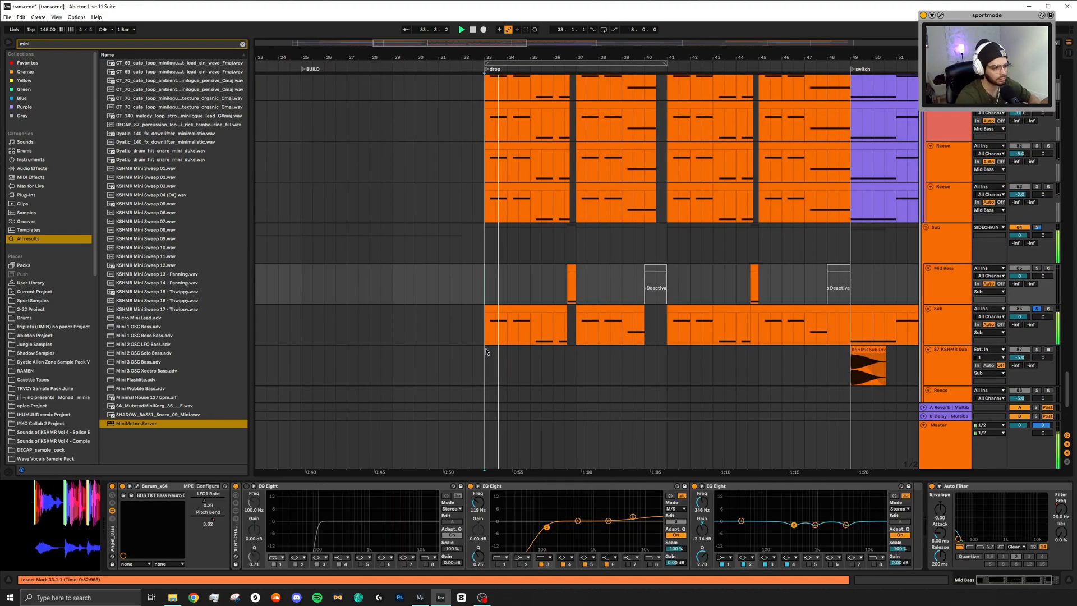
scroll(509, 350, "up", 3)
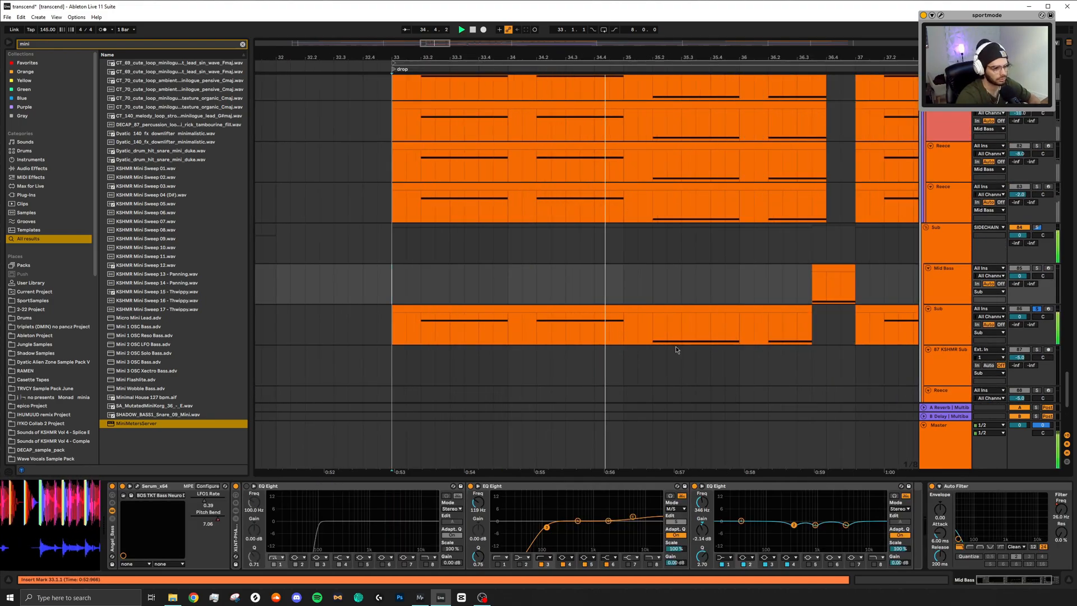
scroll(678, 349, "down", 3)
scroll(678, 349, "up", 3)
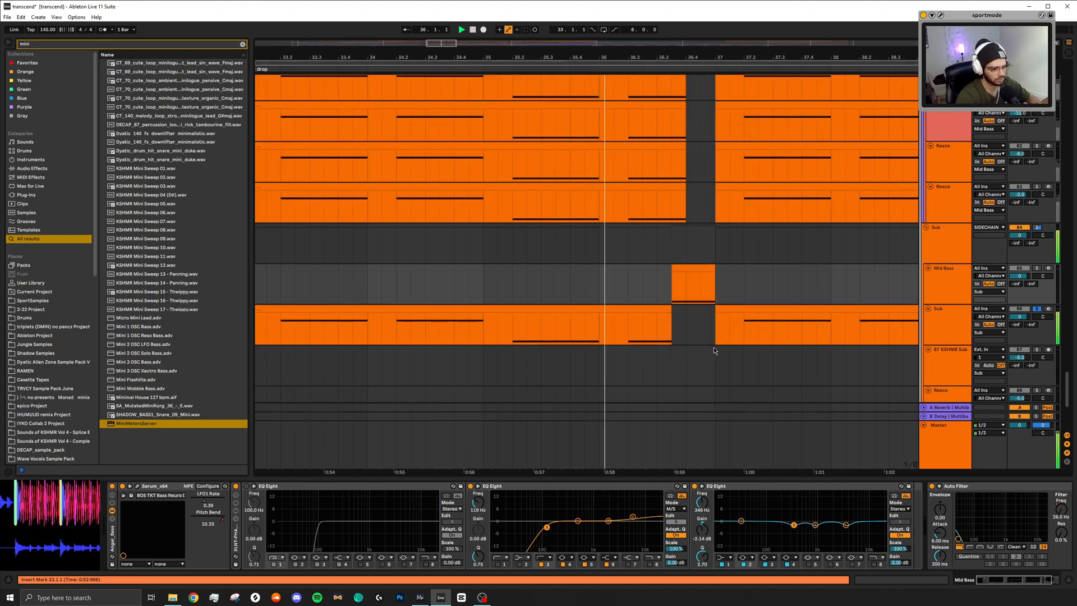
scroll(863, 327, "up", 5)
Solo the upper of the two Reece tracks alongside the Sub and play both from the drop at bar 33.
scroll(862, 327, "down", 4)
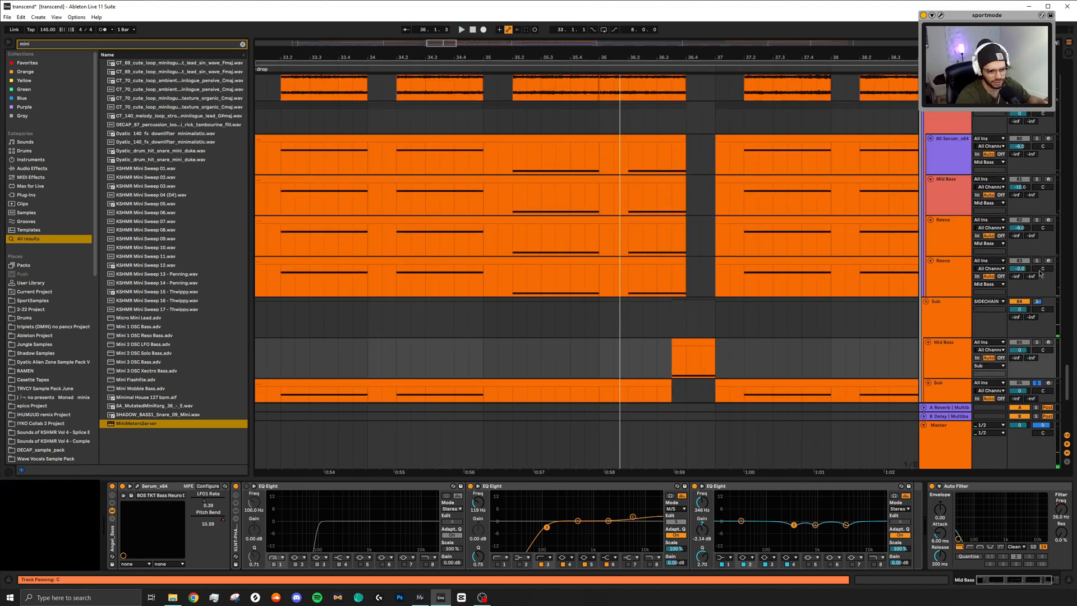
scroll(691, 292, "left", 3)
scroll(690, 291, "down", 1)
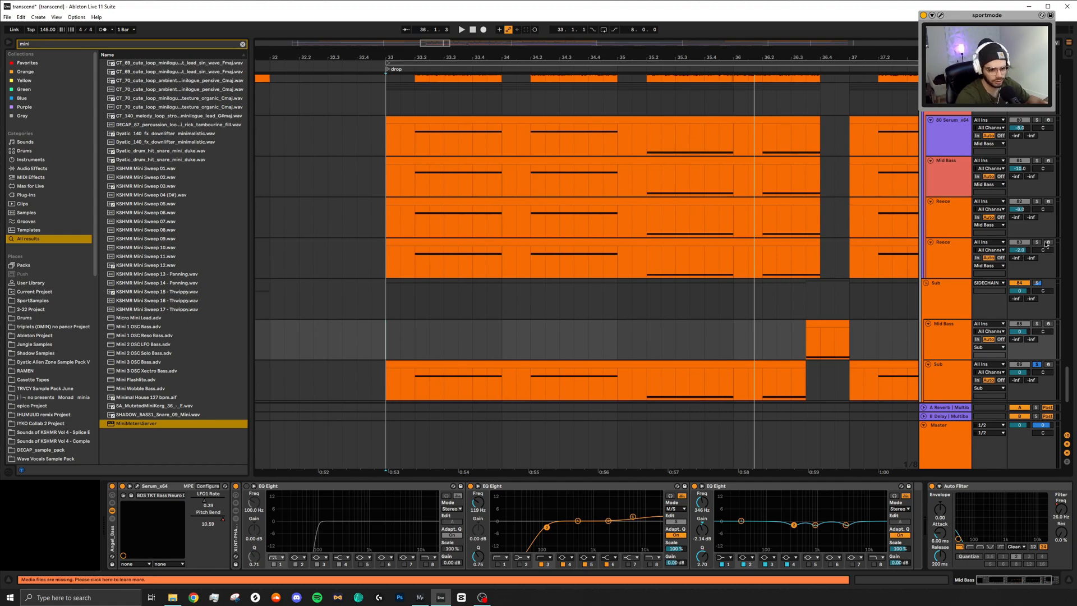
scroll(470, 233, "down", 3)
left_click(391, 239)
scroll(432, 258, "up", 2)
key("space")
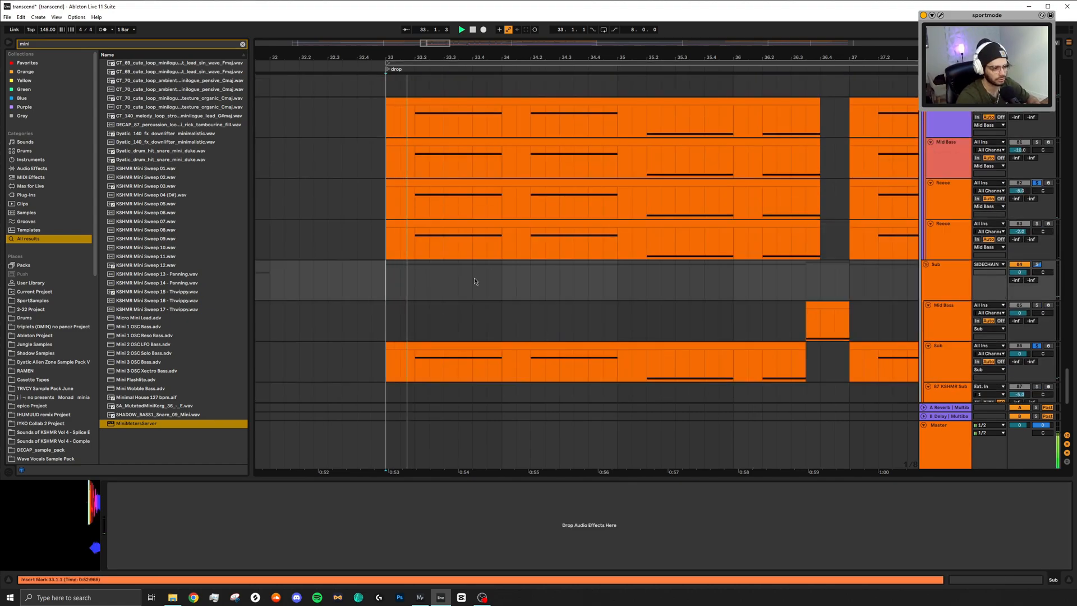
scroll(599, 344, "down", 5)
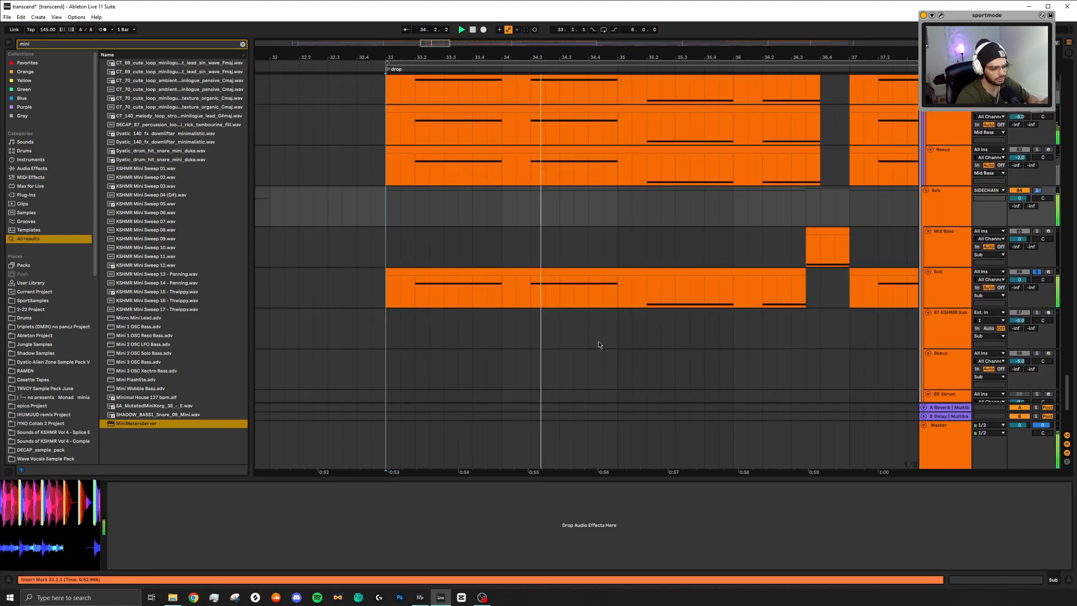
scroll(596, 342, "up", 3)
Look over the synth and mid bass tracks of the drop and show the Reece track's Serum and EQ Eight chain.
scroll(593, 357, "right", 3)
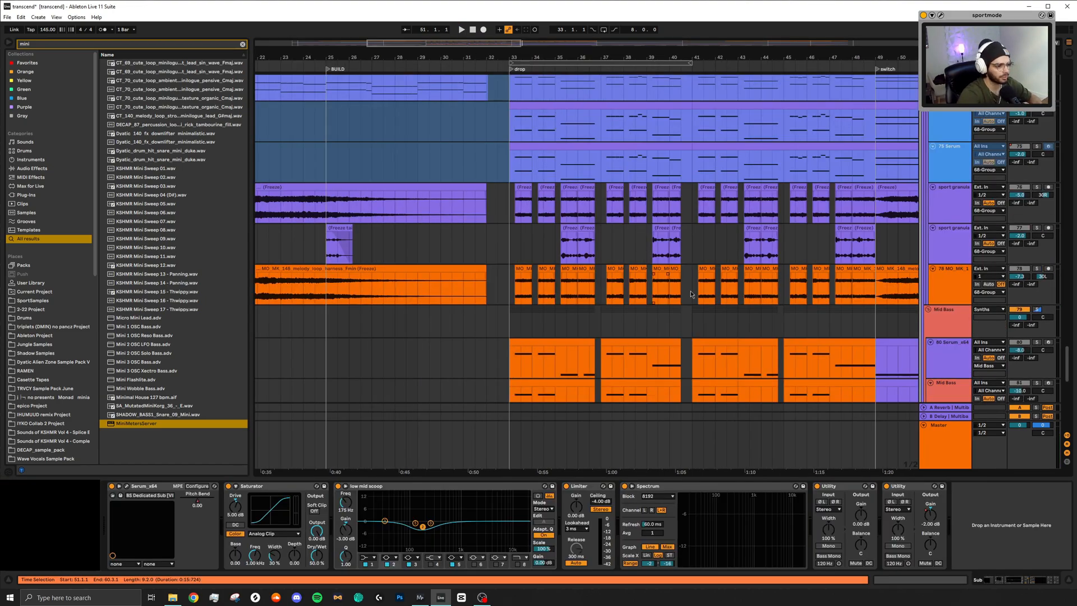
scroll(517, 277, "up", 5)
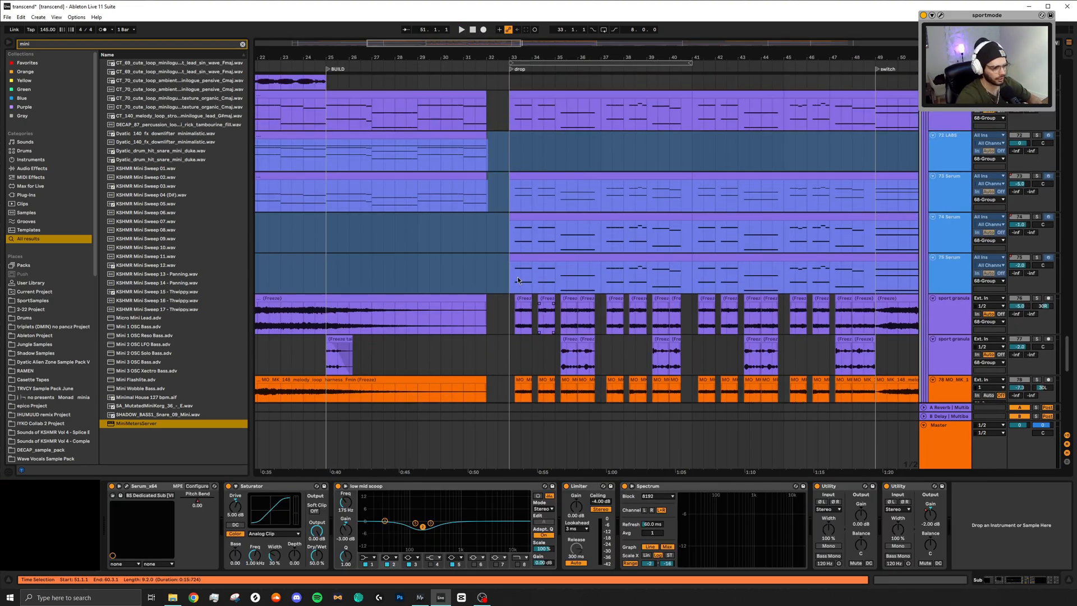
scroll(508, 198, "down", 3)
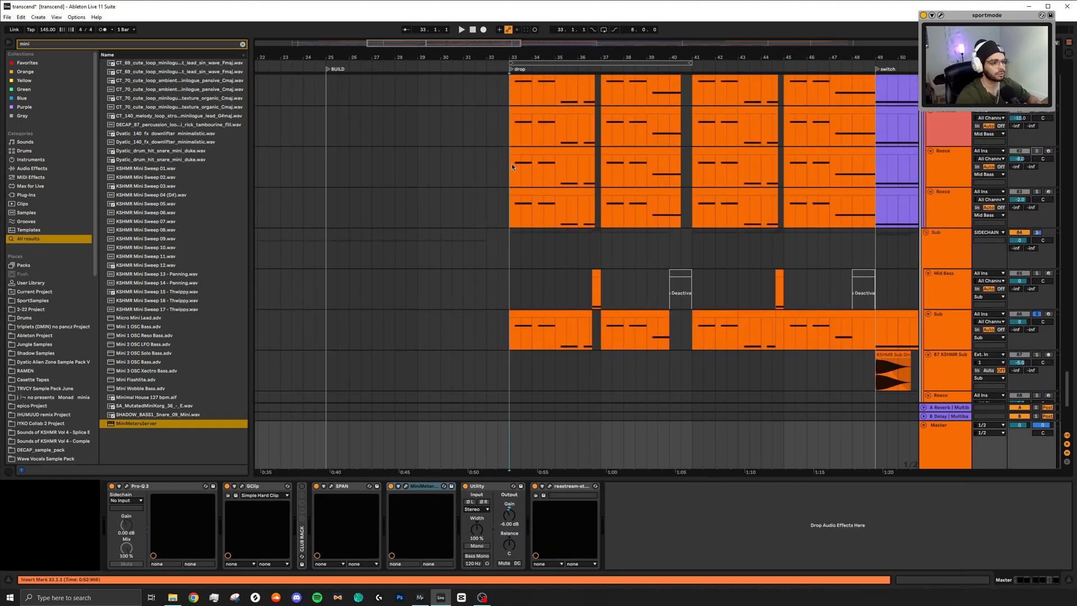
left_click(515, 149)
scroll(530, 270, "down", 5)
Open the SPAN analyzer on the Master track and play the drop from bar 33 to examine its frequency spectrum.
left_click(513, 441)
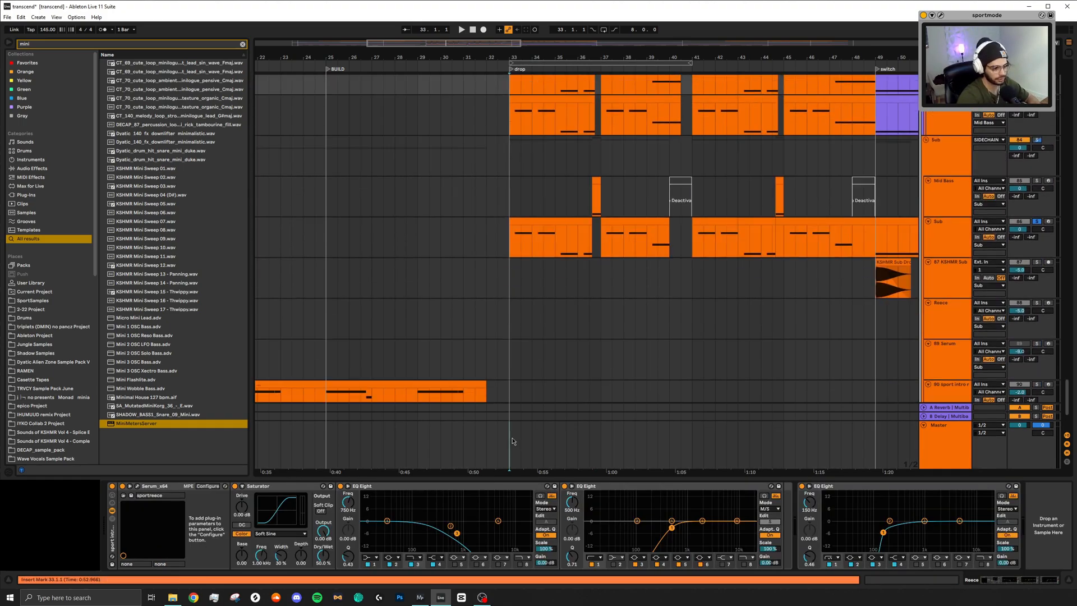
left_click(331, 487)
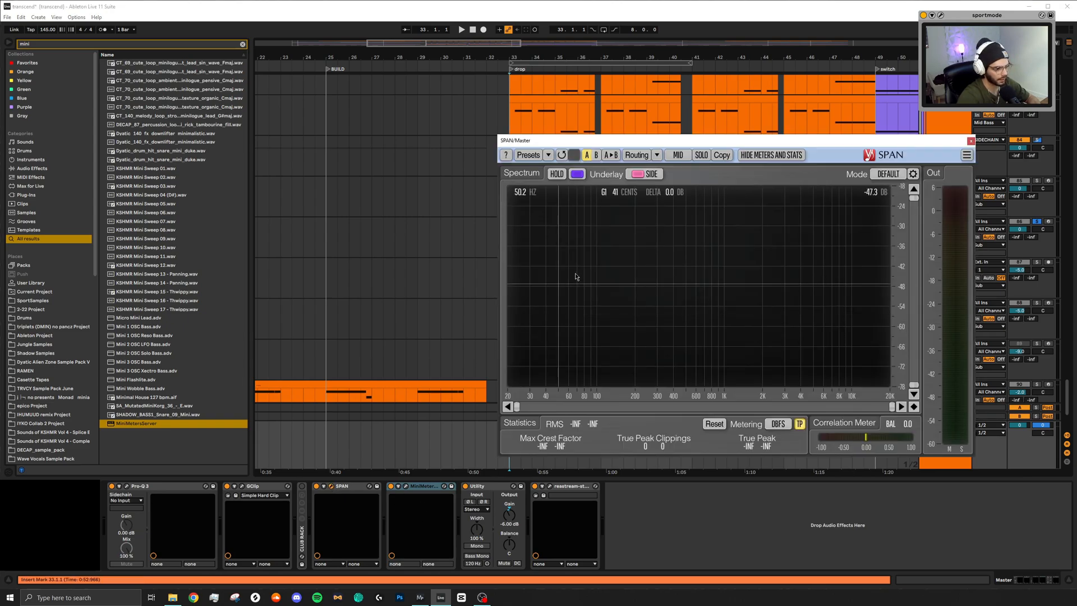
left_click_drag(662, 147, 243, 141)
key("space")
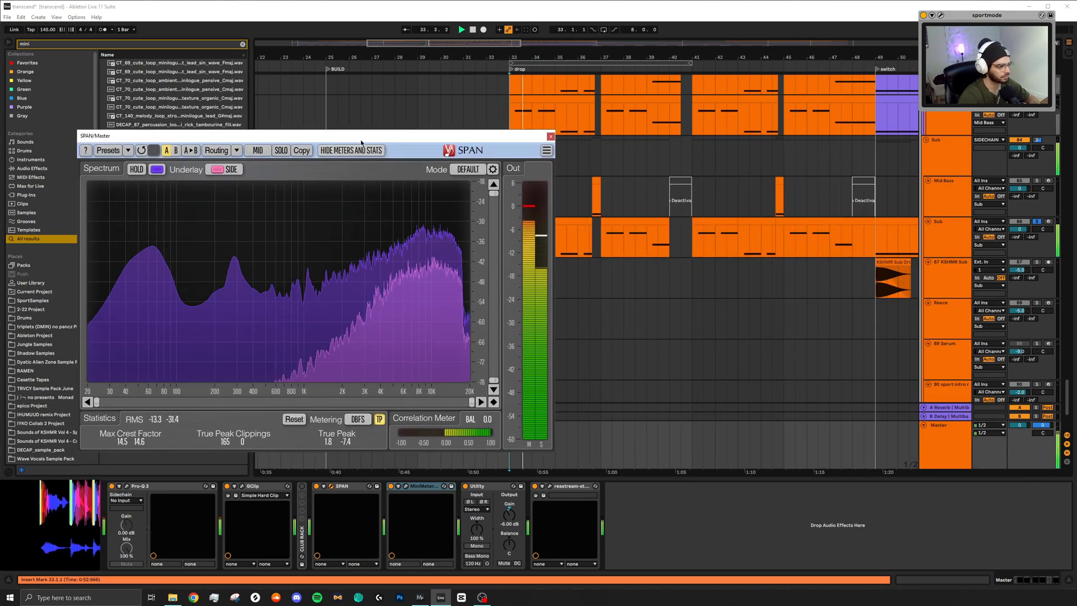
left_click_drag(362, 142, 406, 116)
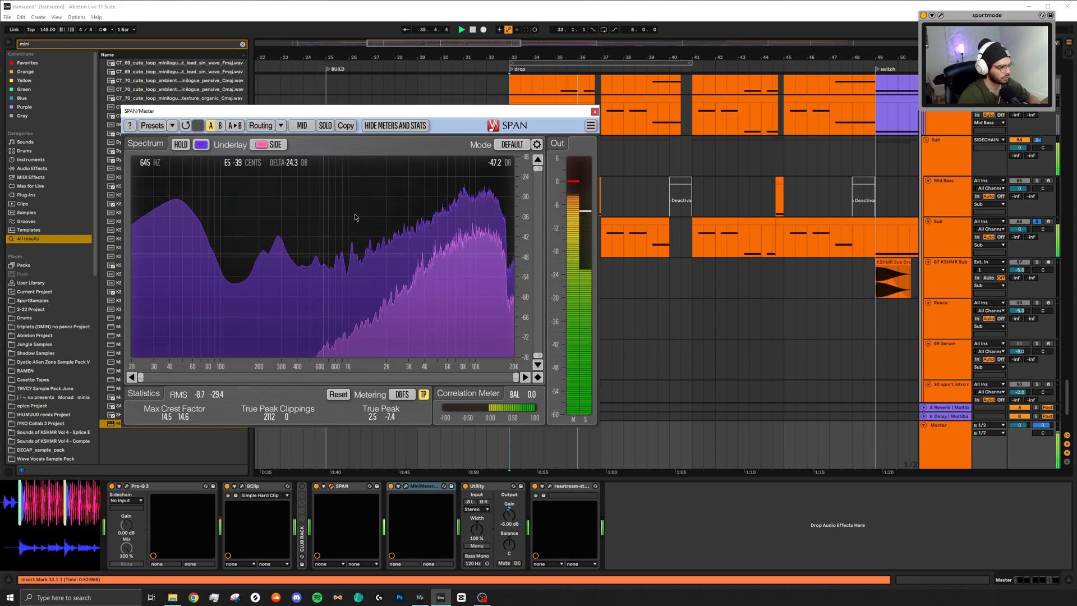
key("space")
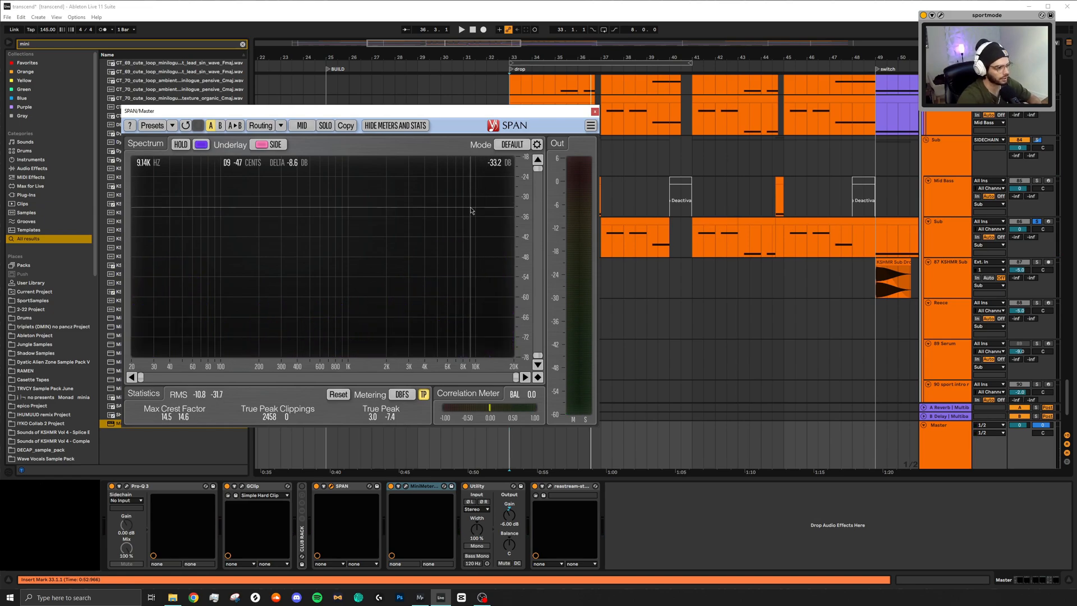
key("space")
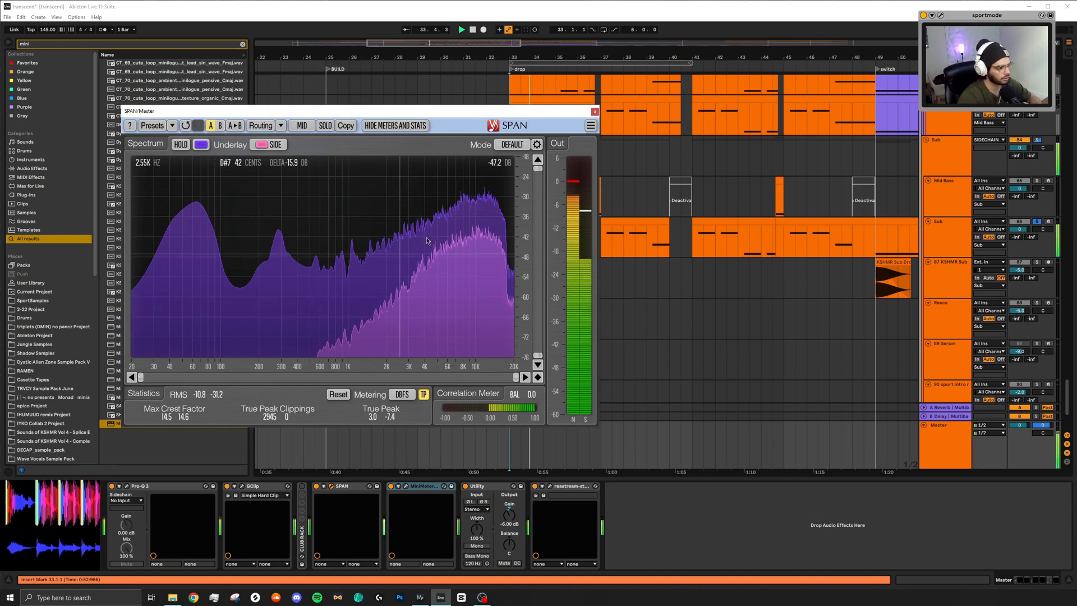
Replay the start of the drop from bar 33 while examining SPAN on the Master track, and close the analyzer.
key("space")
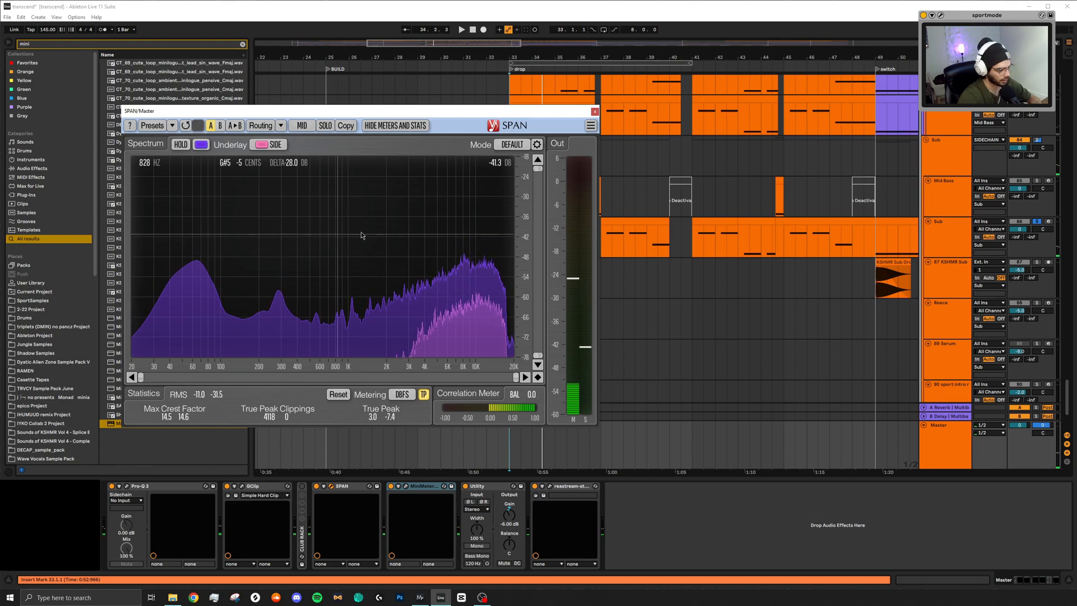
left_click(595, 112)
scroll(584, 336, "up", 5)
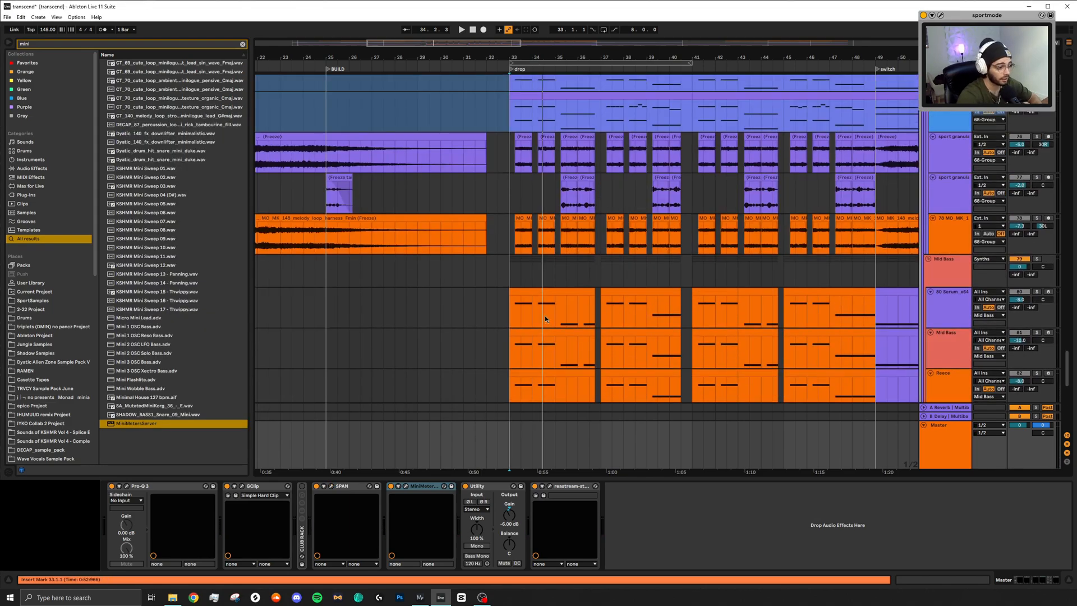
scroll(545, 317, "down", 4)
left_click(331, 486)
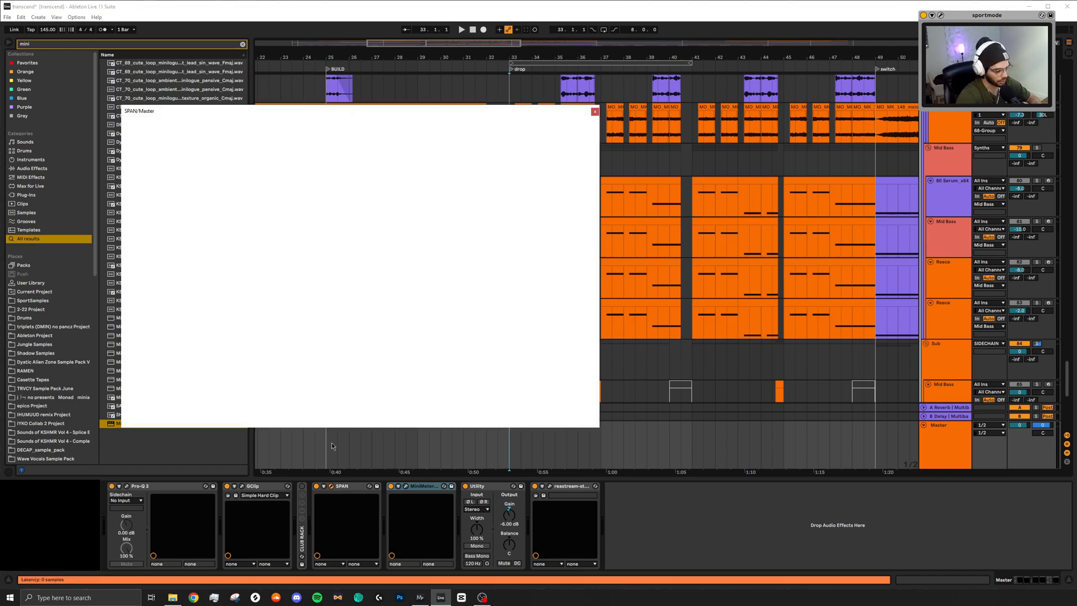
key("space")
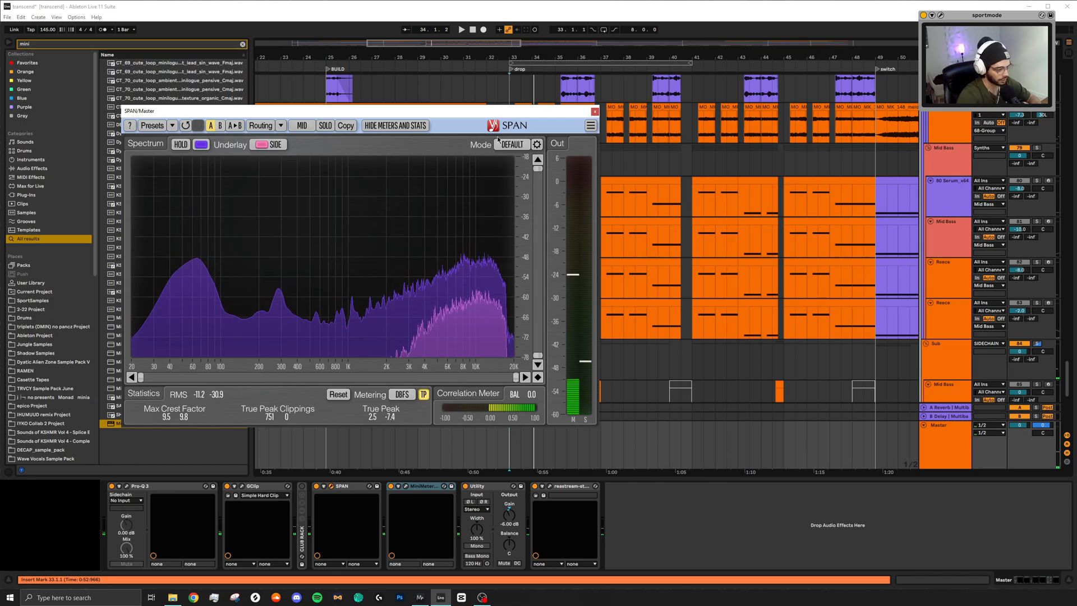
left_click(594, 112)
Look over the synth tracks of the drop and the effect chain of the Top Synth group.
scroll(600, 241, "up", 3)
scroll(599, 240, "up", 10)
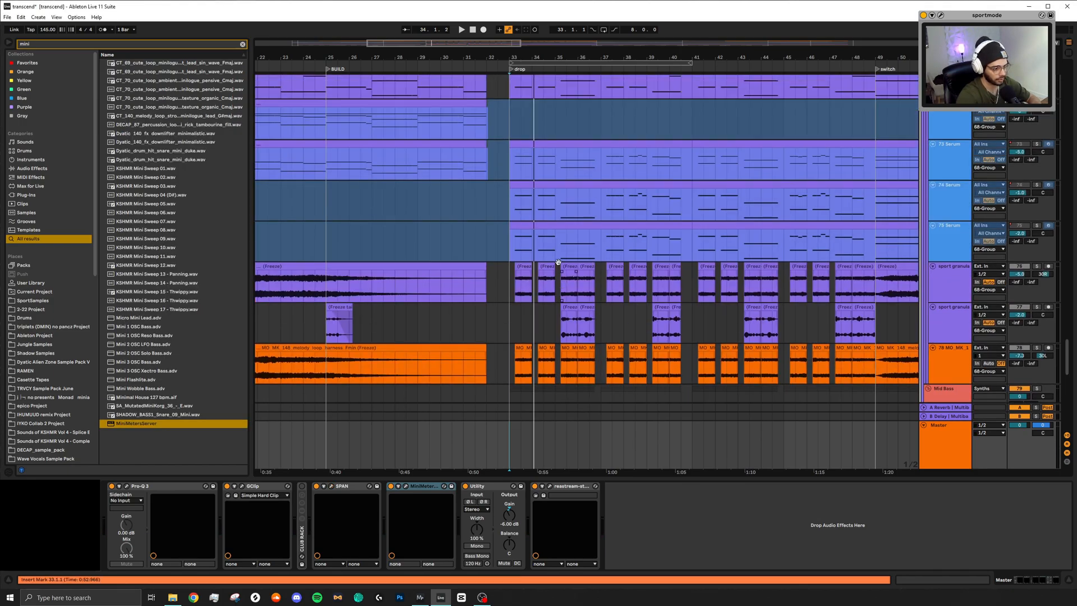
scroll(552, 261, "up", 2)
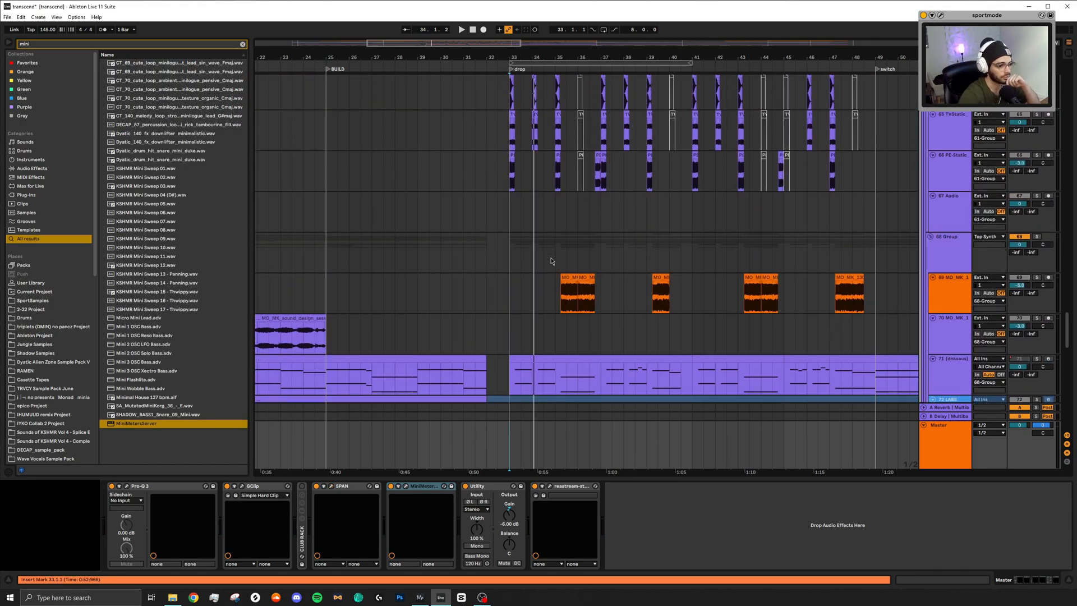
left_click(510, 236)
scroll(509, 235, "down", 2)
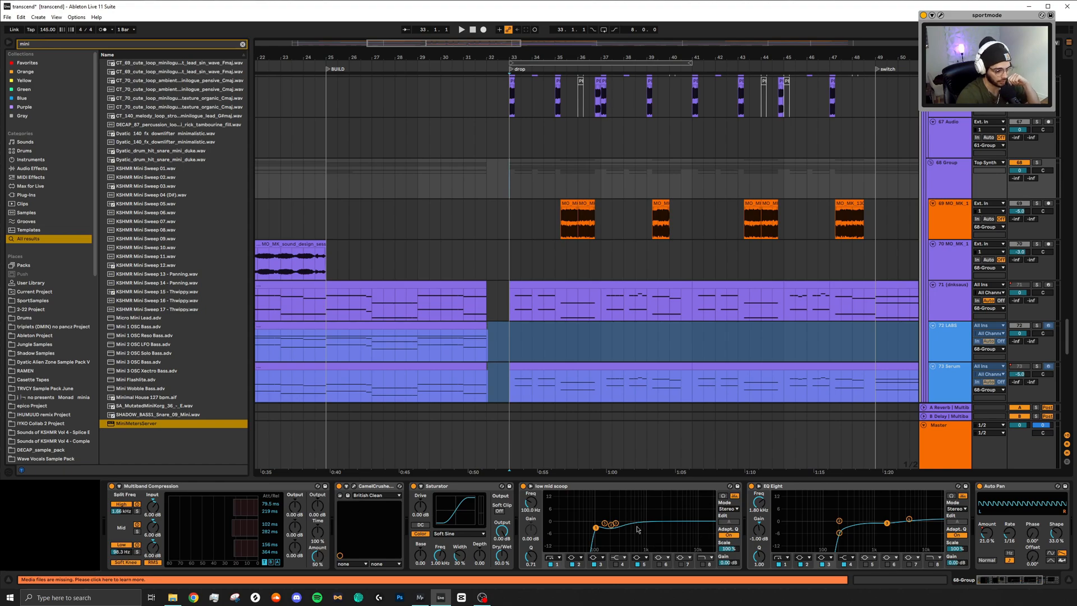
scroll(638, 530, "right", 3)
Unfold the VOX group and look over its vocal tracks across the whole arrangement.
scroll(530, 224, "down", 1)
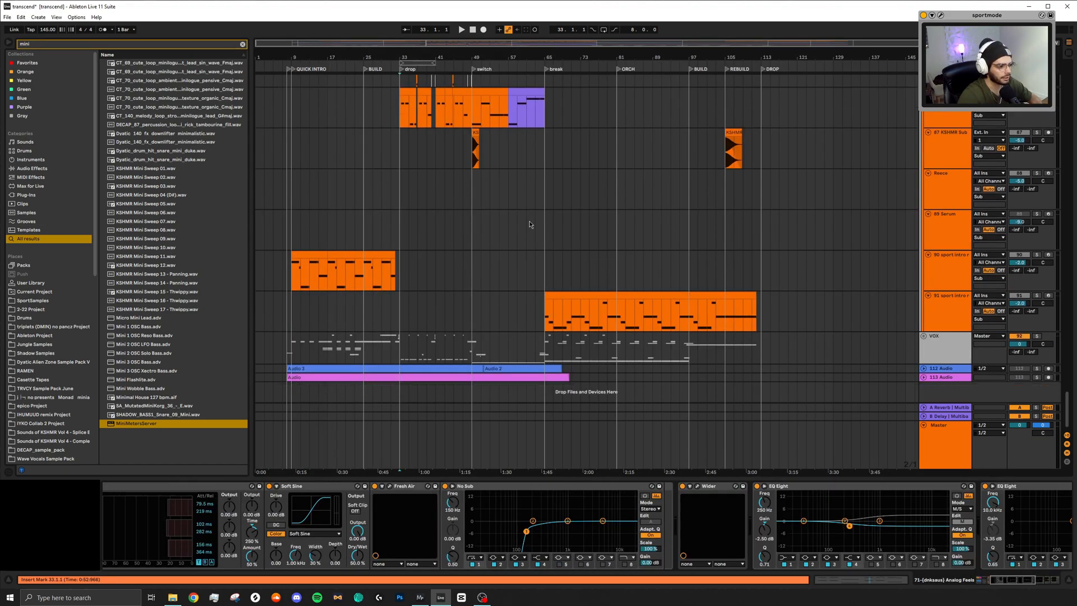
left_click(923, 337)
scroll(729, 331, "down", 11)
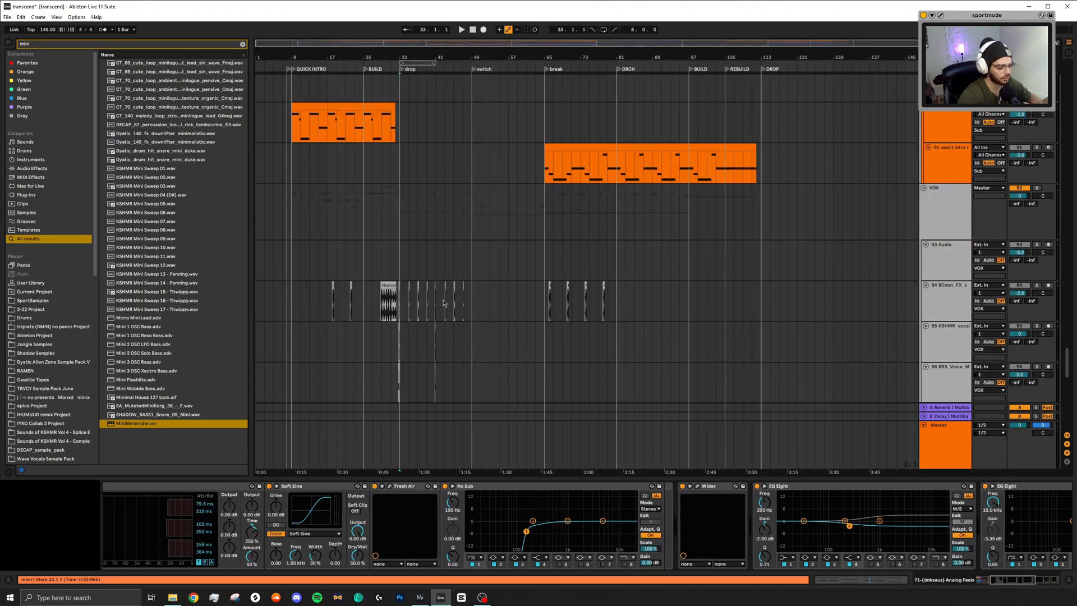
scroll(451, 287, "up", 4)
scroll(450, 280, "down", 9)
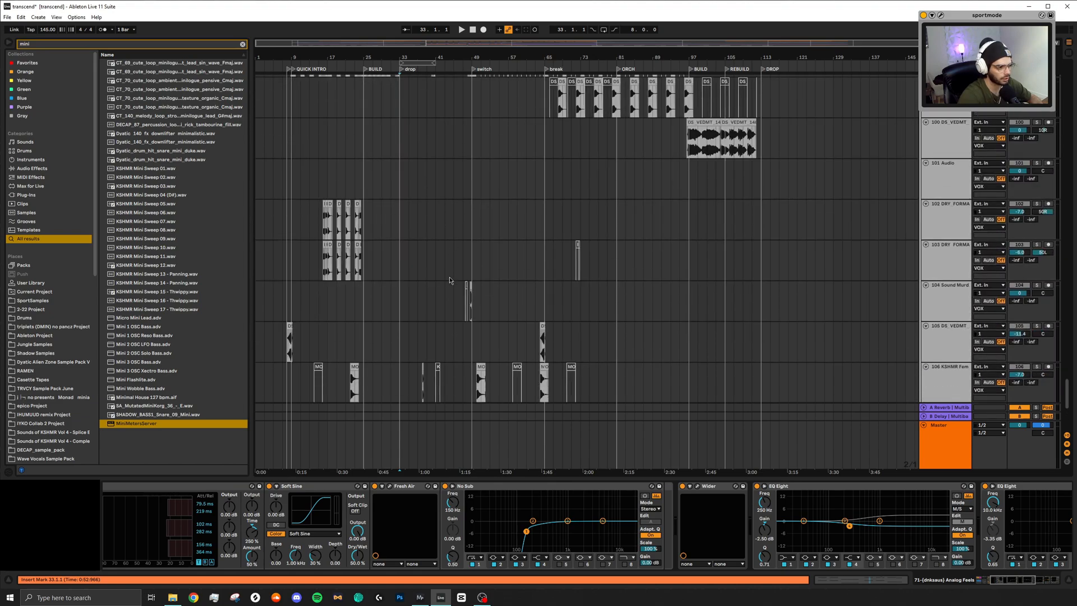
Solo the 109 DS_VEDMT vocal track and play its repeated vocal chops from the drop at bar 33.
scroll(460, 308, "up", 12, "ctrl")
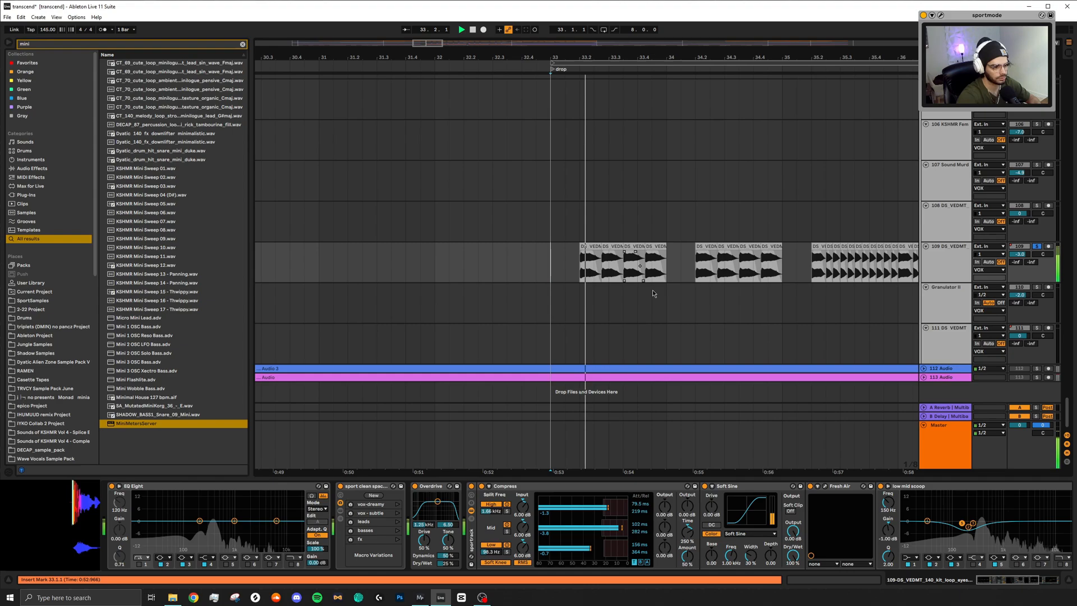
scroll(652, 289, "down", 5, "ctrl")
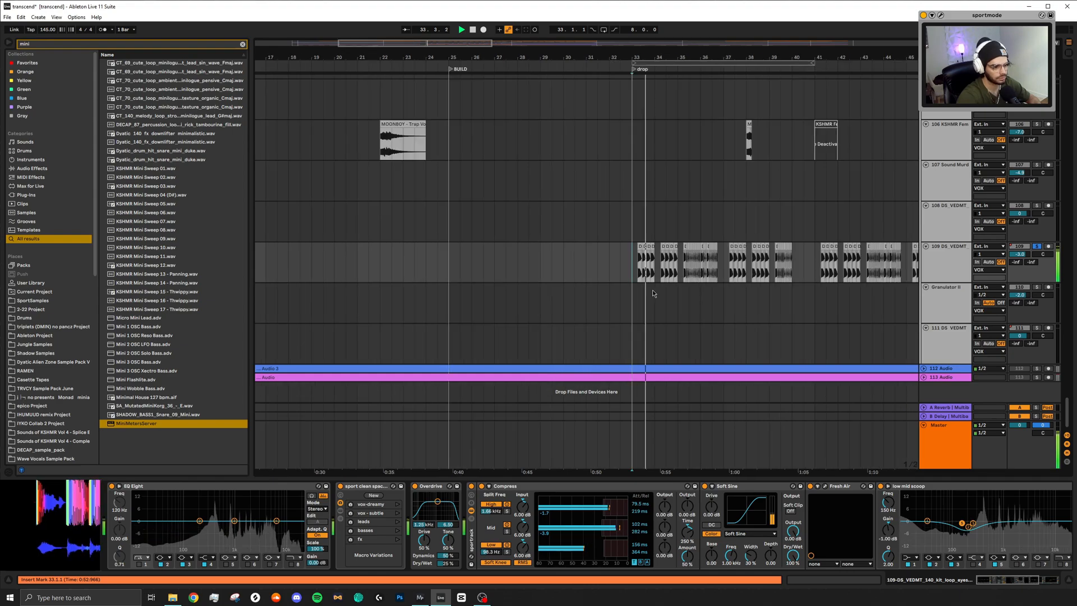
scroll(718, 300, "up", 5, "ctrl")
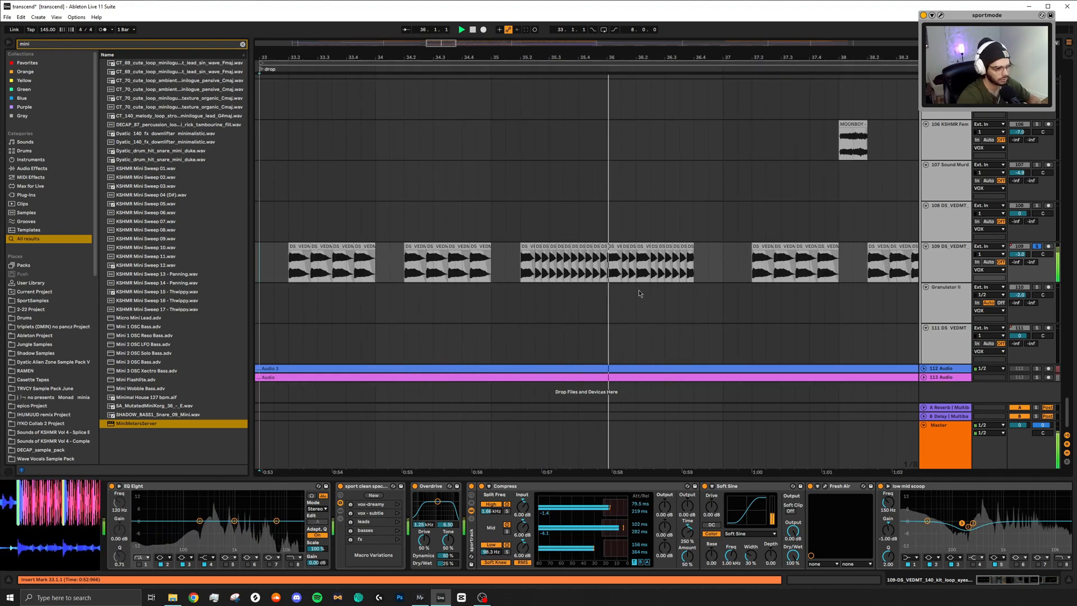
scroll(645, 289, "down", 6, "ctrl")
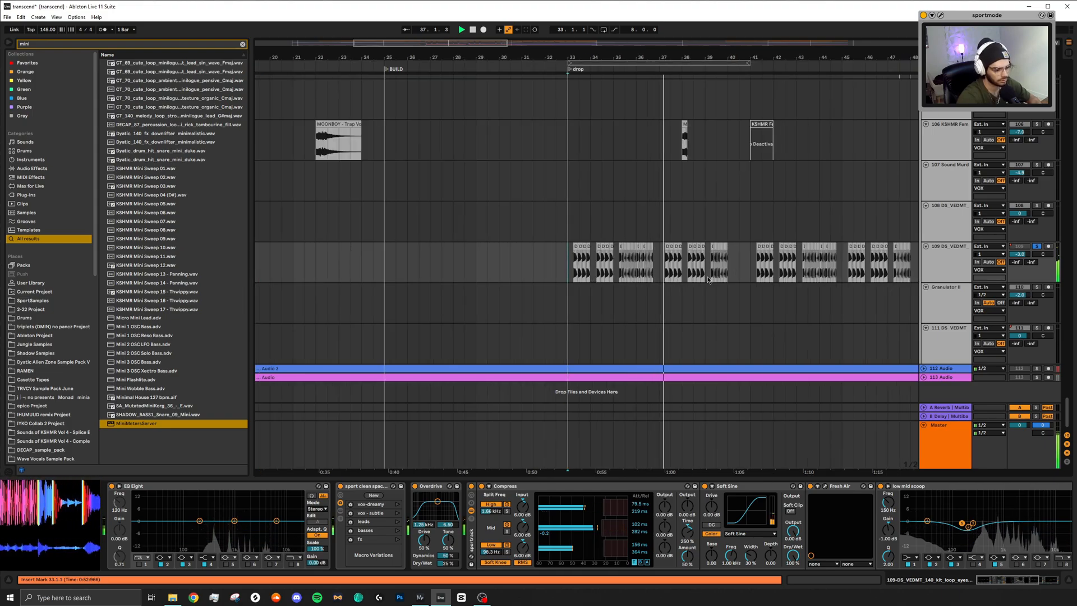
scroll(644, 290, "up", 6, "ctrl")
key("space")
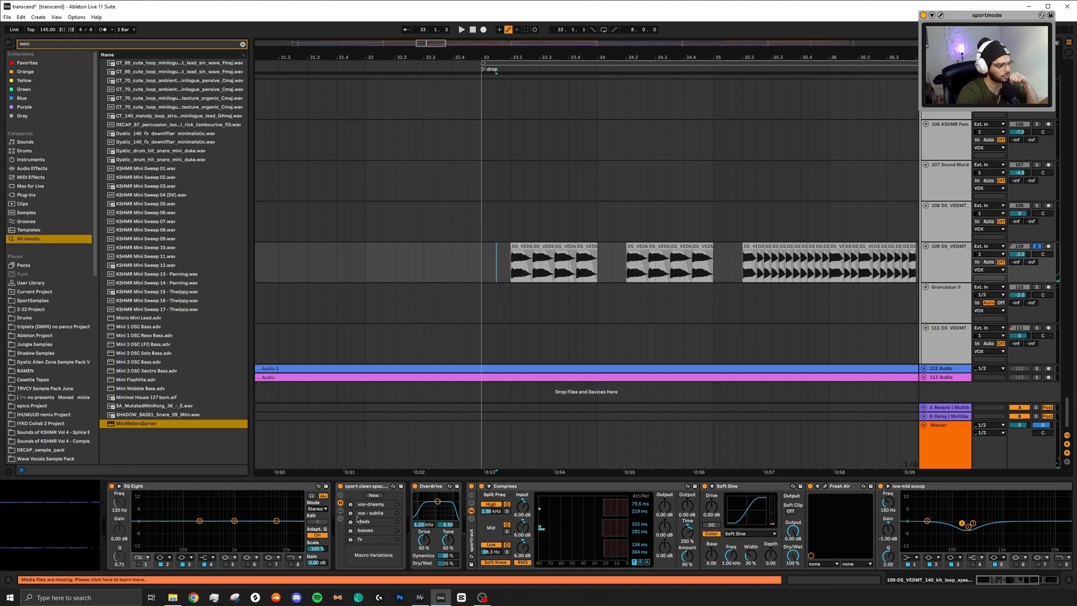
Look through the effect chain of the 109 DS_VEDMT vocal track as far as the No Sub EQ.
scroll(377, 514, "down", 7)
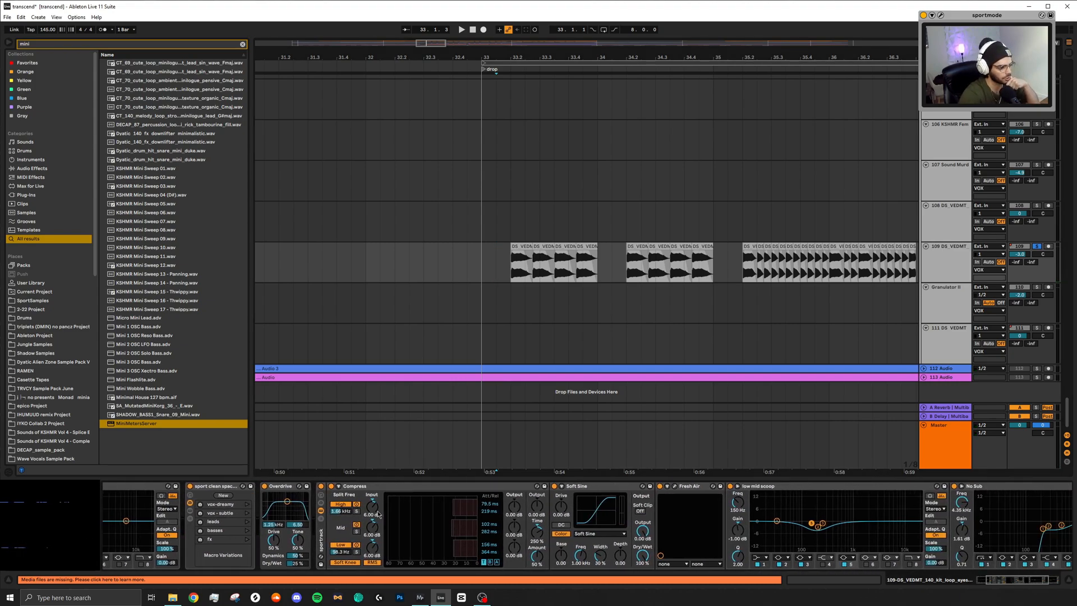
scroll(378, 515, "down", 1)
scroll(501, 536, "down", 2)
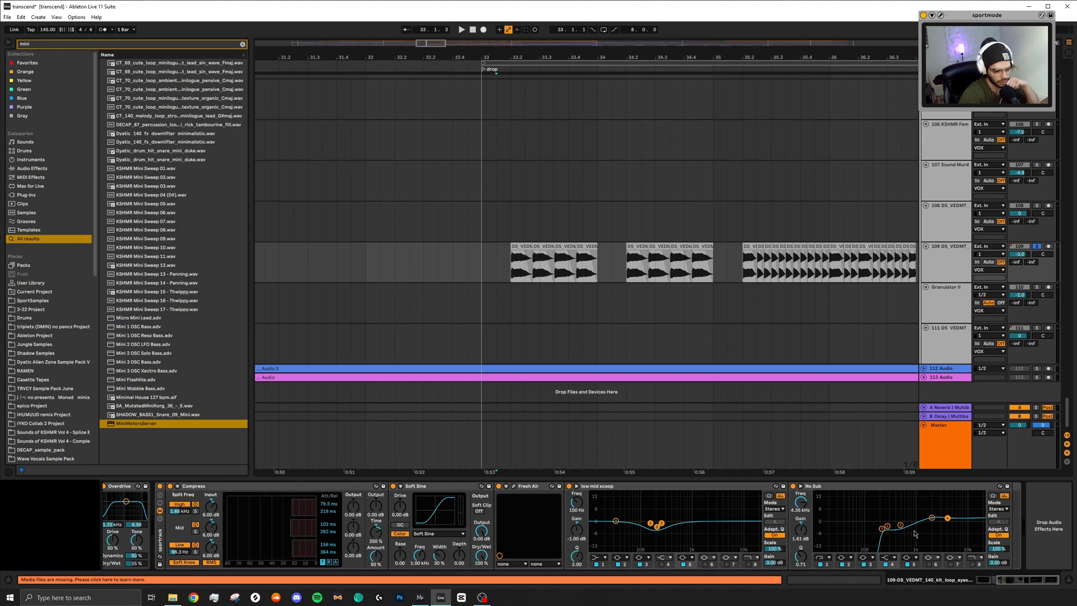
Solo the VOX group and play the vocals from bar 32.4 into the drop.
scroll(602, 285, "up", 10)
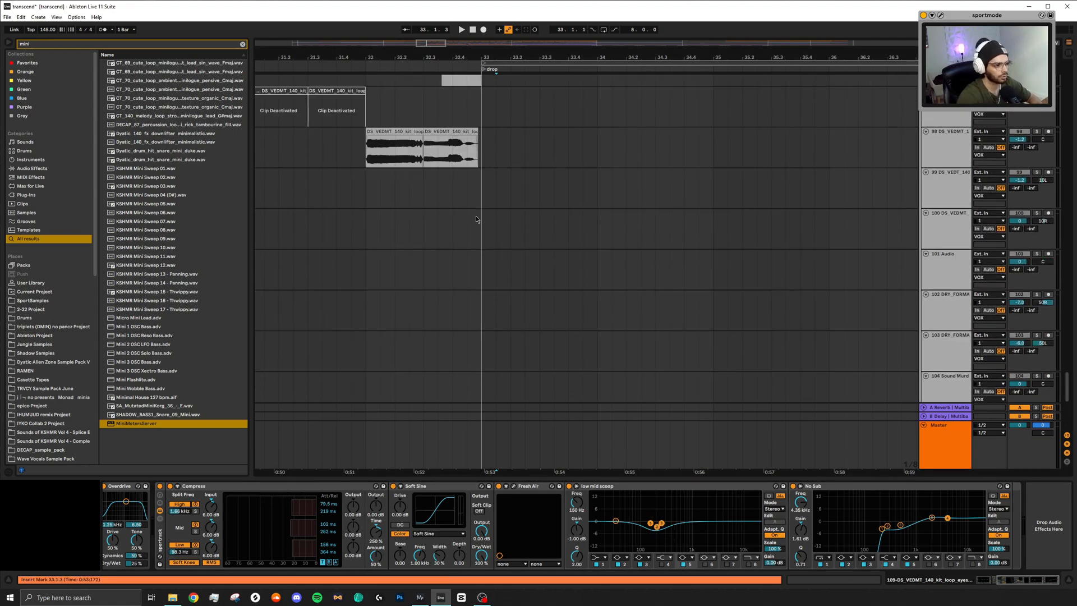
left_click(482, 237)
scroll(484, 241, "up", 5)
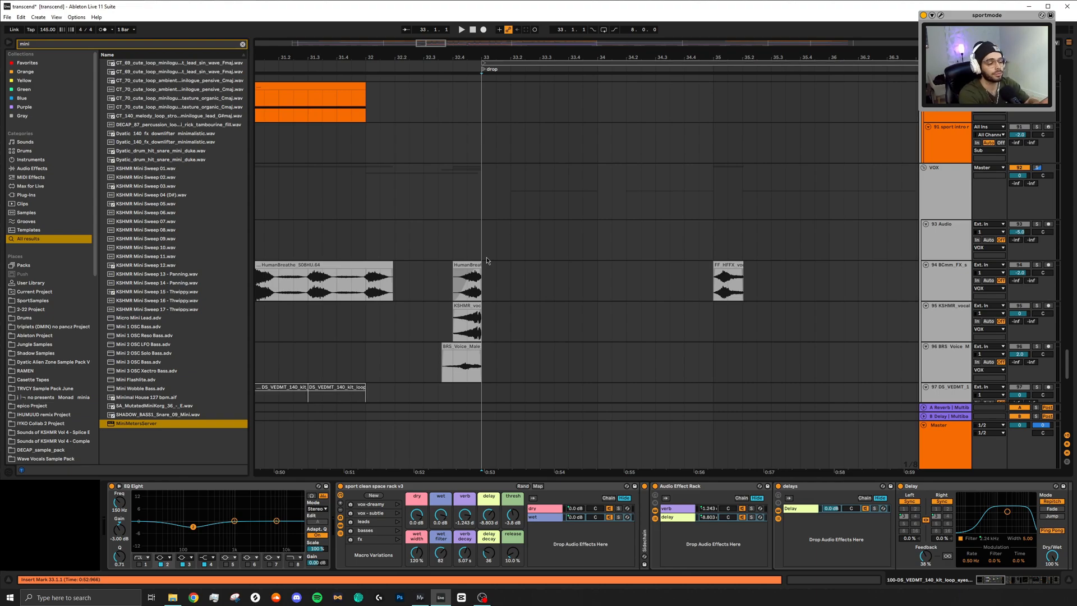
left_click(458, 234)
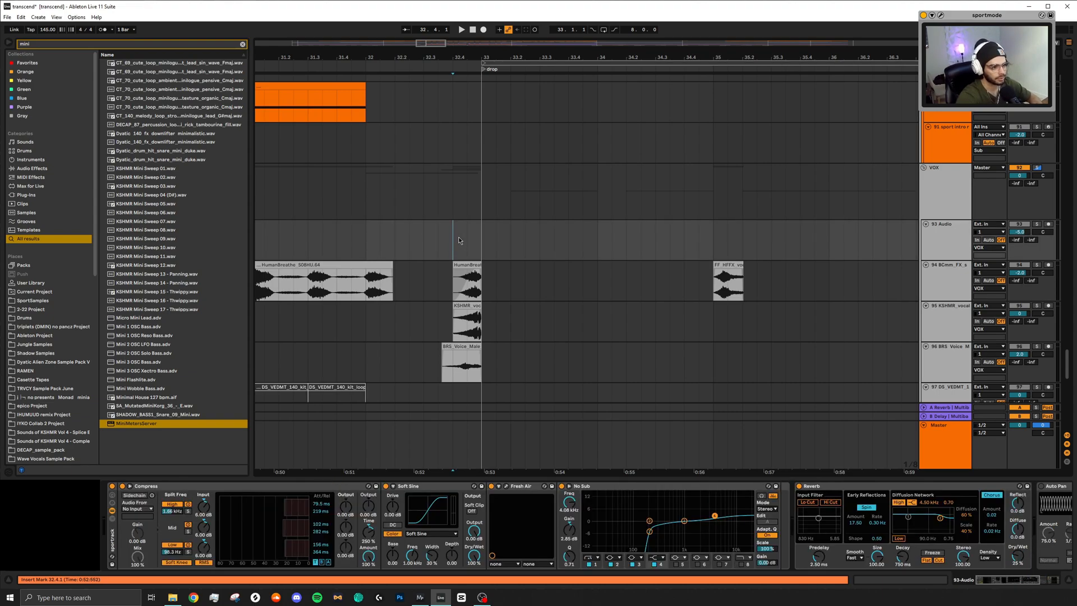
key("space")
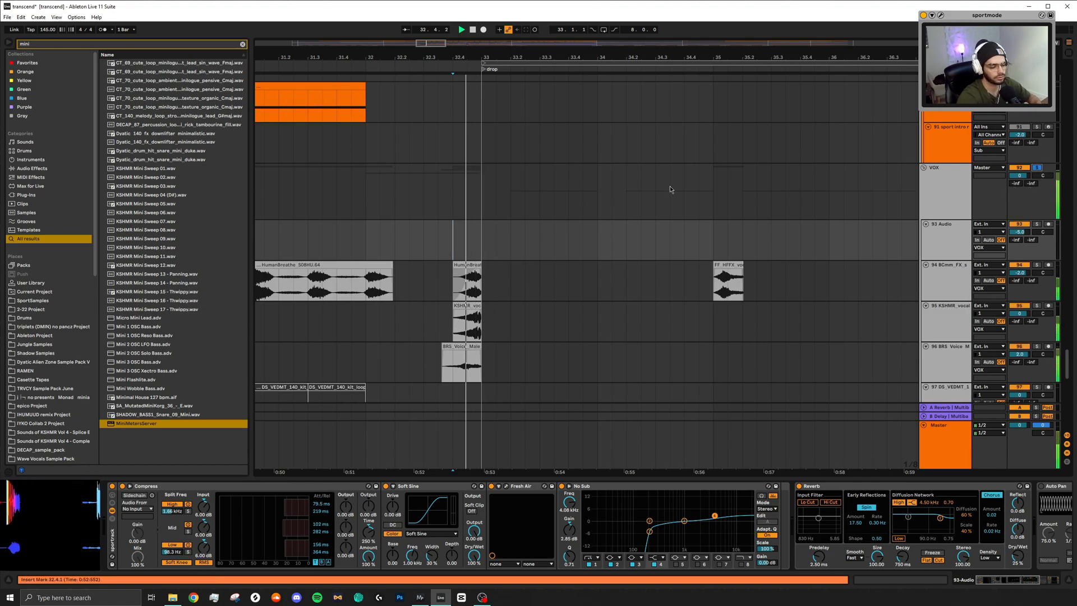
scroll(482, 233, "up", 10)
scroll(481, 233, "down", 12)
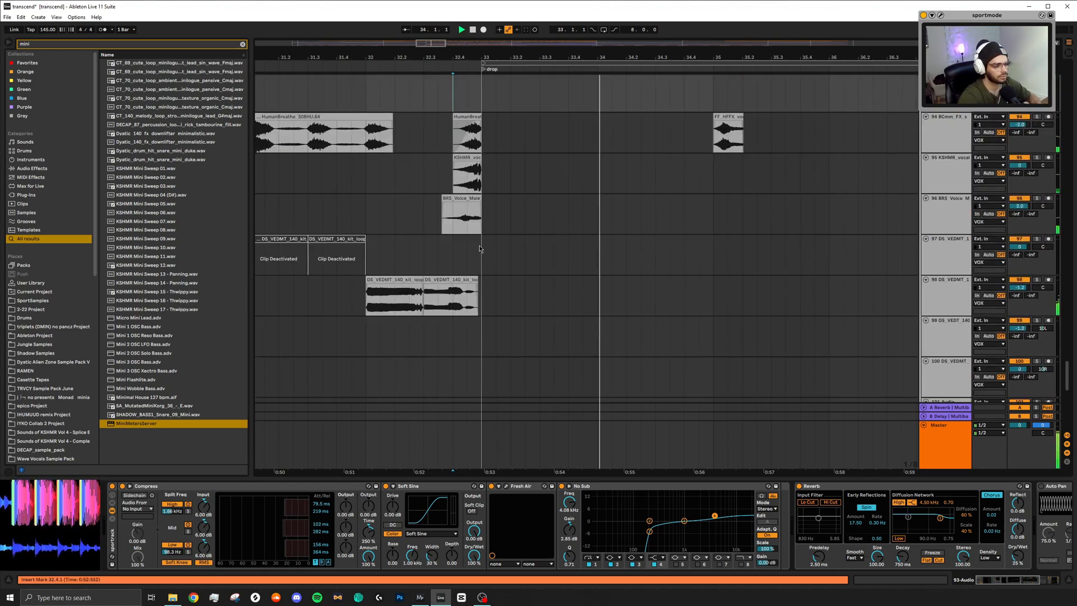
key("space")
Replay the soloed vocals from bar 32.4 to hear the breath and voice clips just before the drop again.
scroll(456, 151, "up", 1)
scroll(455, 150, "up", 5, "ctrl")
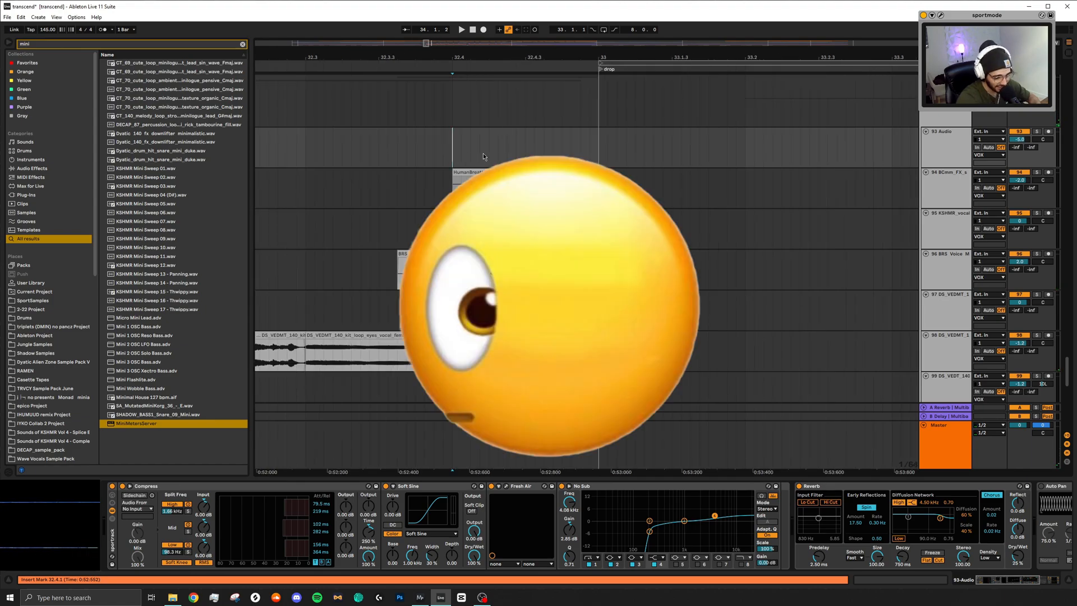
scroll(483, 152, "down", 5, "ctrl")
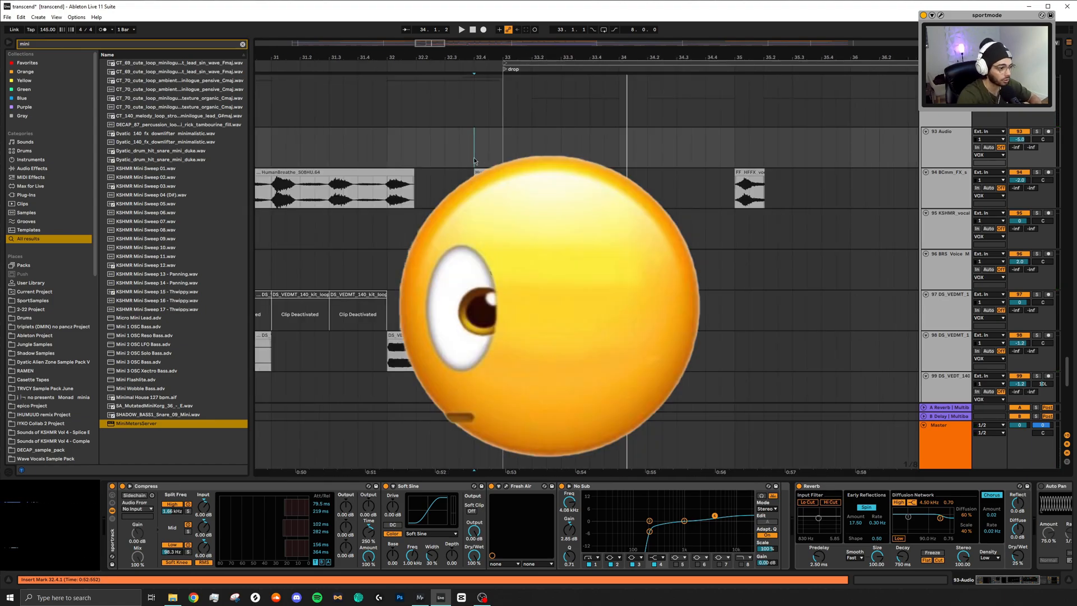
key("space")
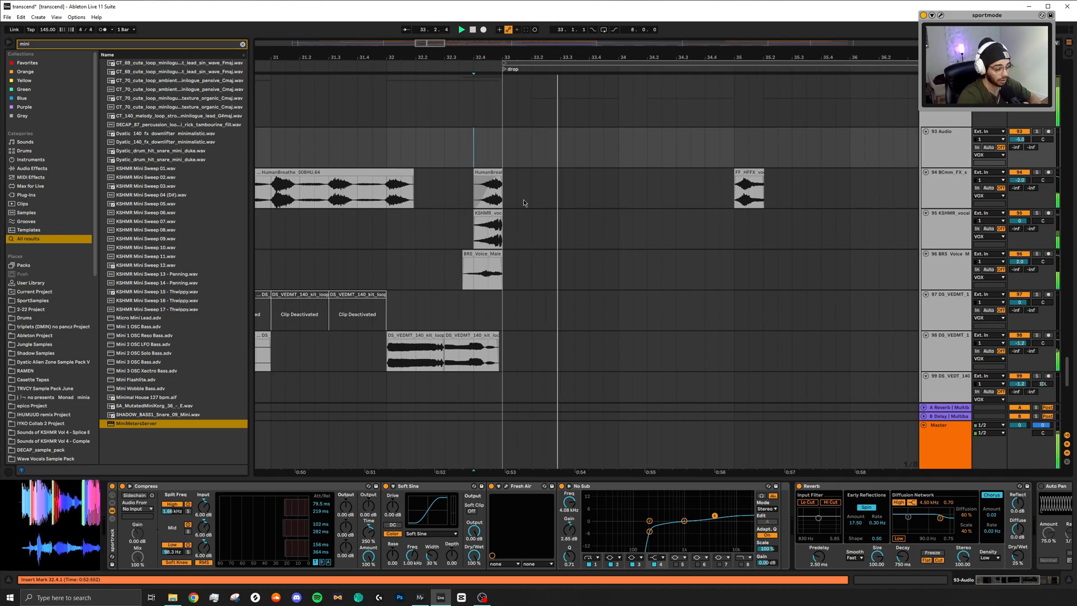
Solo the Mid Bass group alongside the Sub and play both from the drop at bar 33.
scroll(528, 214, "up", 10)
scroll(569, 260, "down", 5)
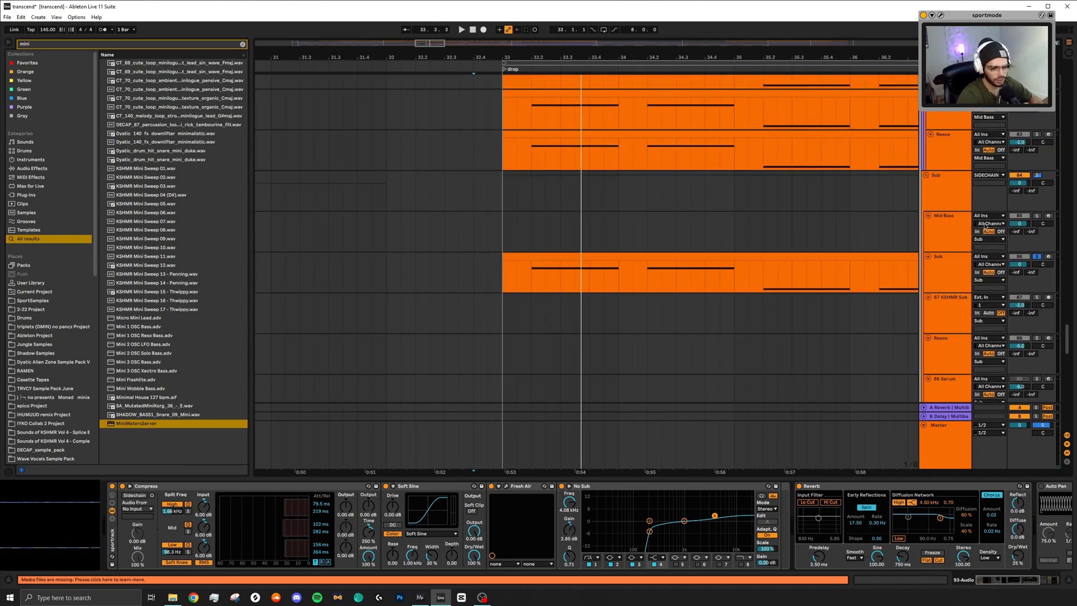
scroll(673, 280, "right", 3)
scroll(794, 301, "up", 2)
scroll(947, 269, "up", 4)
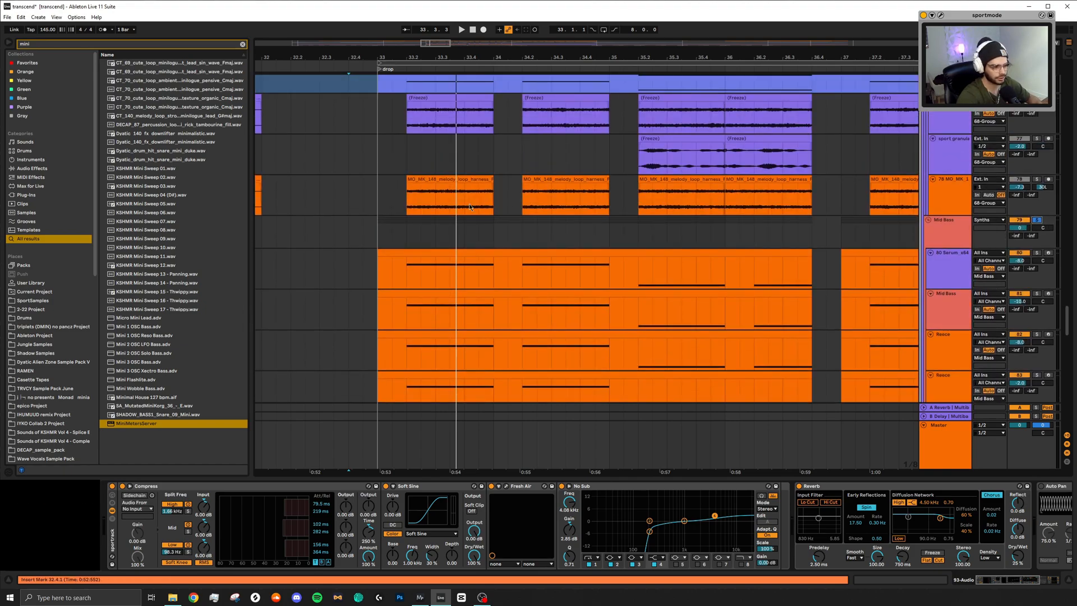
left_click(377, 227)
scroll(403, 248, "down", 3)
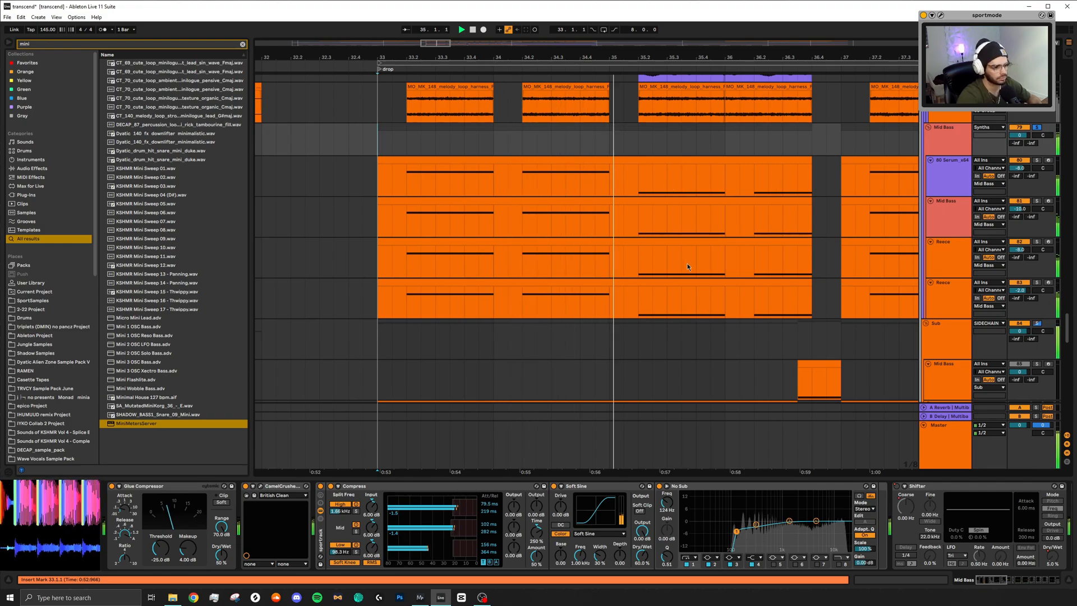
left_click_drag(769, 264, 634, 273)
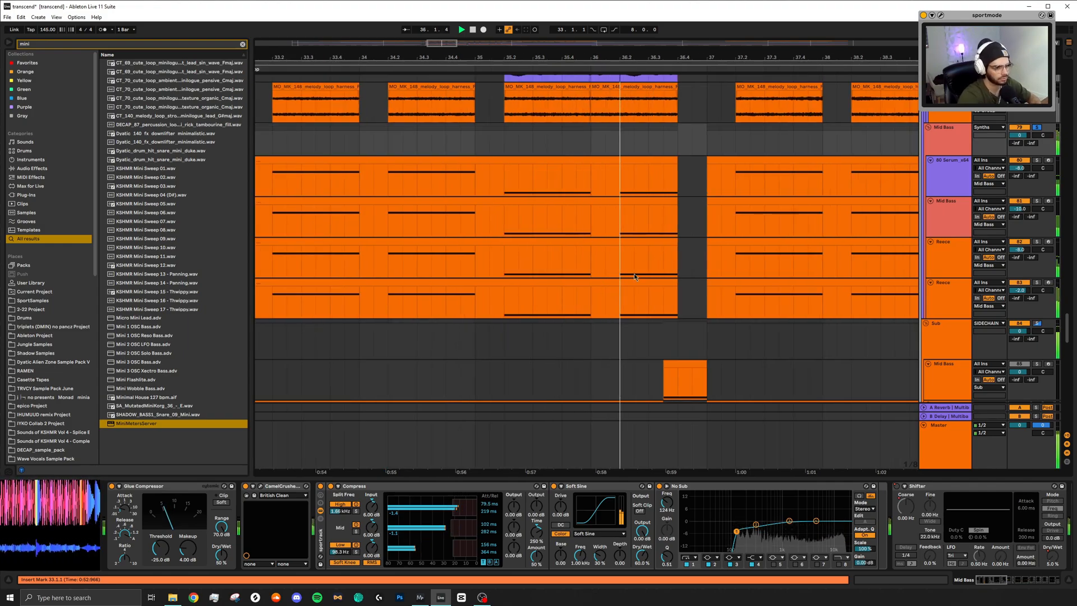
Audition the 80 Serum_x64 track and the Mid Bass track in turn from bar 33.2, showing each one's Serum and EQ Eight chain.
left_click(958, 164)
key("space")
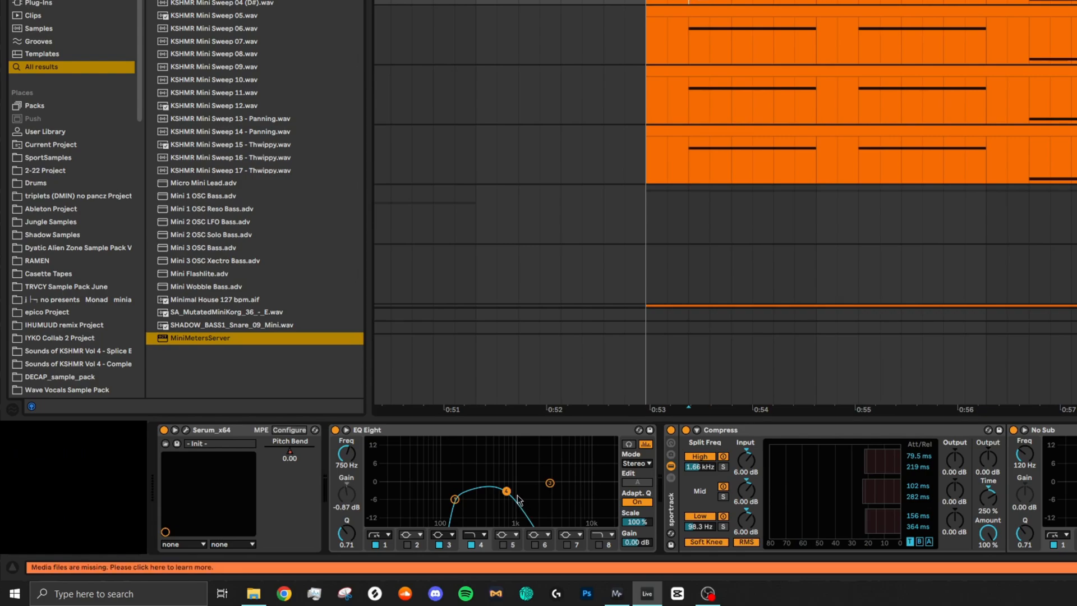
key("space")
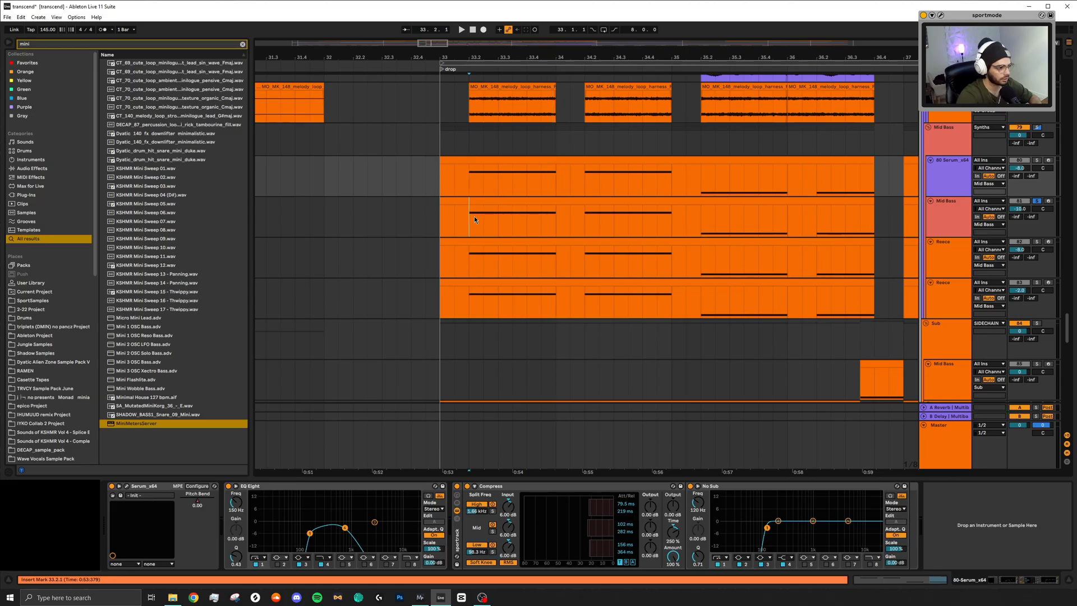
left_click(469, 216)
key("space")
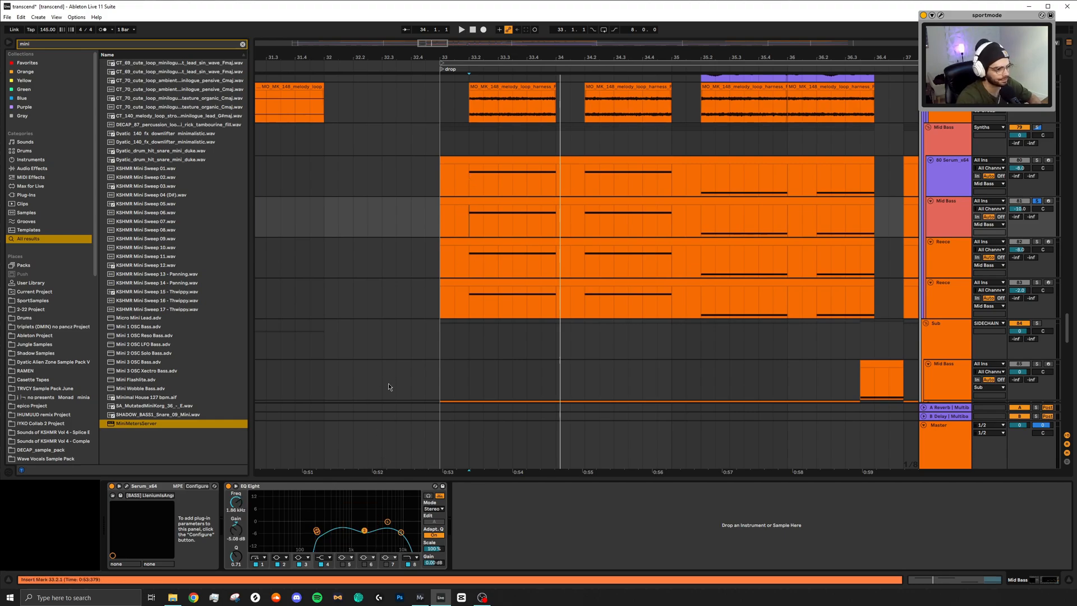
Solo the upper Reece track, play it from bar 33.2 and show its Serum, Saturator and EQ Eight chain.
scroll(453, 246, "up", 4)
scroll(507, 277, "down", 5)
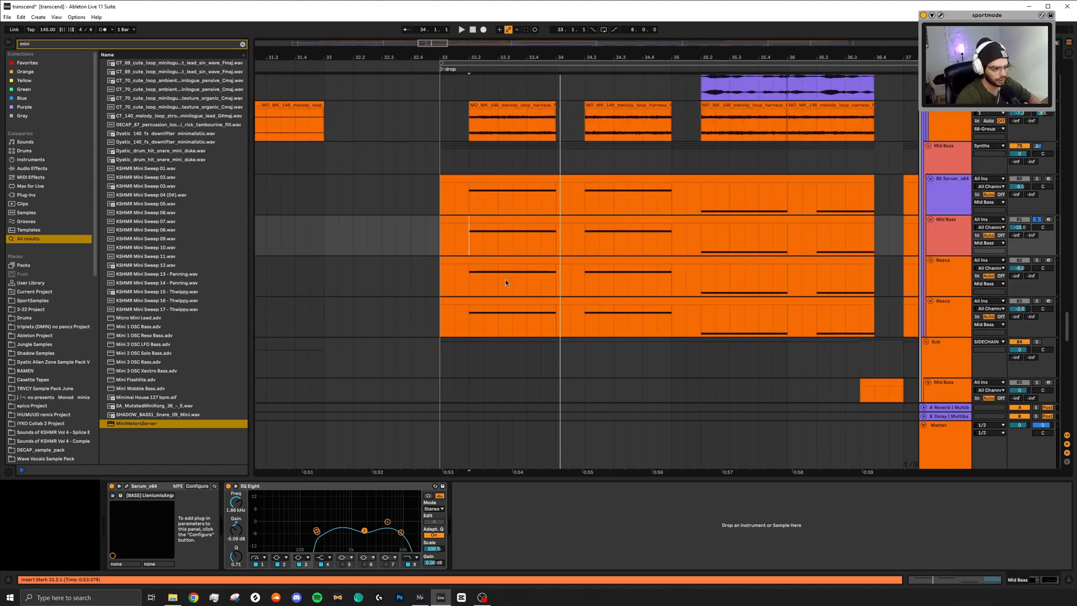
key("space")
left_click(1036, 187)
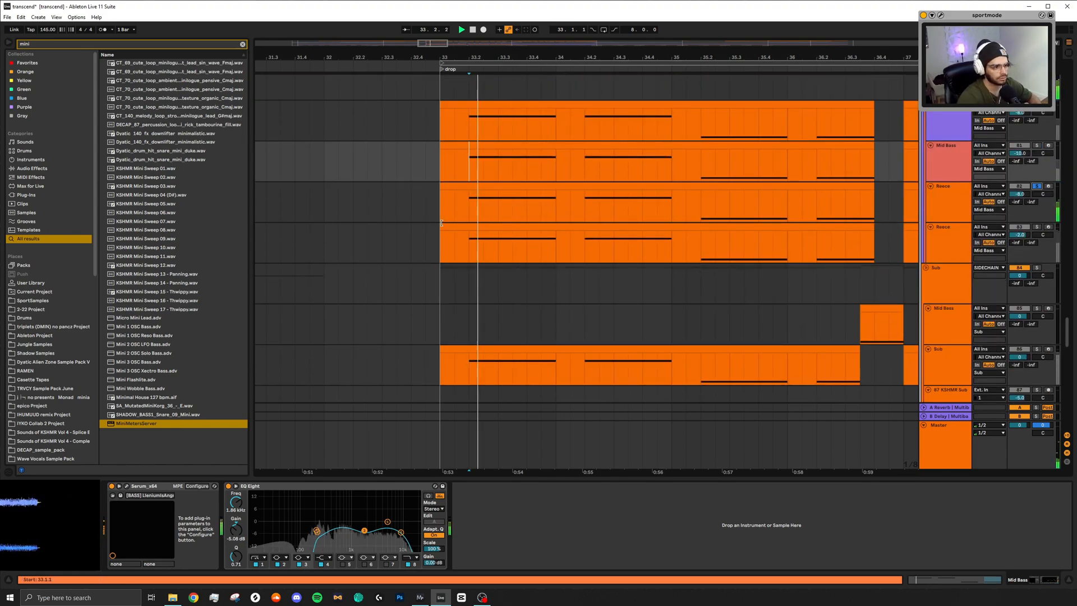
left_click(474, 203)
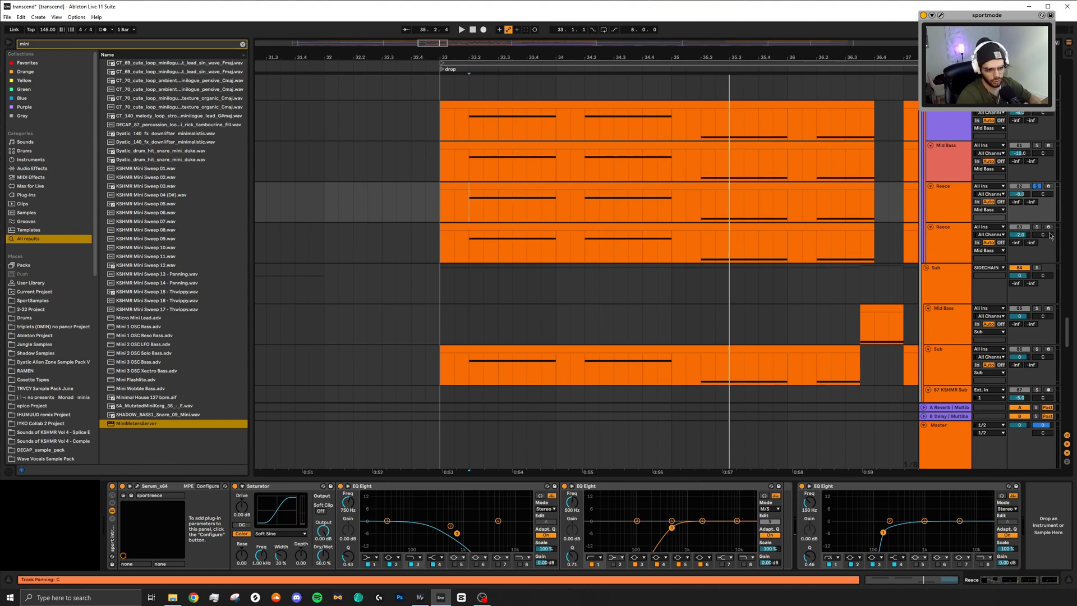
Play the lower Reece track from bar 33.2.
left_click(469, 246)
key("space")
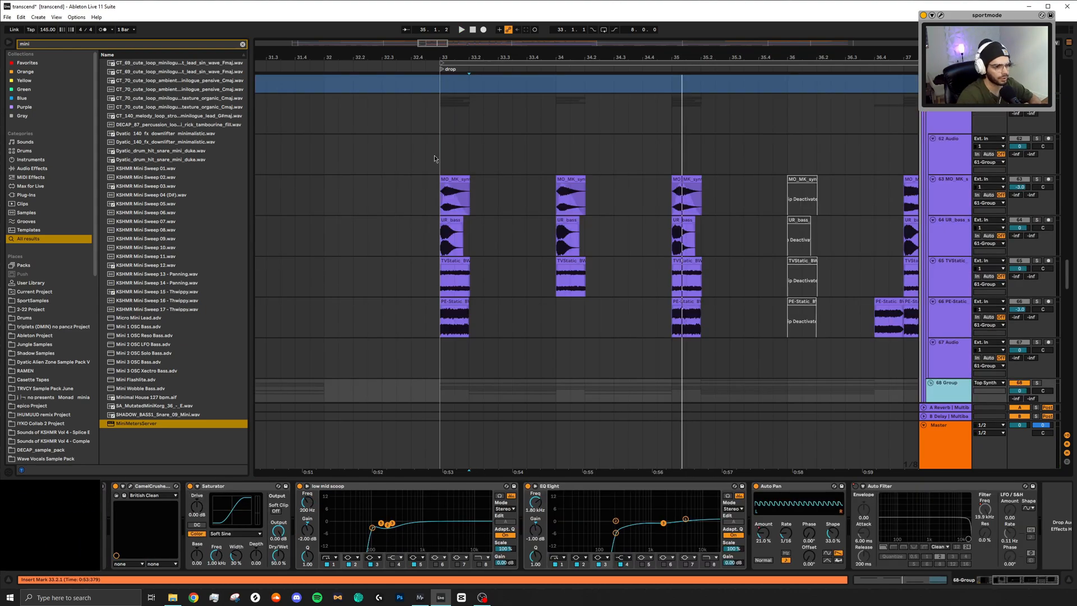
Play the Top Synth layers from the drop at bar 33 while viewing the 61 Group and 68 Group tracks.
left_click(435, 156)
scroll(539, 210, "down", 5)
scroll(533, 215, "up", 3)
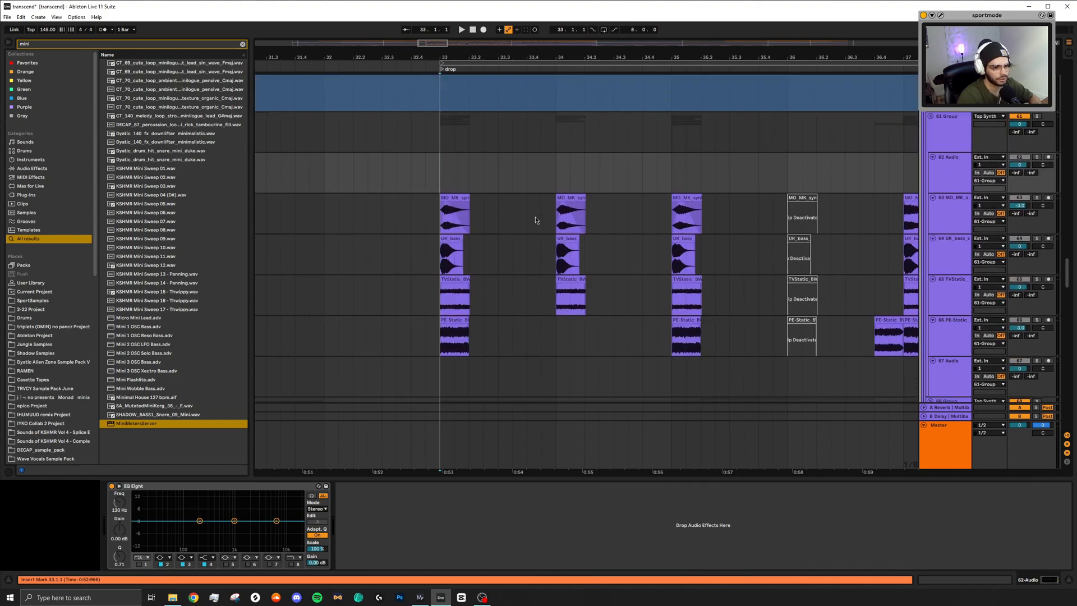
key("space")
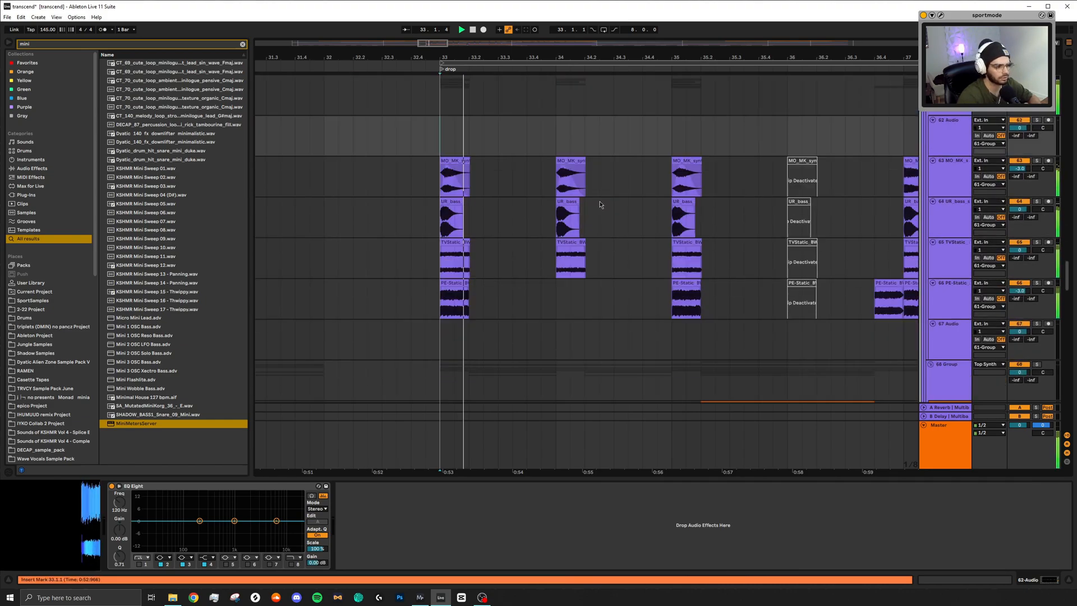
scroll(630, 198, "down", 3)
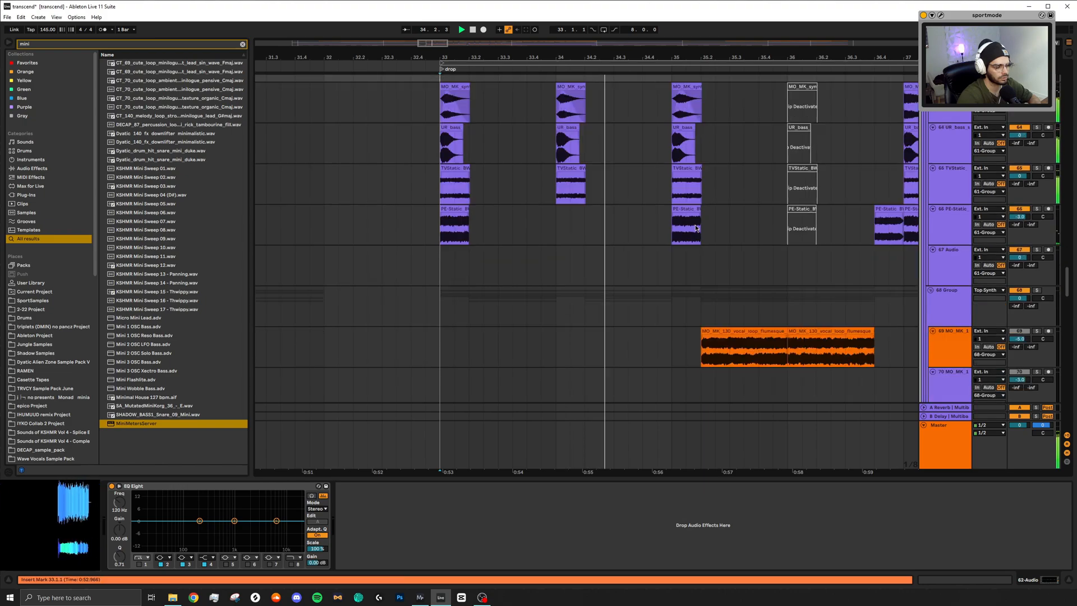
scroll(731, 227, "down", 6)
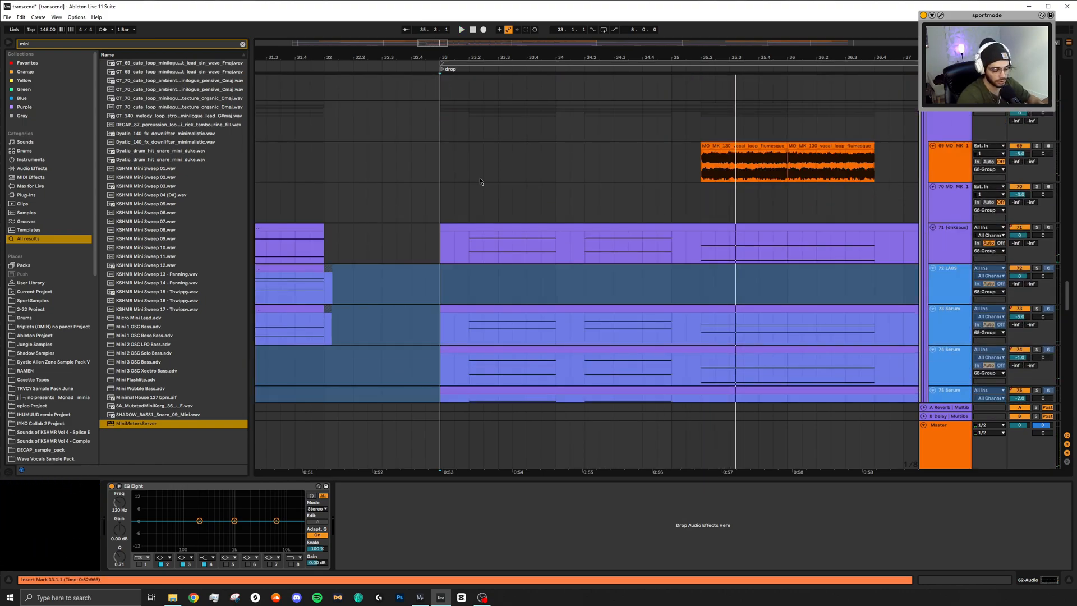
Solo the 68 Group and play it from the drop at bar 33.
left_click(431, 181)
key("space")
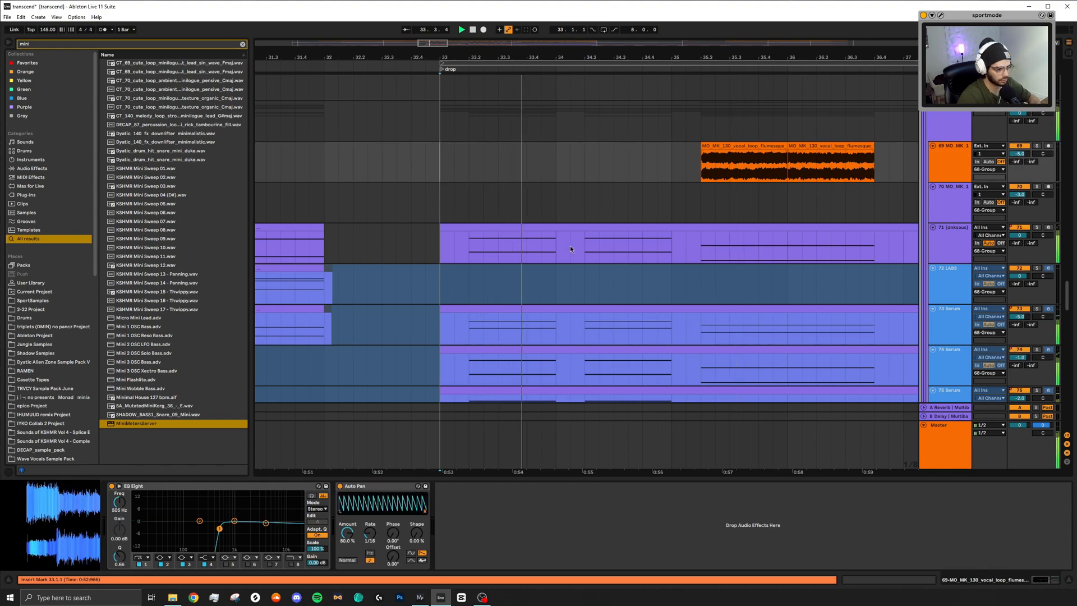
scroll(578, 289, "up", 9)
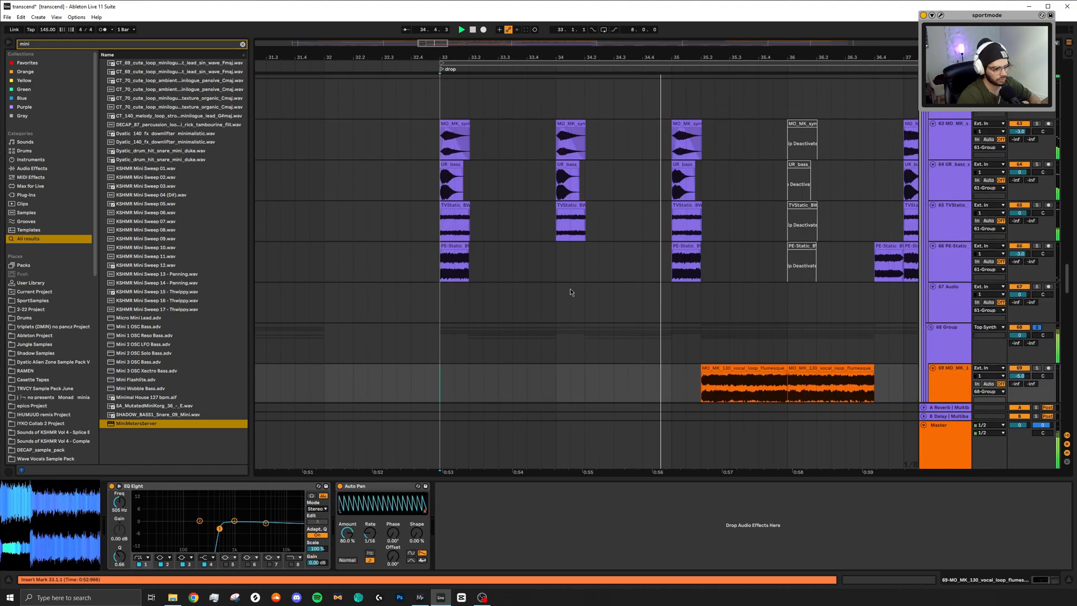
key("space")
Solo the 61 Group and audition its MO_MK synth and UR_bass tracks in turn from the drop at bar 33.
scroll(575, 291, "up", 4)
left_click(441, 154)
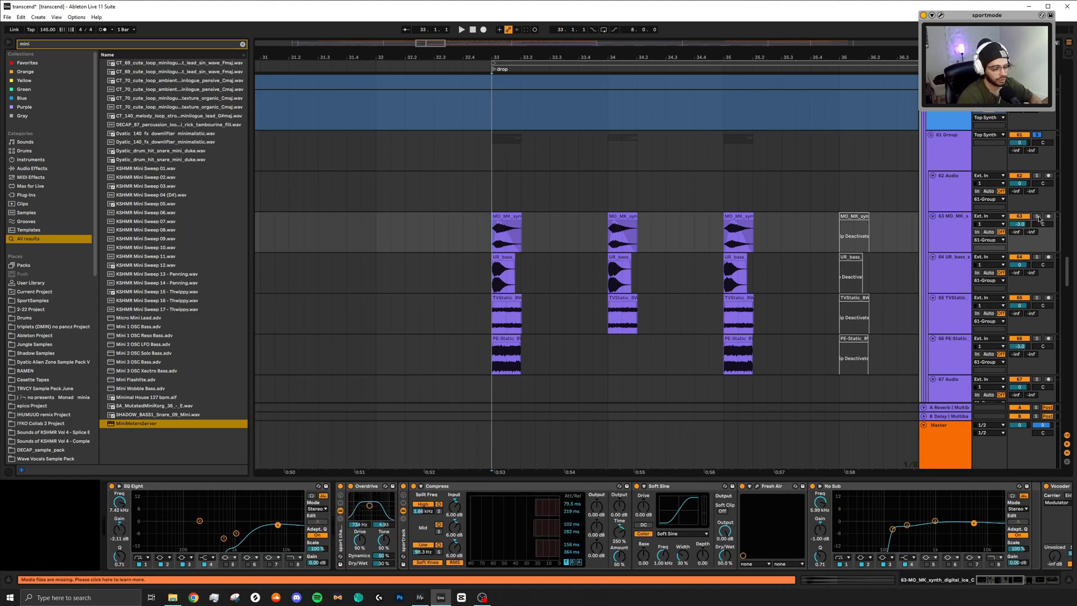
key("space")
key("space")
left_click(1036, 257)
key("space")
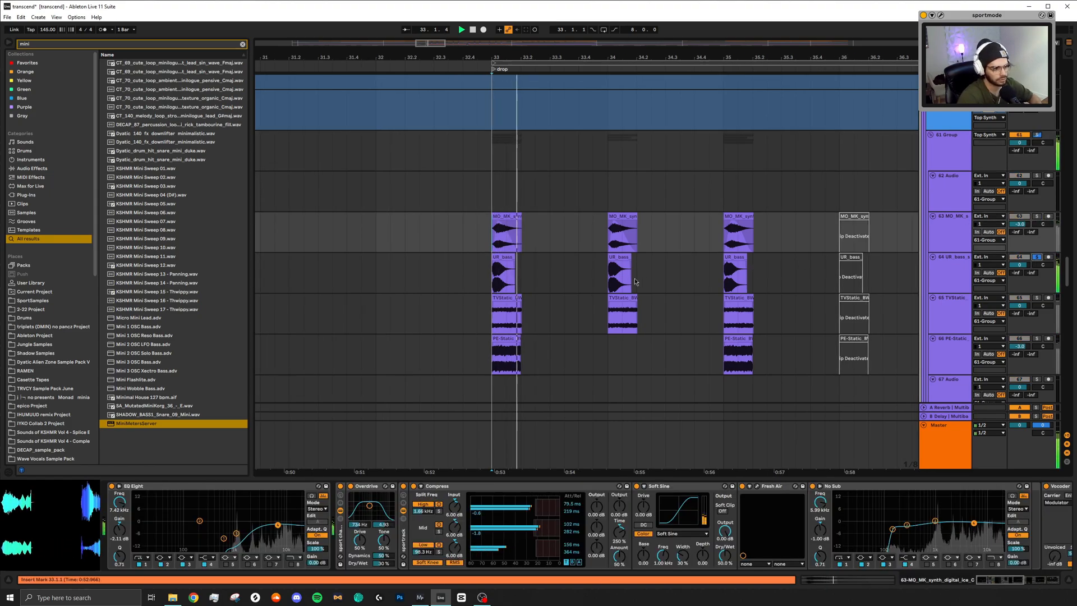
key("space")
Audition the TVStatic and PE-Static tracks in turn from the drop, and turn off the 61 Group's solo.
left_click(519, 301)
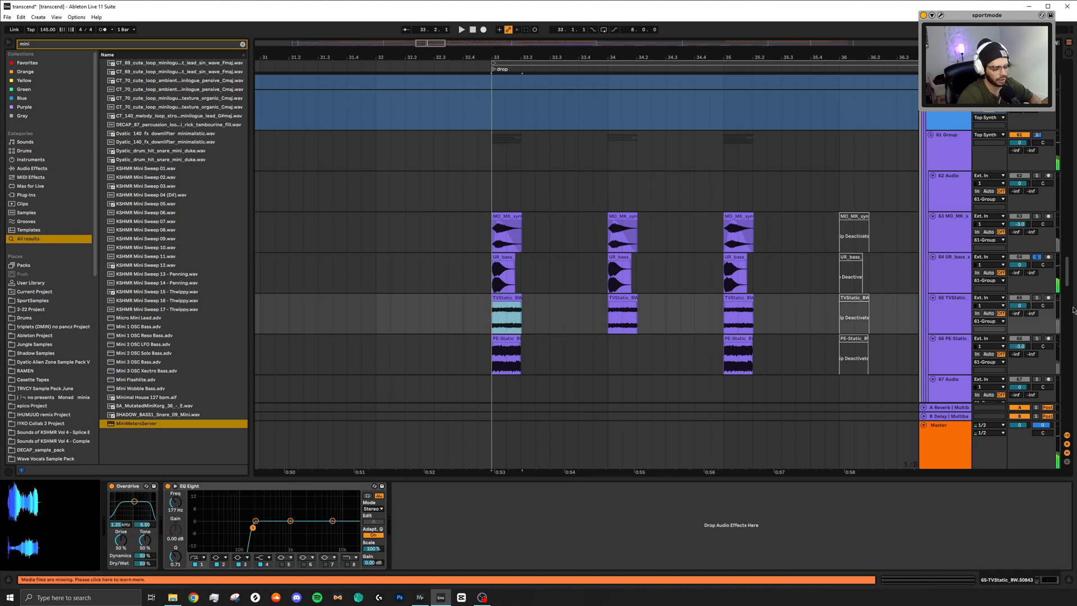
left_click(1040, 299)
scroll(575, 338, "down", 2)
key("space")
key("space")
left_click(1040, 265)
key("space")
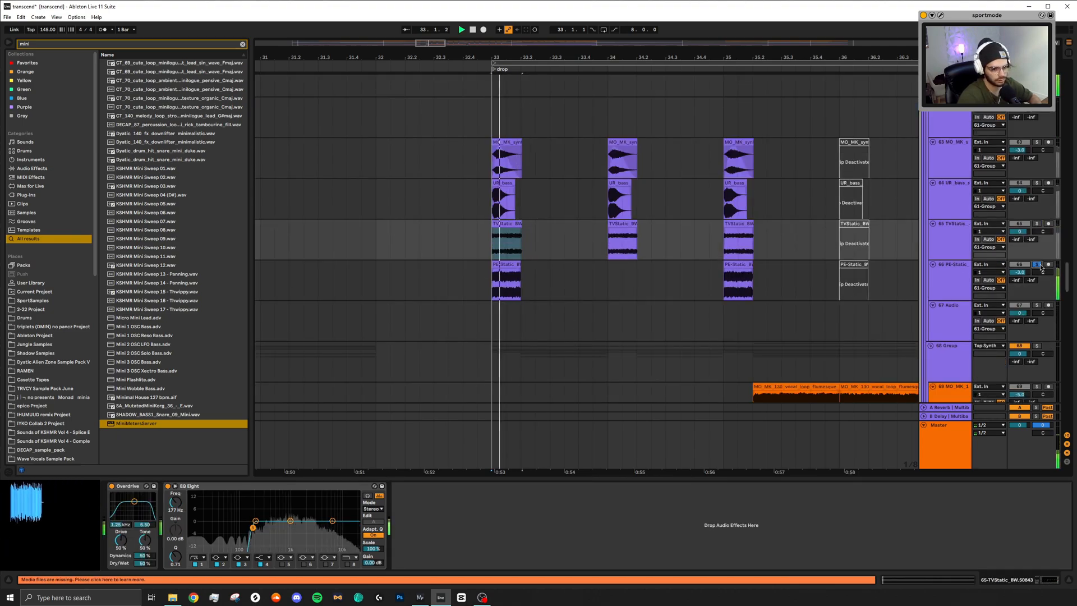
scroll(1041, 268, "up", 2)
left_click(1037, 154)
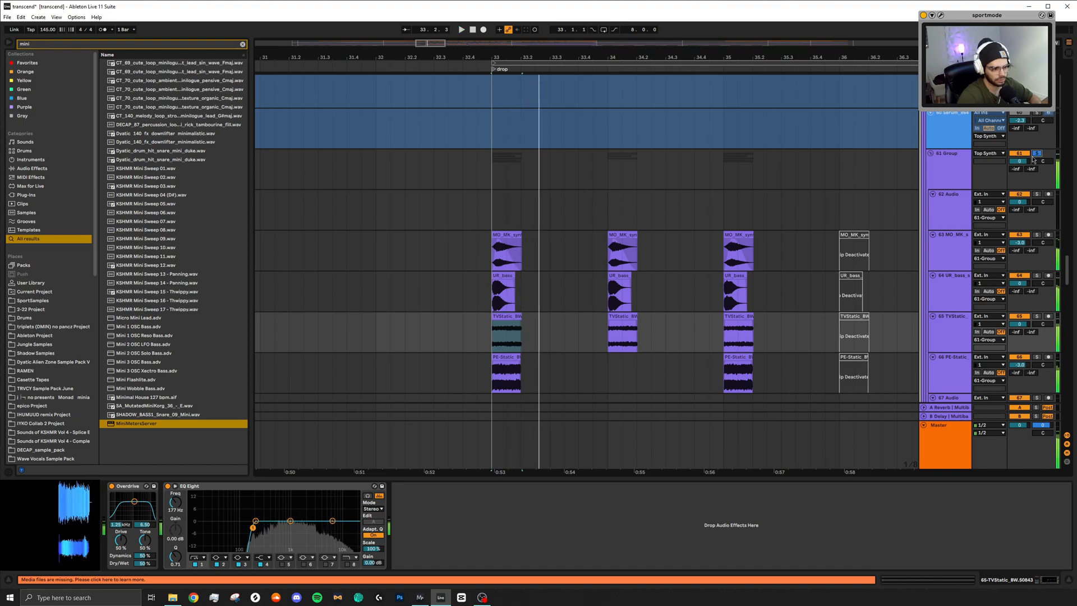
Examine the 68 Group's effect chain from Multiband Compression, CamelCrusher and Saturator through both EQs to Auto Pan and Auto Filter.
scroll(528, 245, "down", 5)
left_click(535, 245)
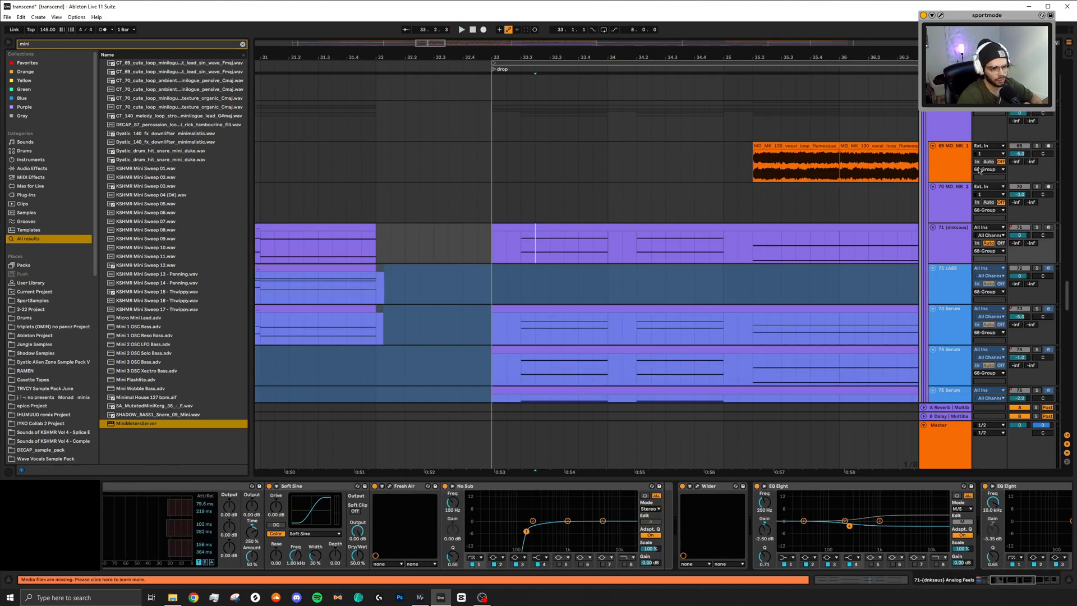
scroll(980, 171, "up", 3)
left_click(956, 186)
scroll(449, 504, "left", 4)
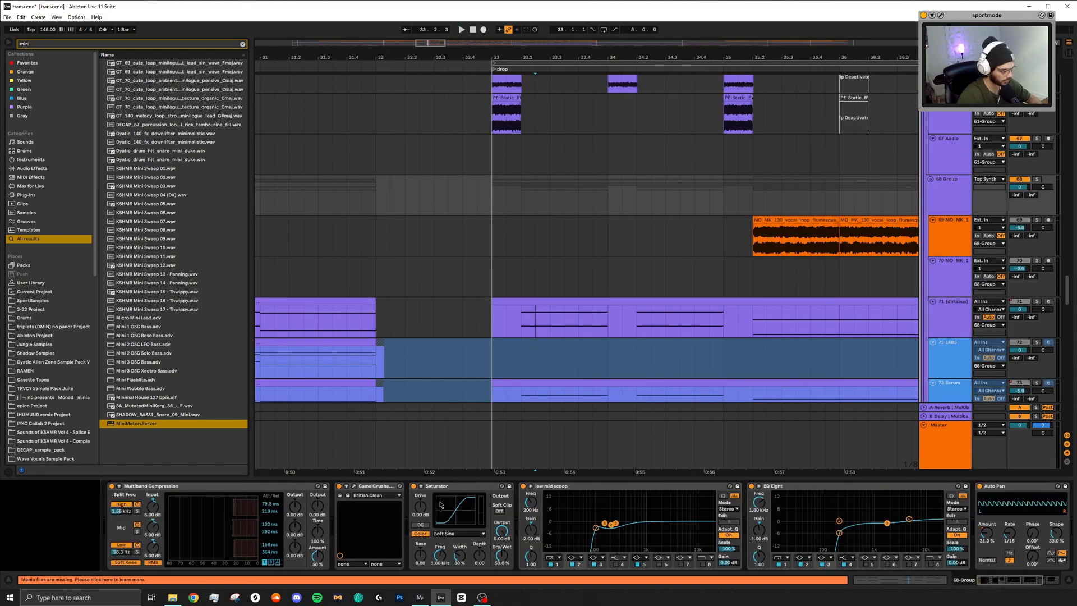
scroll(434, 515, "right", 3)
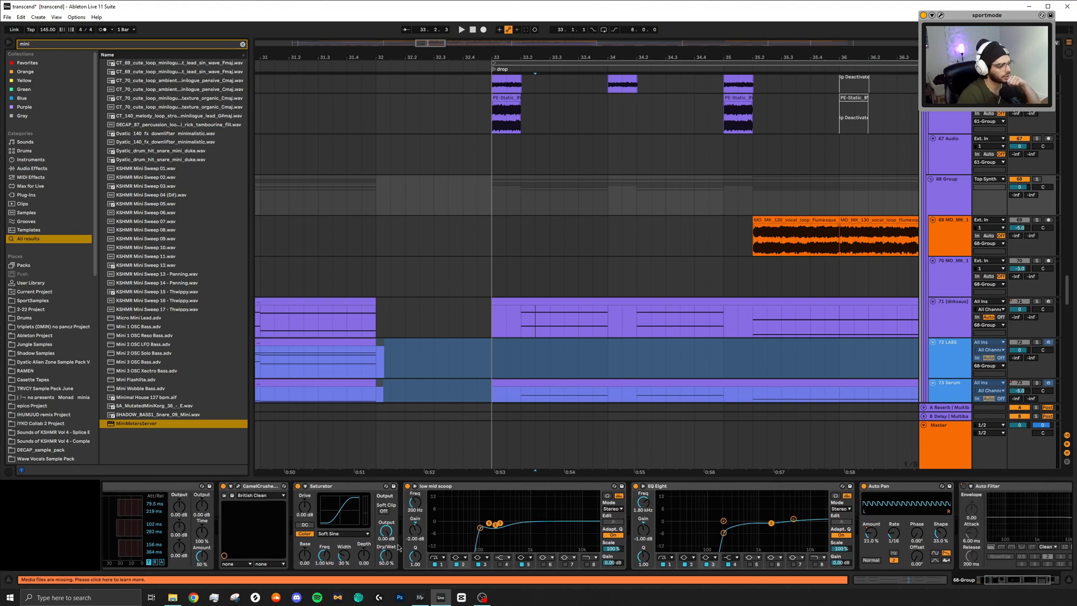
scroll(400, 561, "right", 2)
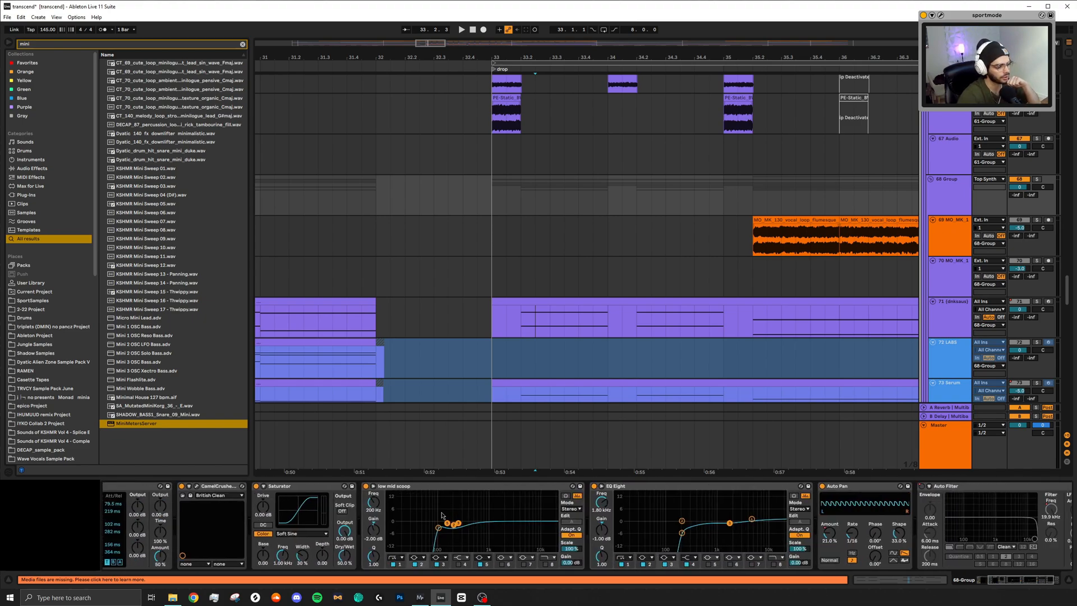
scroll(677, 510, "right", 3)
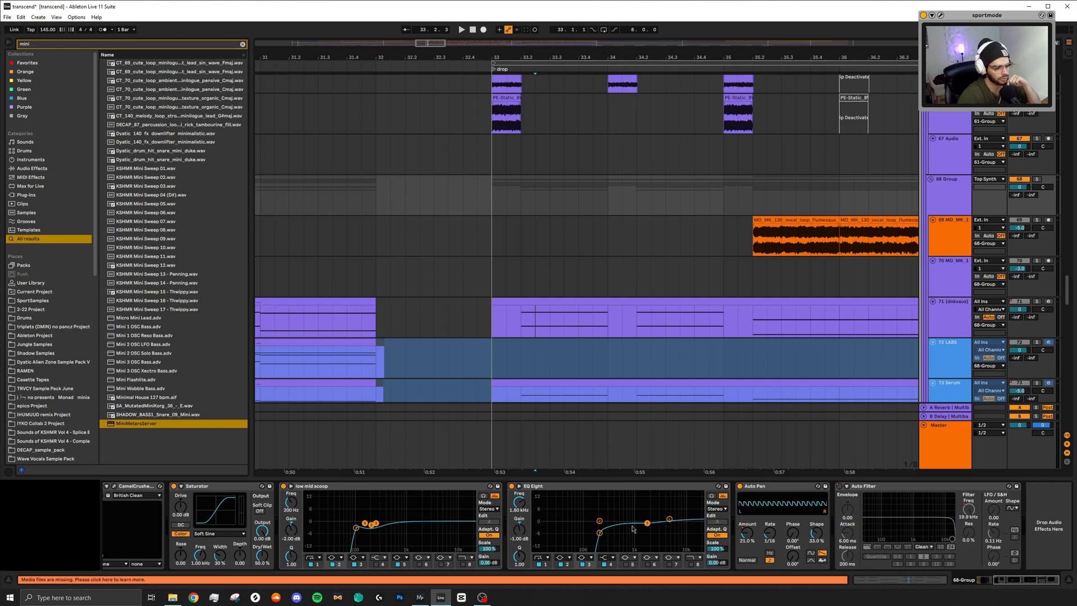
scroll(777, 426, "down", 2)
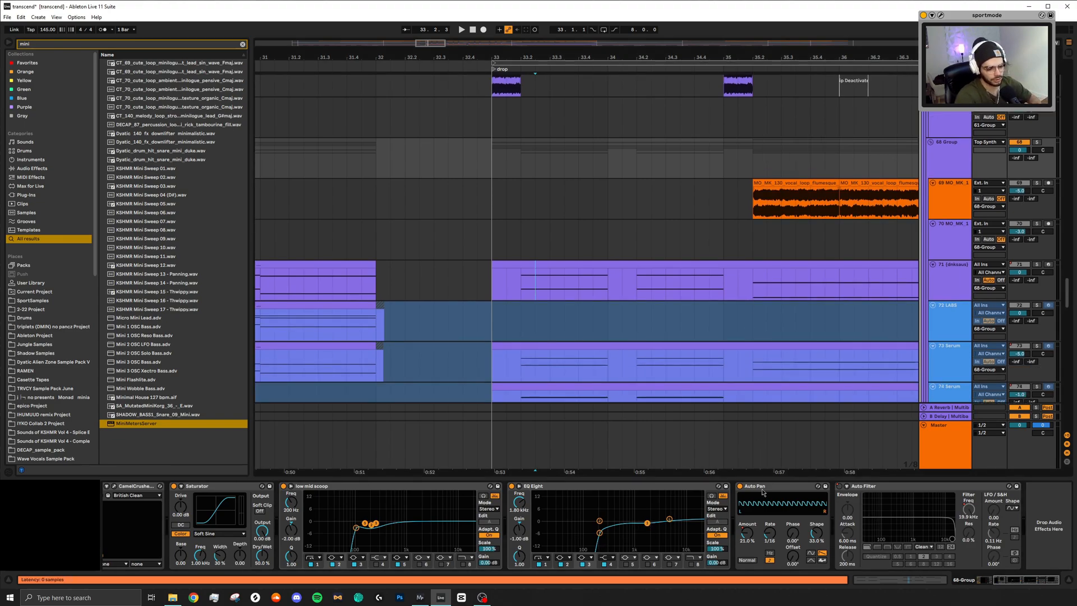
scroll(733, 260, "up", 3)
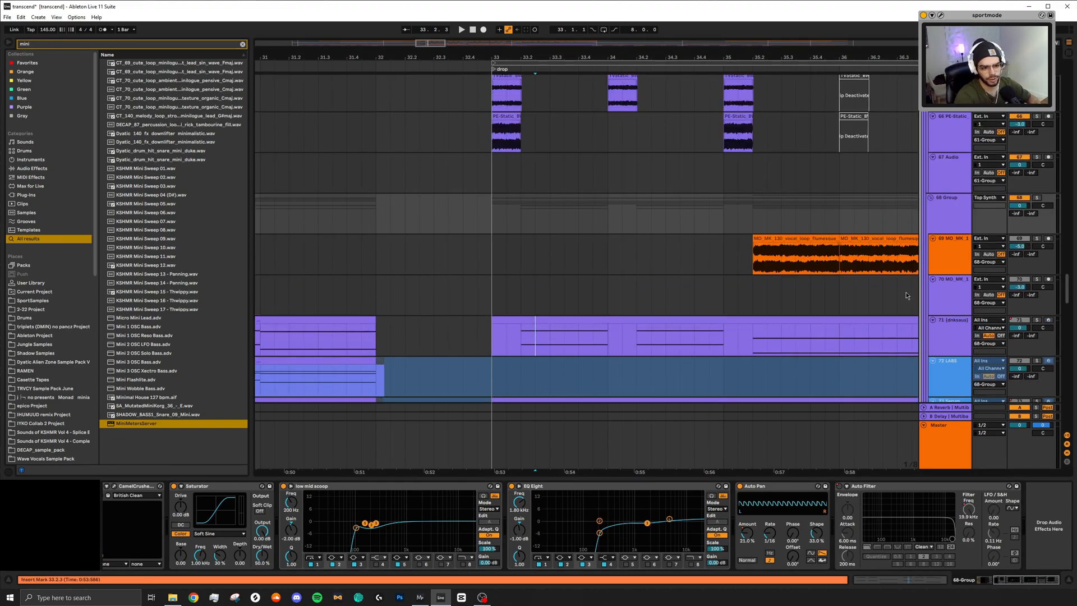
Solo track 71 (Analog Feels) in the 68 Group and play it from bar 33.2.
scroll(733, 259, "down", 4)
left_click(503, 247)
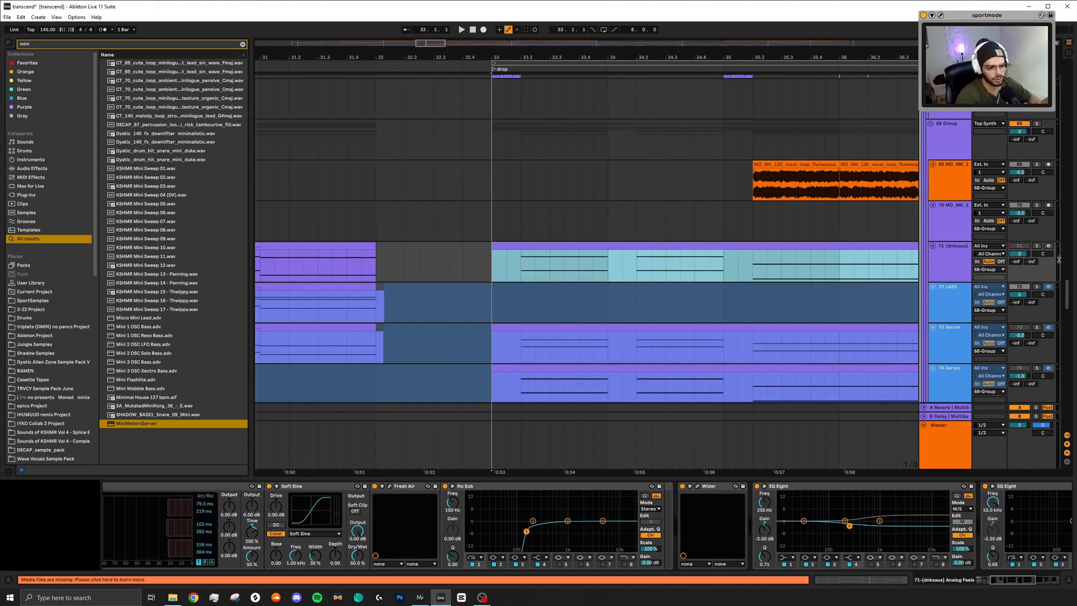
left_click(1037, 246)
left_click(522, 271)
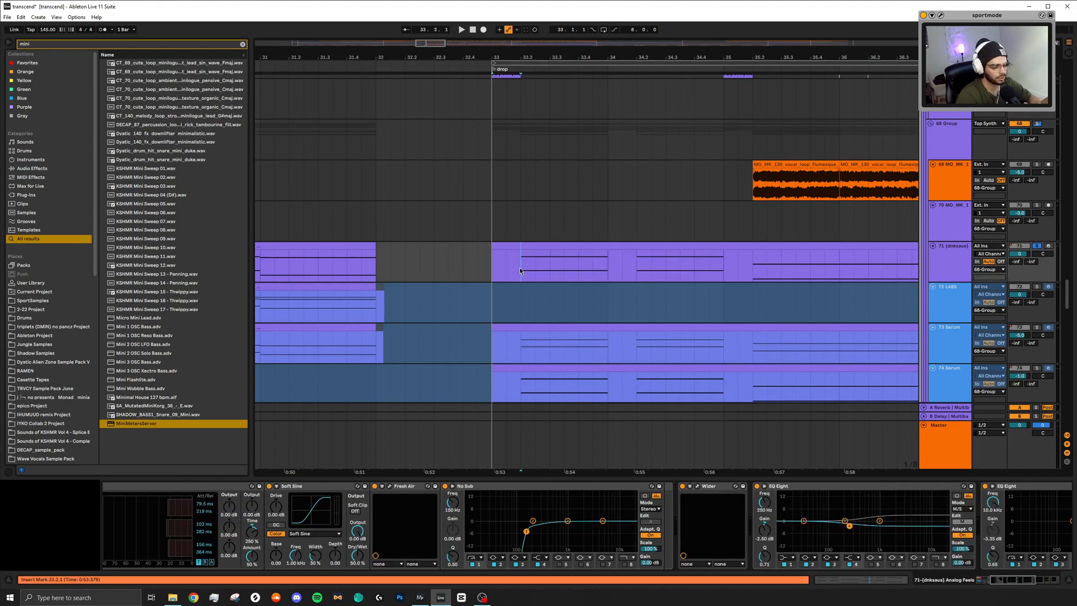
key("space")
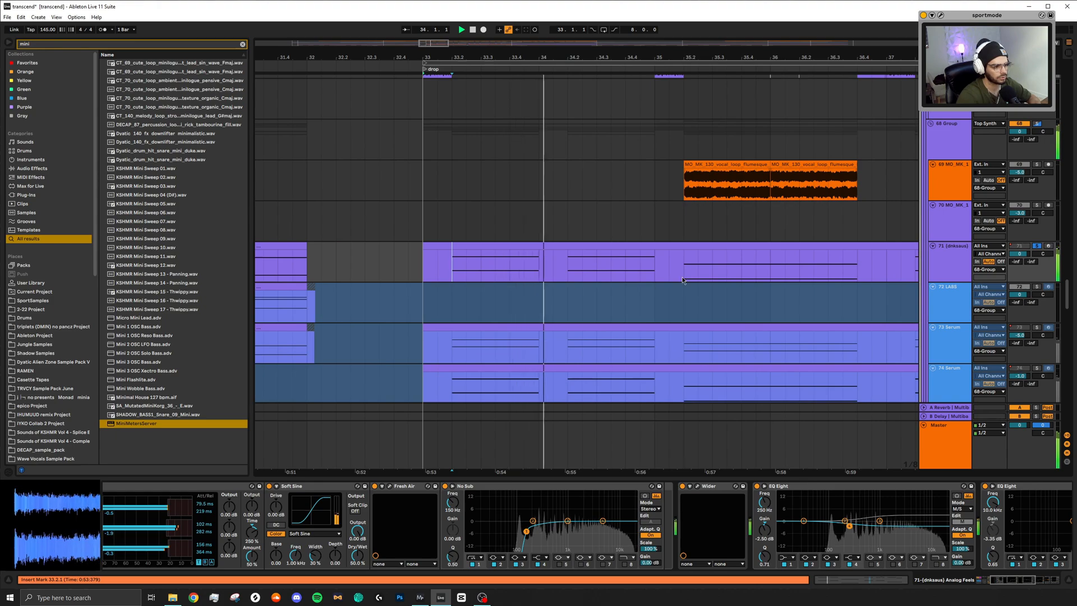
scroll(683, 277, "down", 4)
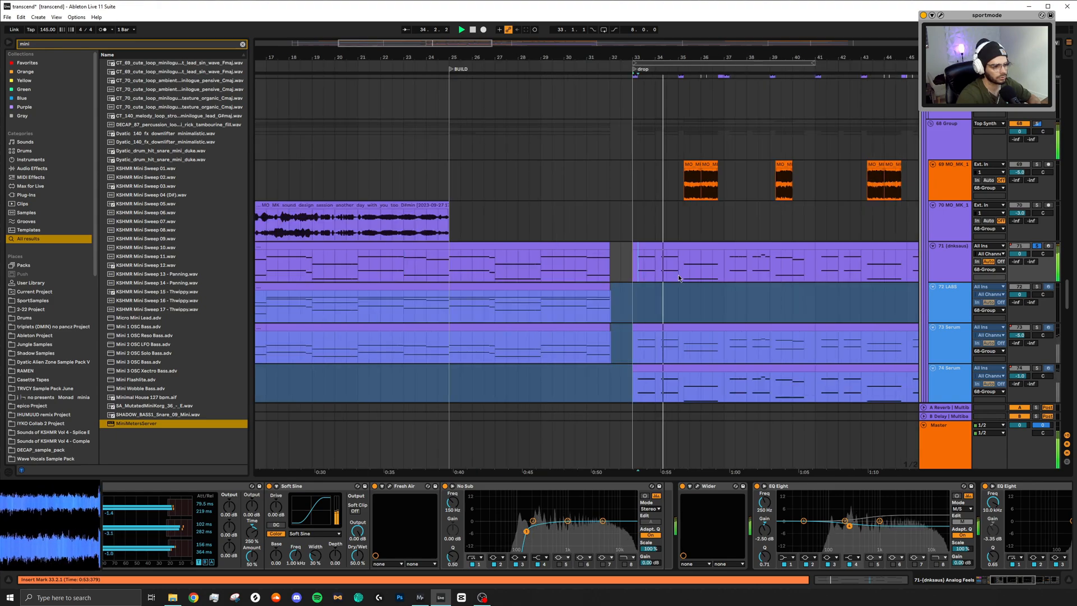
left_click(704, 246)
key("space")
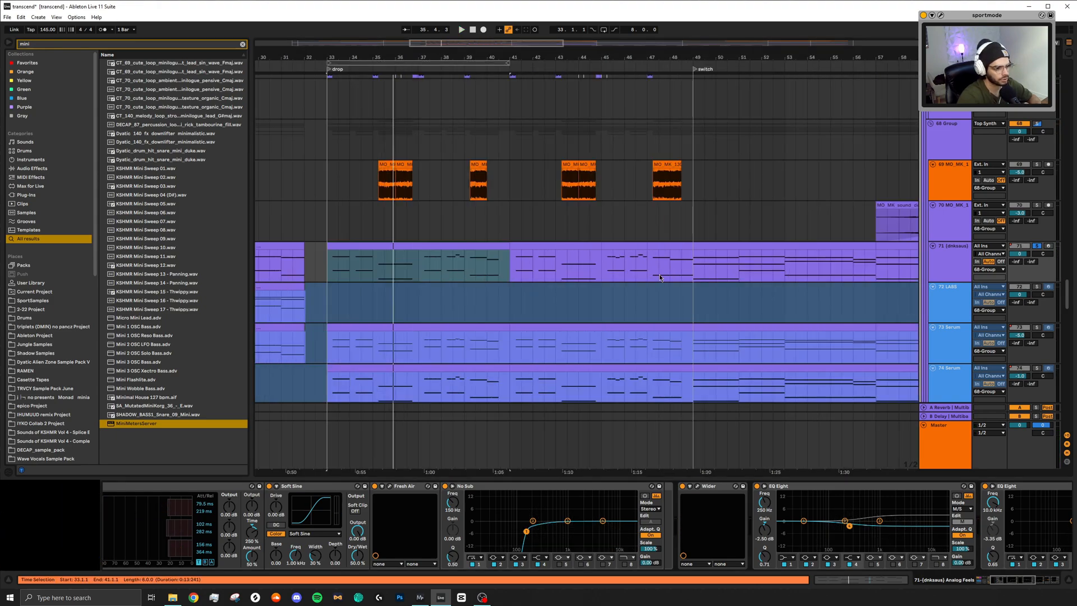
Play soloed track 71 from the switch at bar 49 and view its clips across the whole arrangement.
left_click(687, 273)
scroll(687, 273, "right", 3)
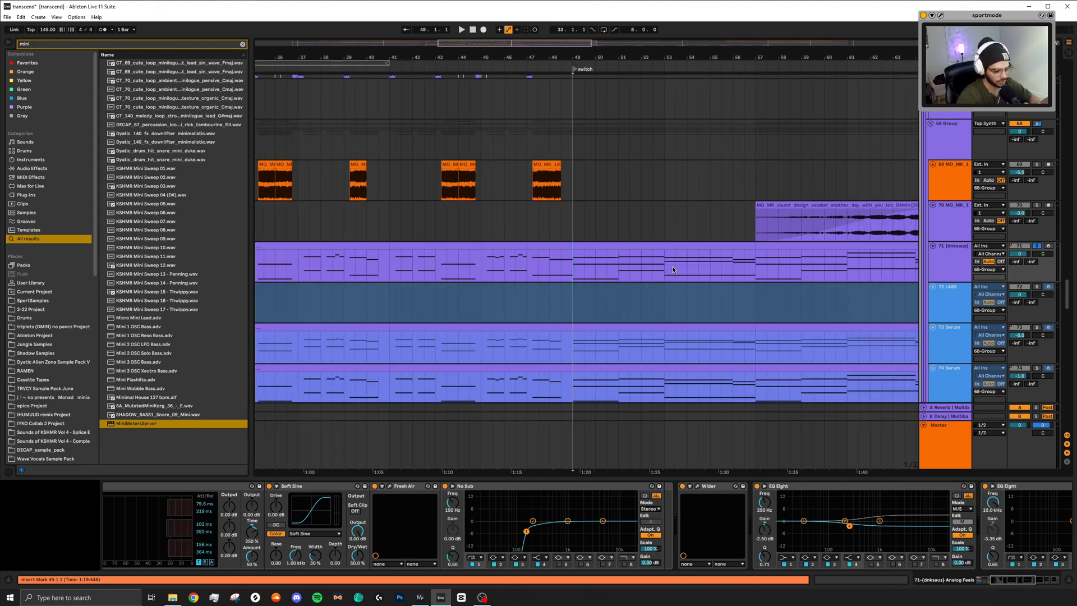
key("space")
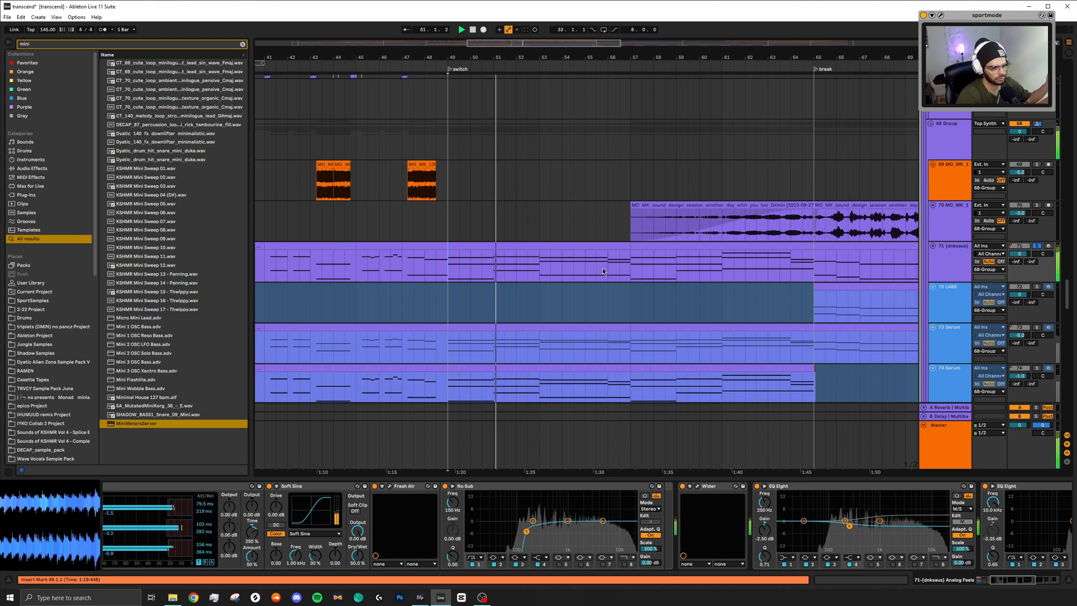
key("w")
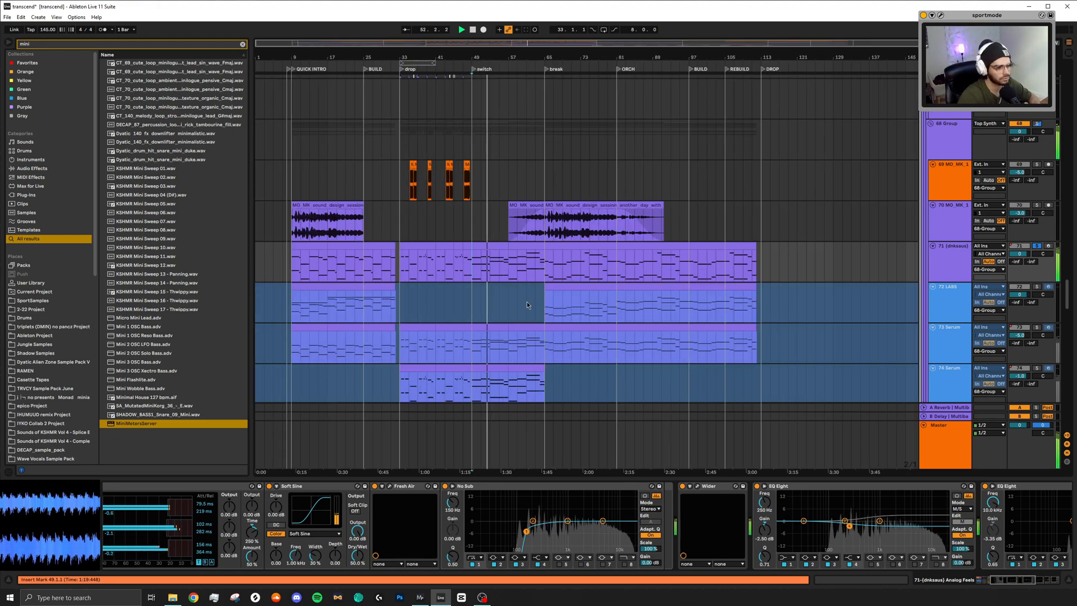
key("plus")
key("plus")
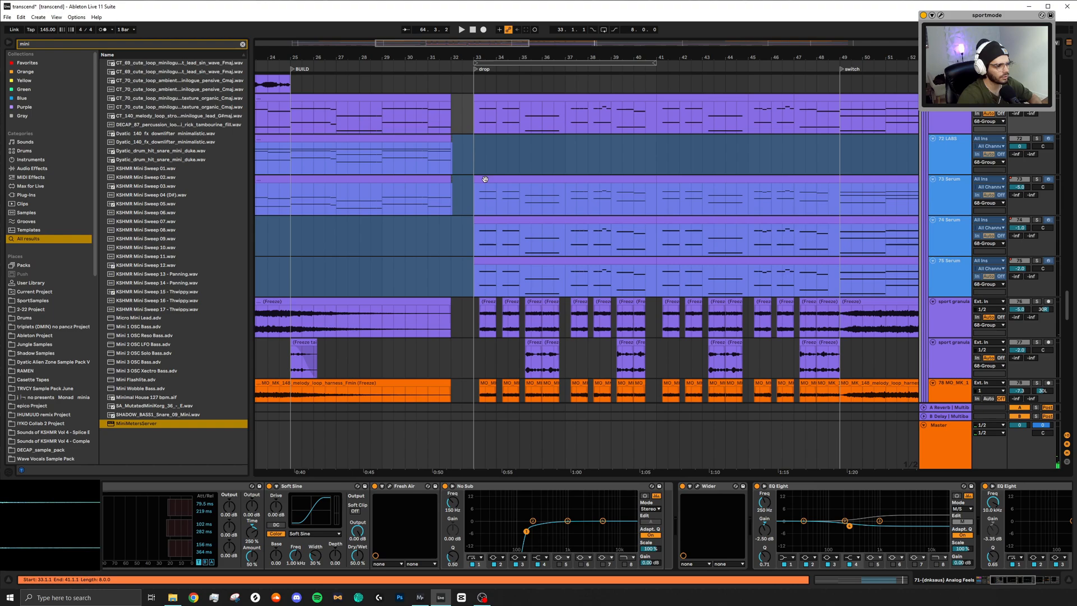
Audition the 73 Serum and 74 Serum tracks in turn by soloing and playing their clips from the drop at bar 33.
left_click(485, 179)
left_click(1035, 182)
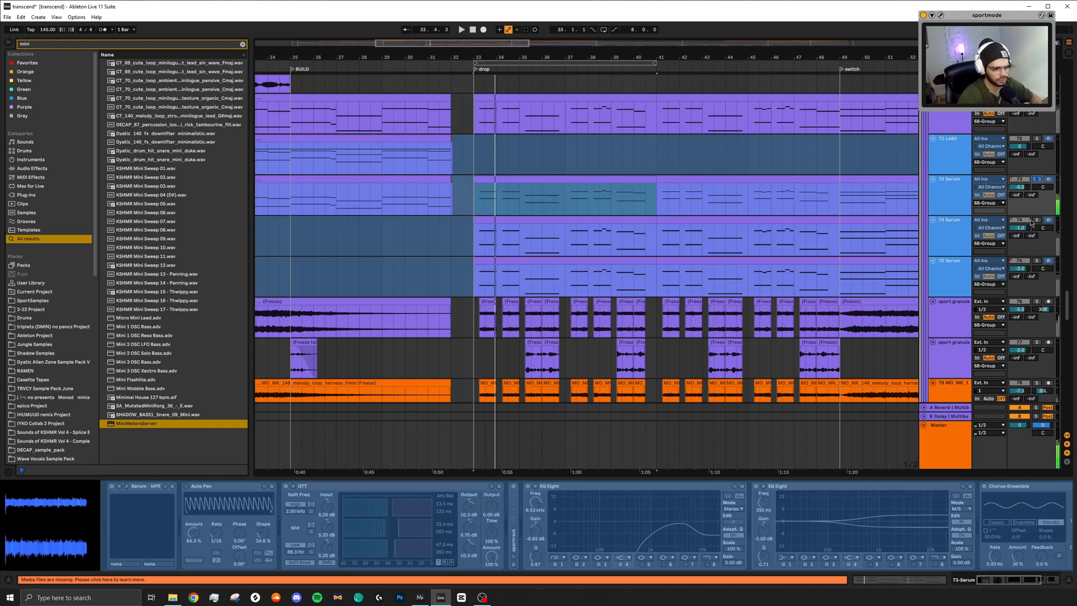
left_click(510, 217)
scroll(1039, 209, "down", 3)
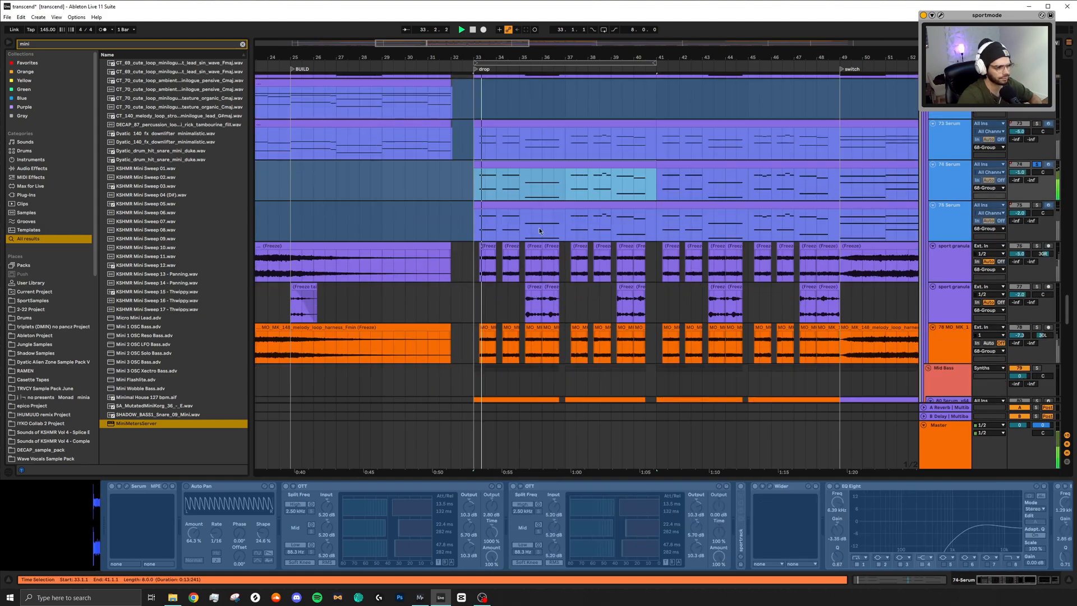
Solo the 75 Serum track, play it from the drop and show its Auto Pan, OTT, EQ Eight and Chorus-Ensemble chain.
left_click(1038, 206)
left_click(517, 208)
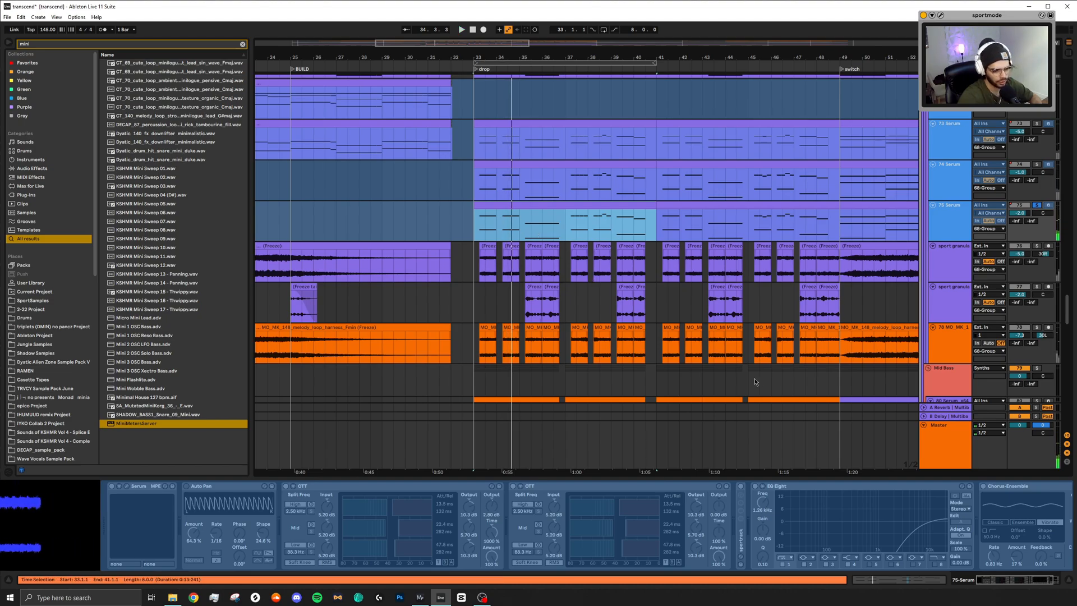
scroll(897, 521, "down", 2)
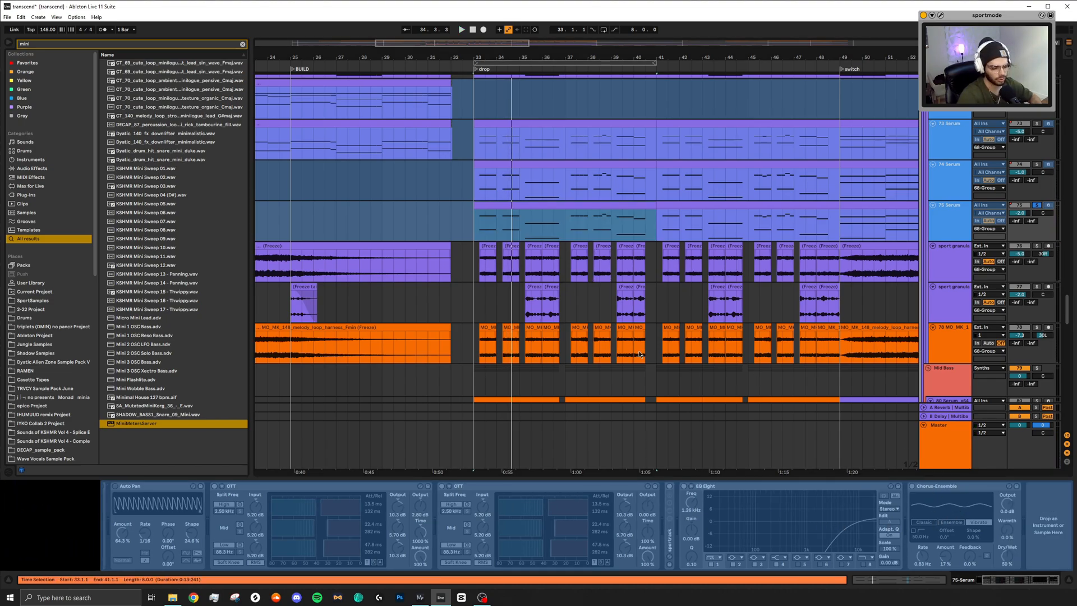
scroll(487, 230, "down", 1)
Solo the upper sport granulator pad track and play its frozen clips from bar 33.2.
left_click(482, 212)
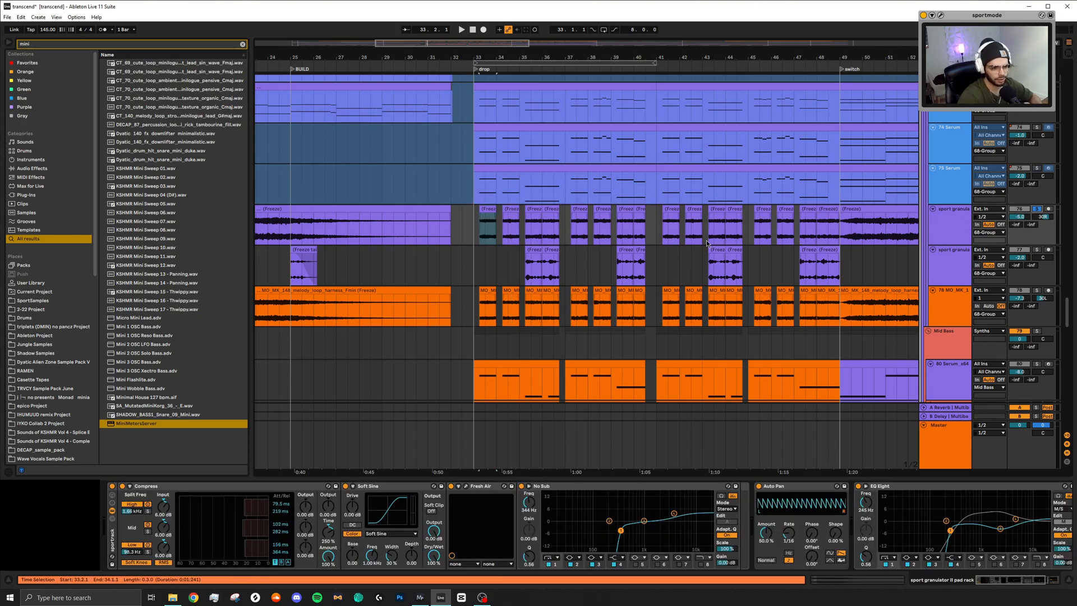
scroll(432, 258, "up", 4)
key("space")
scroll(616, 284, "right", 4)
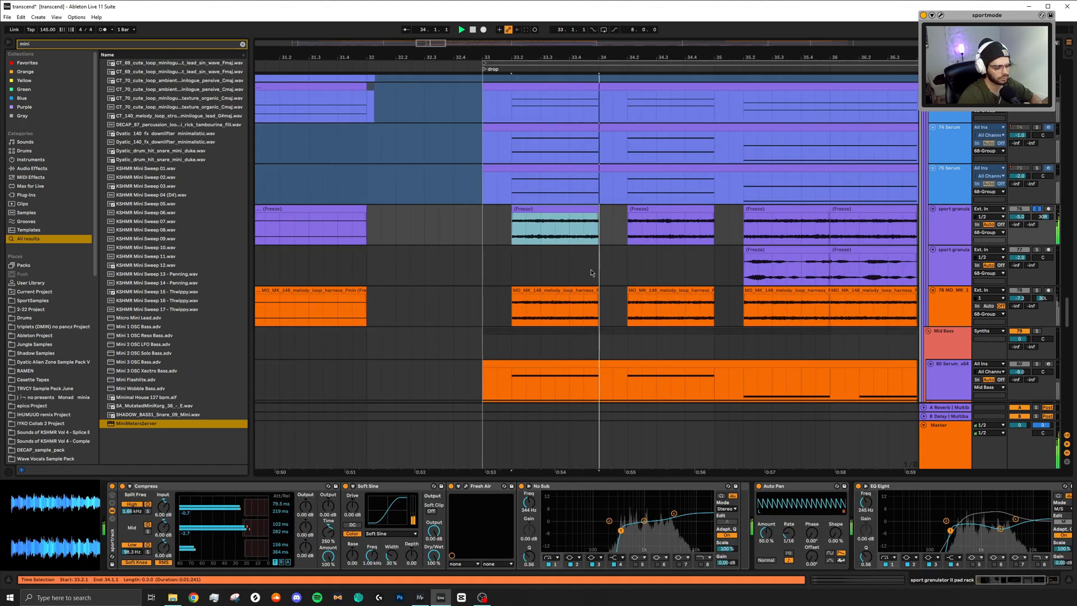
scroll(590, 274, "down", 4)
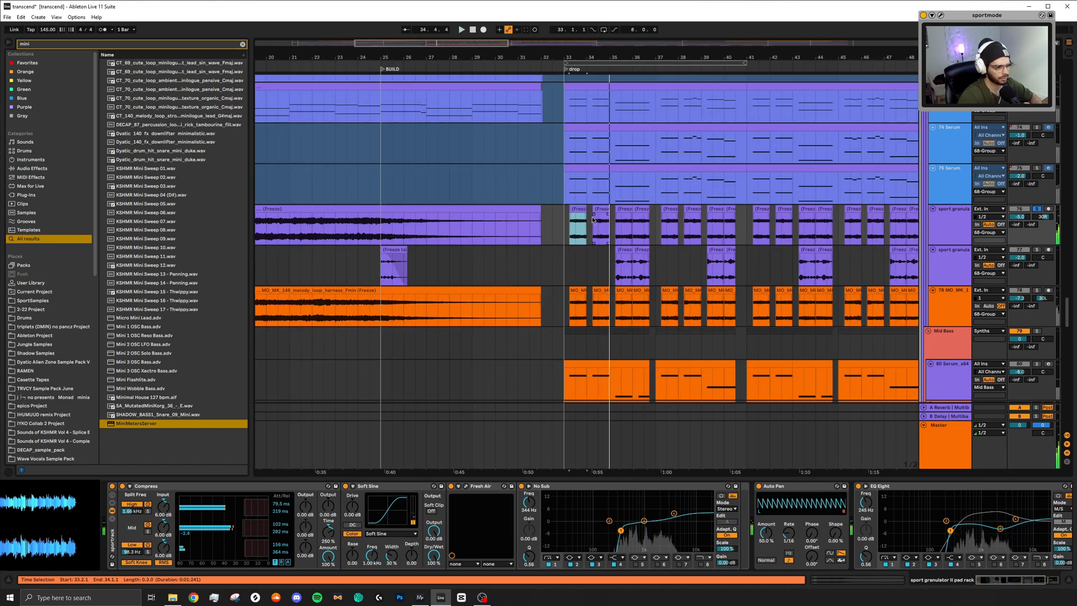
Solo the lower sport granulator pad track and play its frozen clip from bar 35.2.
scroll(593, 220, "down", 3)
left_click(623, 212)
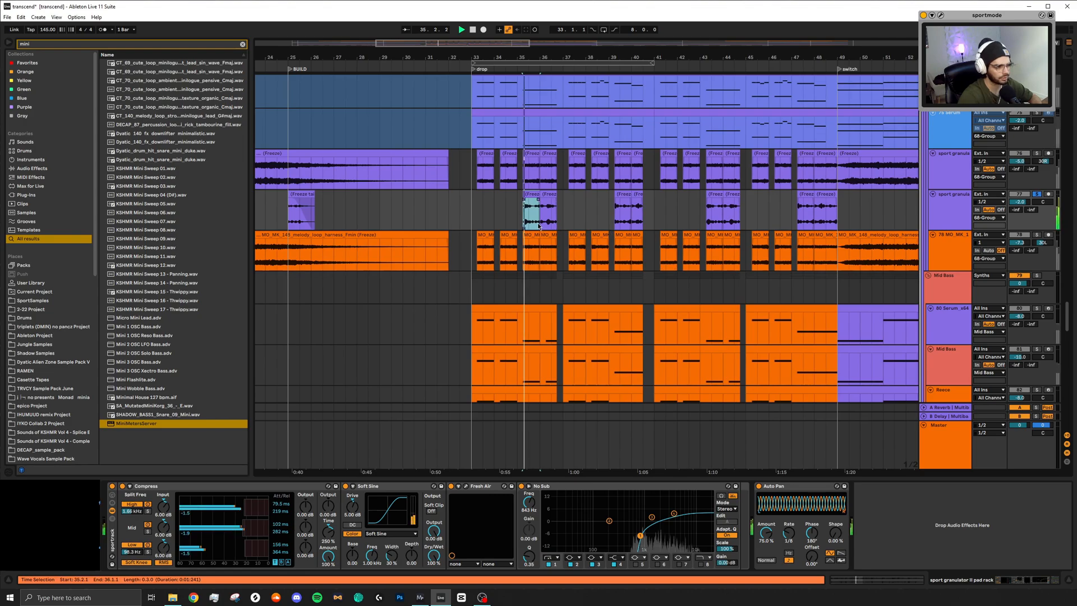
scroll(540, 226, "up", 5)
scroll(574, 219, "down", 5)
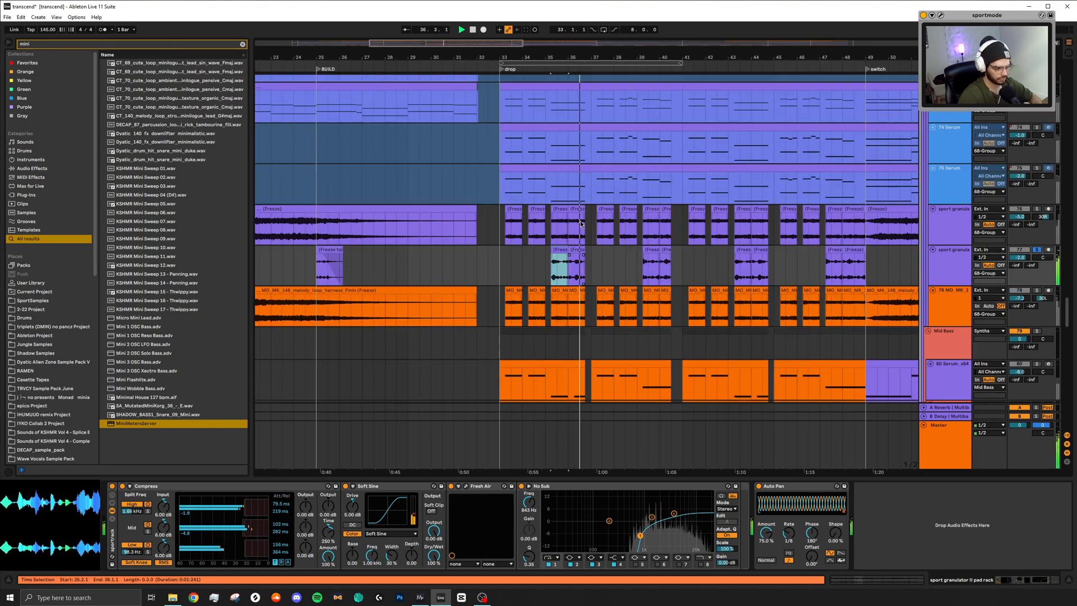
scroll(572, 241, "up", 1)
left_click(561, 251)
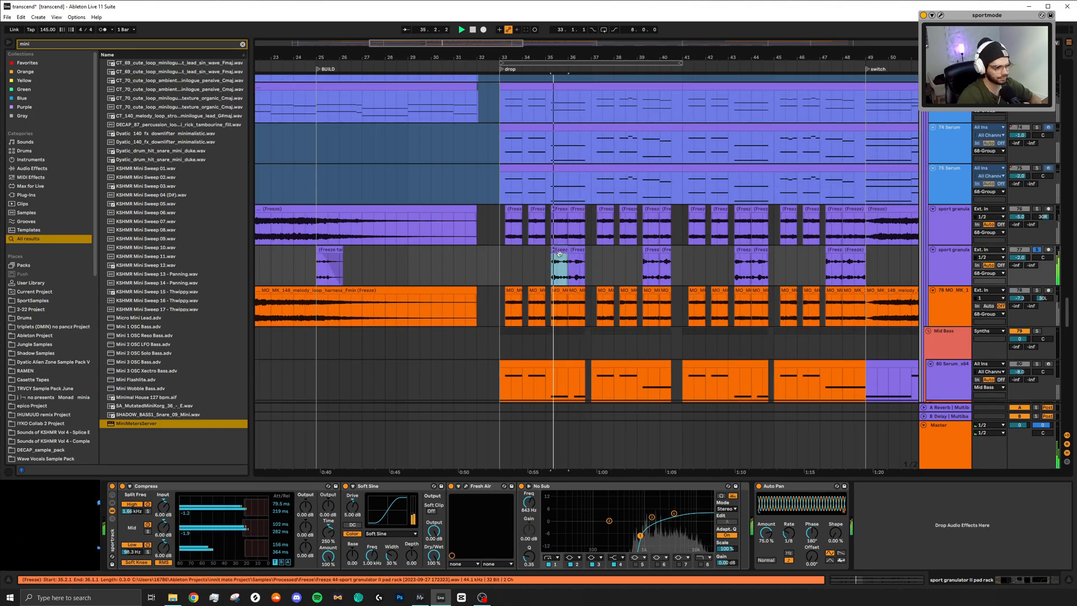
scroll(561, 244, "up", 3)
Solo track 78, the MO_MK melody loop, and play its frozen clips from bar 33.2.
scroll(560, 244, "down", 5)
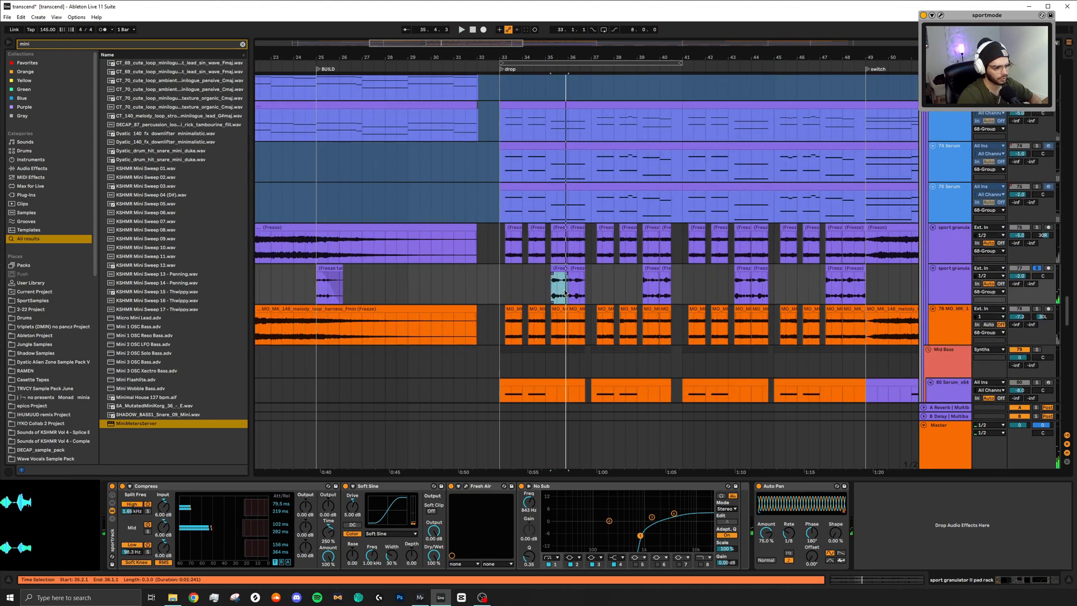
scroll(566, 293, "down", 4)
scroll(675, 321, "right", 2)
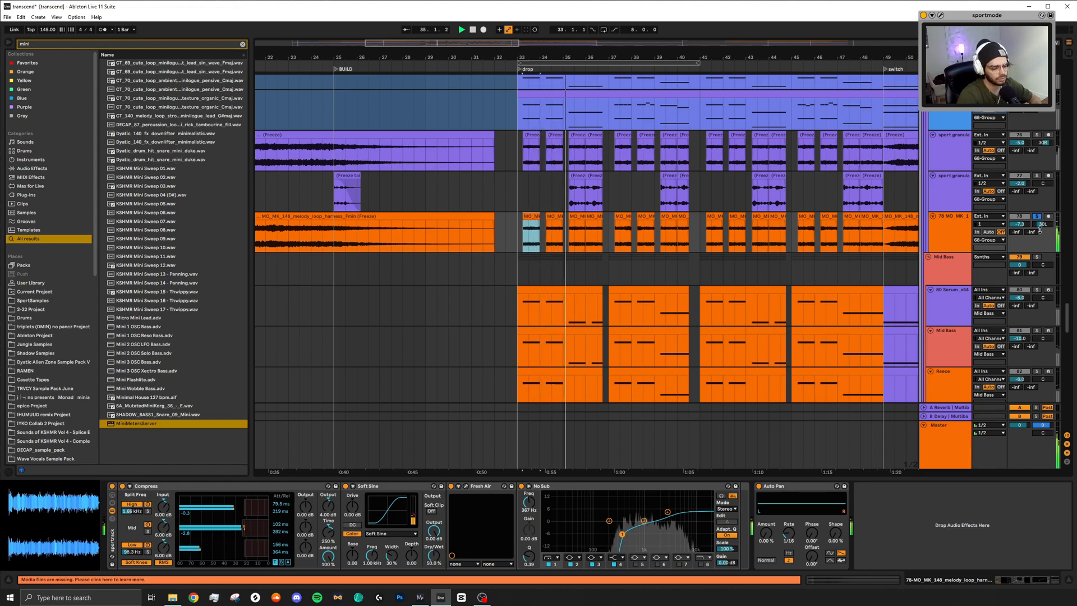
Solo the whole 68 Group and play its combined synth layers from the drop at bar 33.
scroll(1041, 204, "up", 4)
scroll(1041, 204, "up", 10)
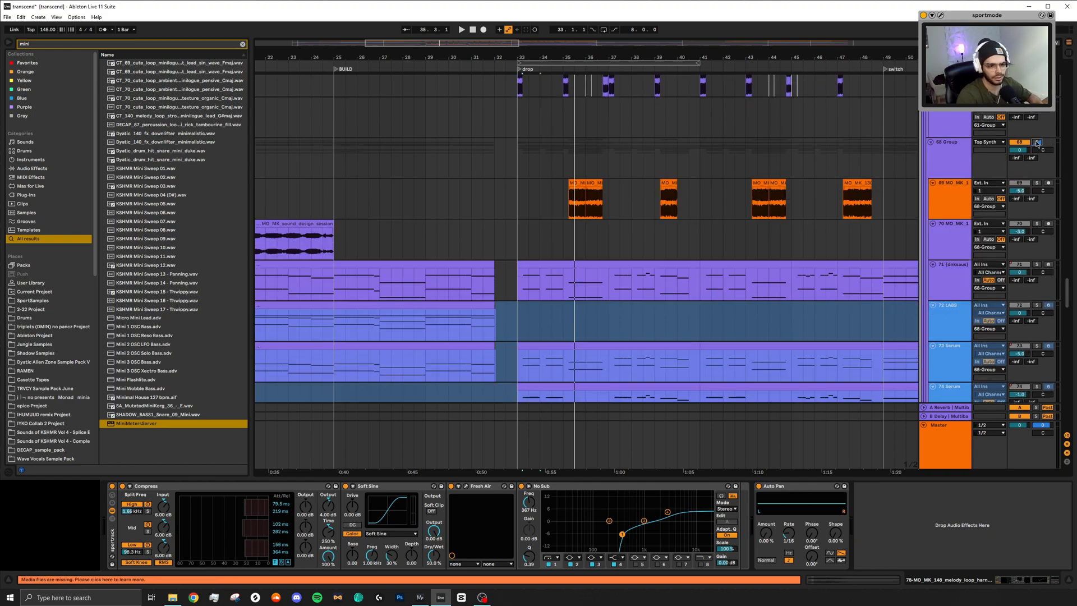
scroll(796, 197, "down", 4)
scroll(786, 205, "down", 6)
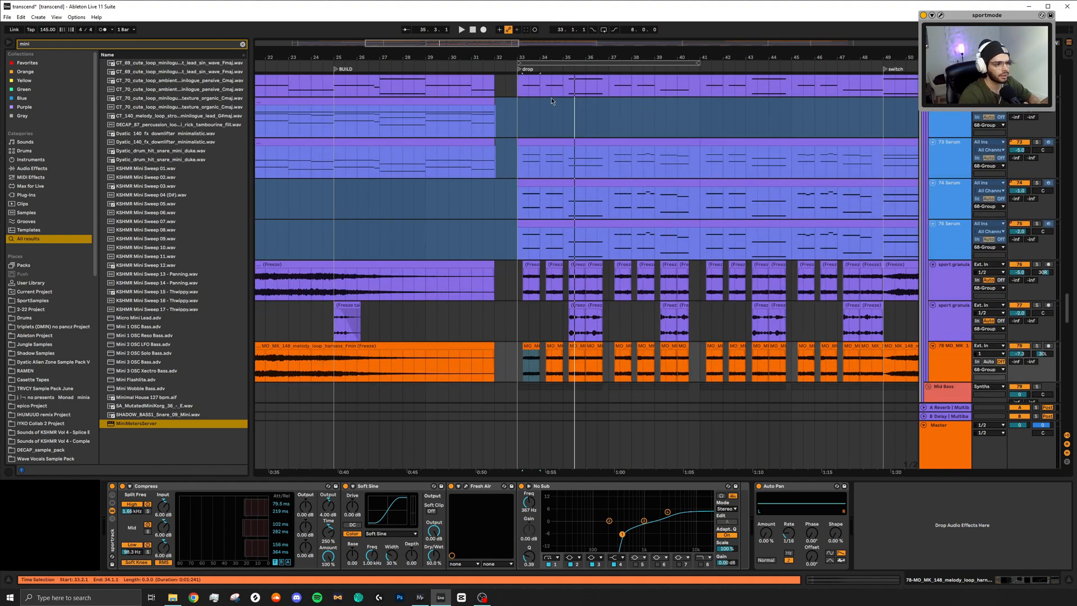
scroll(539, 115, "up", 3)
left_click(518, 131)
key("space")
scroll(544, 140, "left", 2)
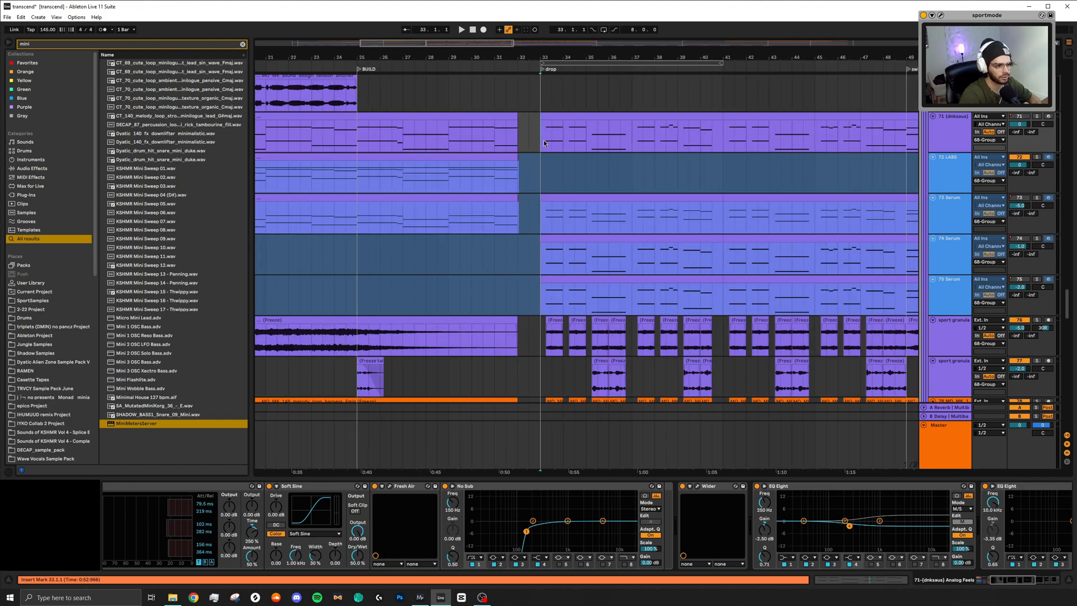
scroll(570, 169, "down", 3)
scroll(648, 194, "down", 3)
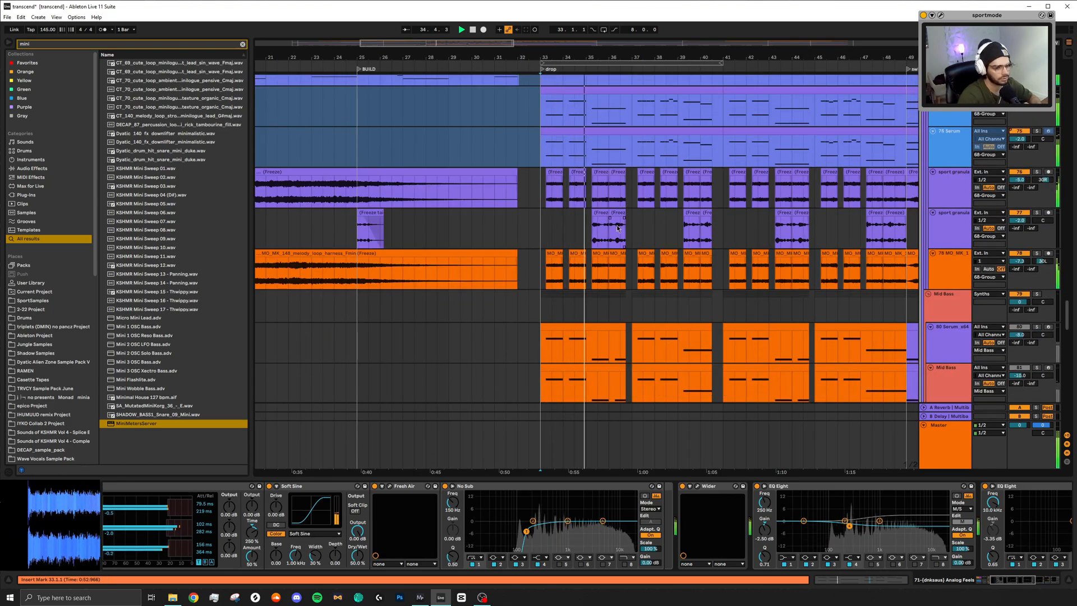
Solo the Mid Bass group, play it from the drop and look over the Reece and Sub tracks below.
scroll(1017, 183, "down", 6)
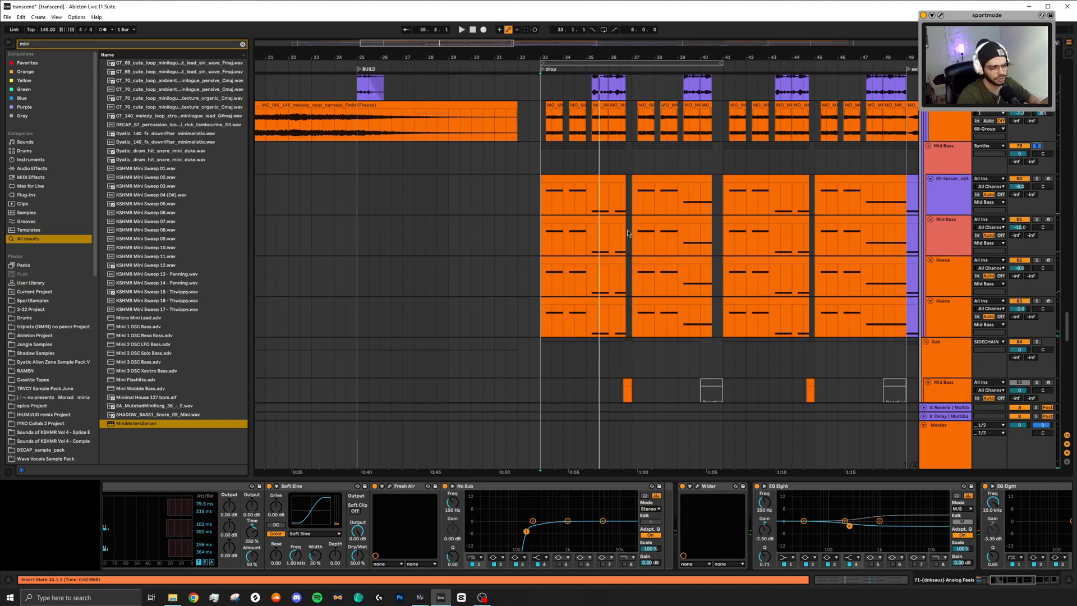
key("space")
scroll(584, 342, "down", 4)
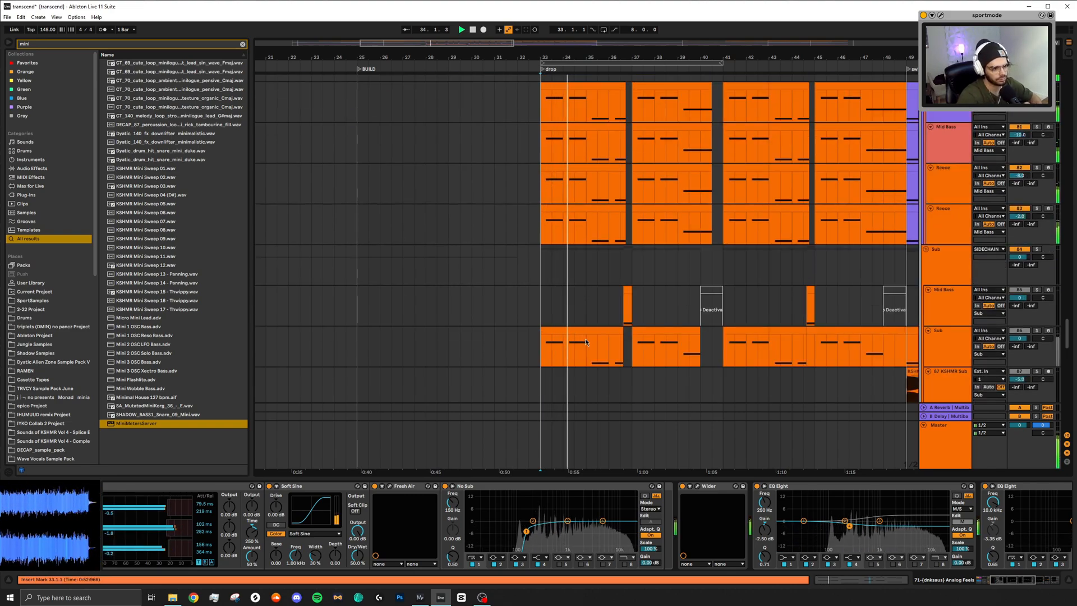
scroll(584, 338, "down", 4)
key("space")
Open SPAN on the Master track and examine the soloed synths' spectrum while replaying the drop from bar 33.
left_click(539, 434)
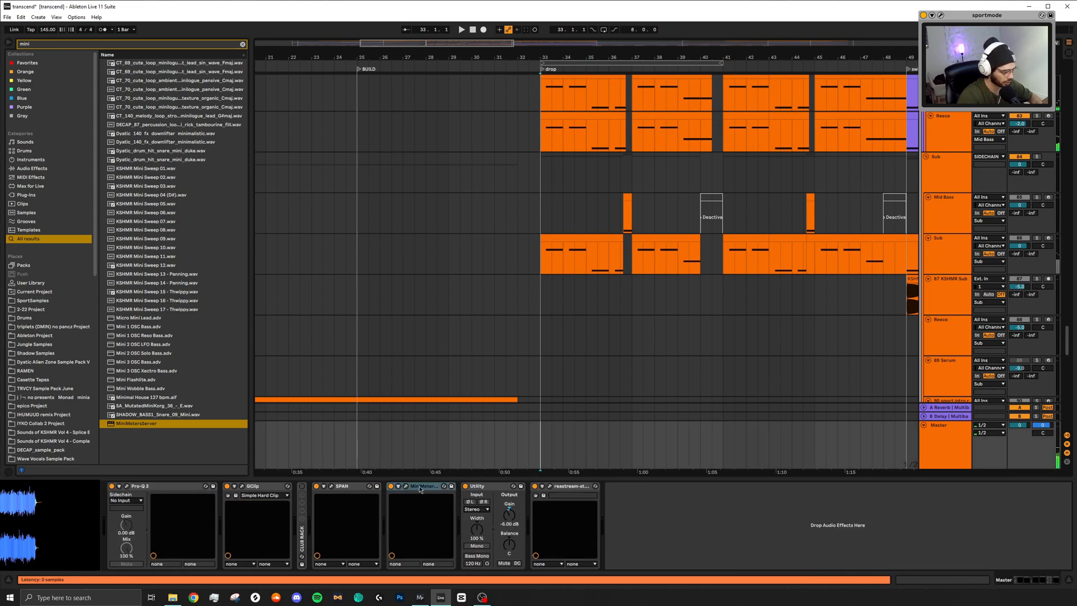
left_click(332, 487)
key("space")
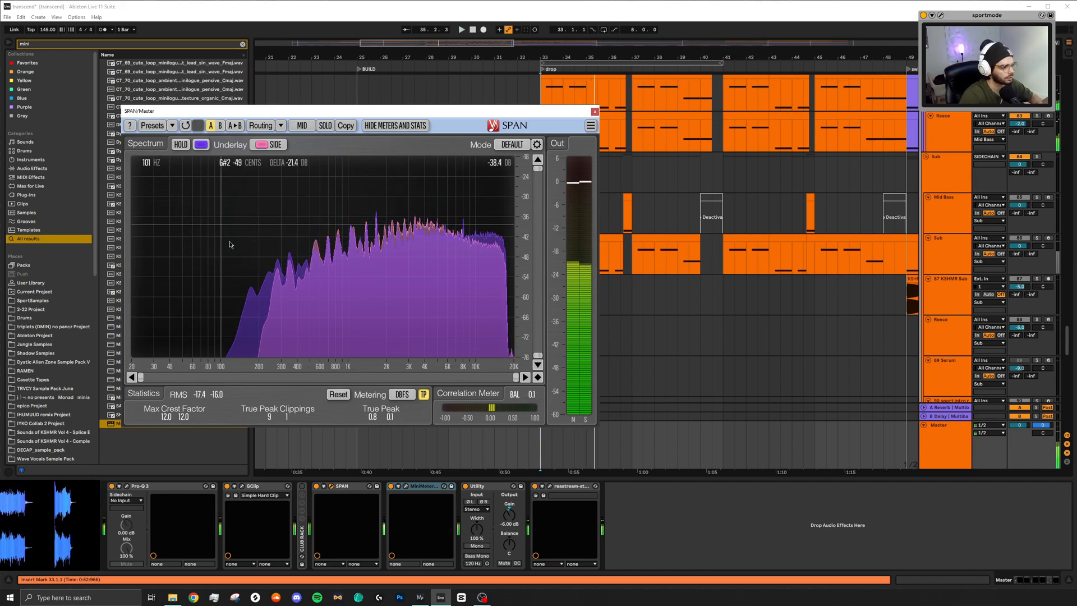
key("space")
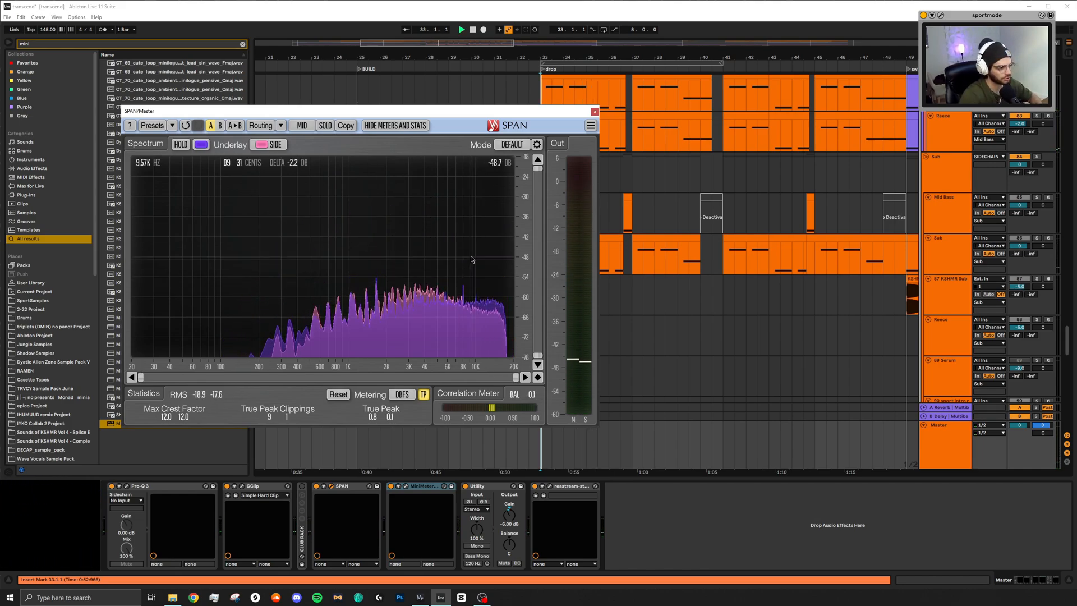
key("space")
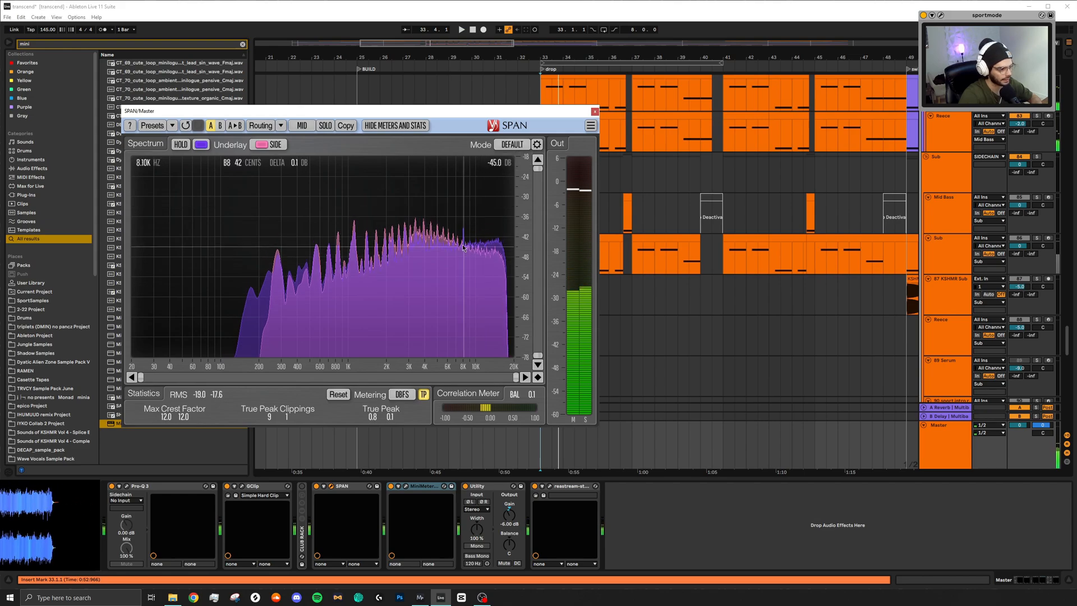
key("space")
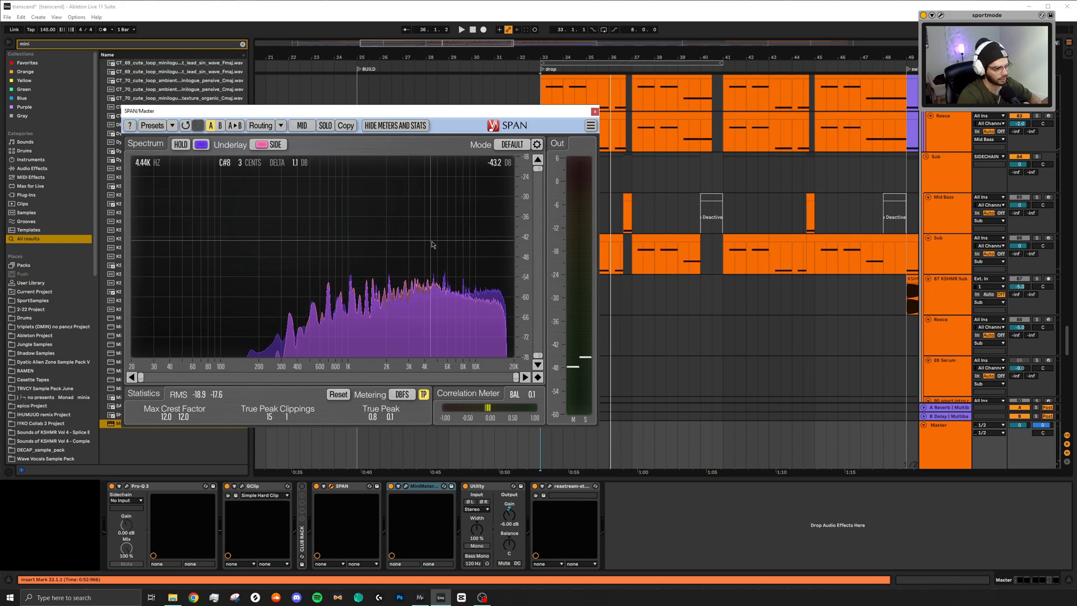
key("space")
left_click(595, 113)
Select the Percs group and show its Chain Shaper, EQ Eight and Auto Filter chain and its percussion tracks.
scroll(568, 298, "up", 15)
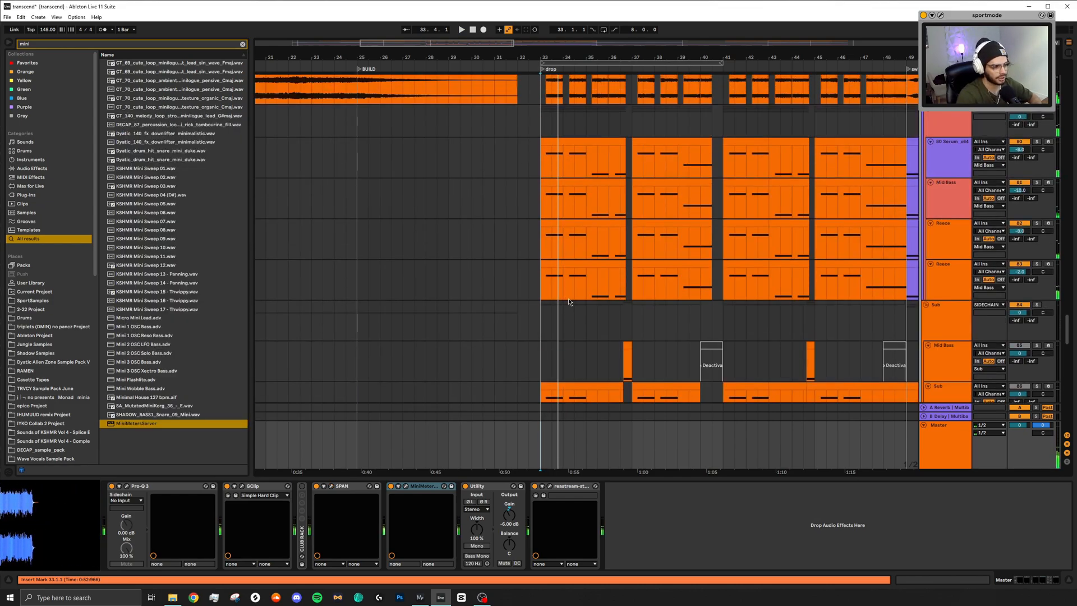
scroll(706, 312, "up", 8)
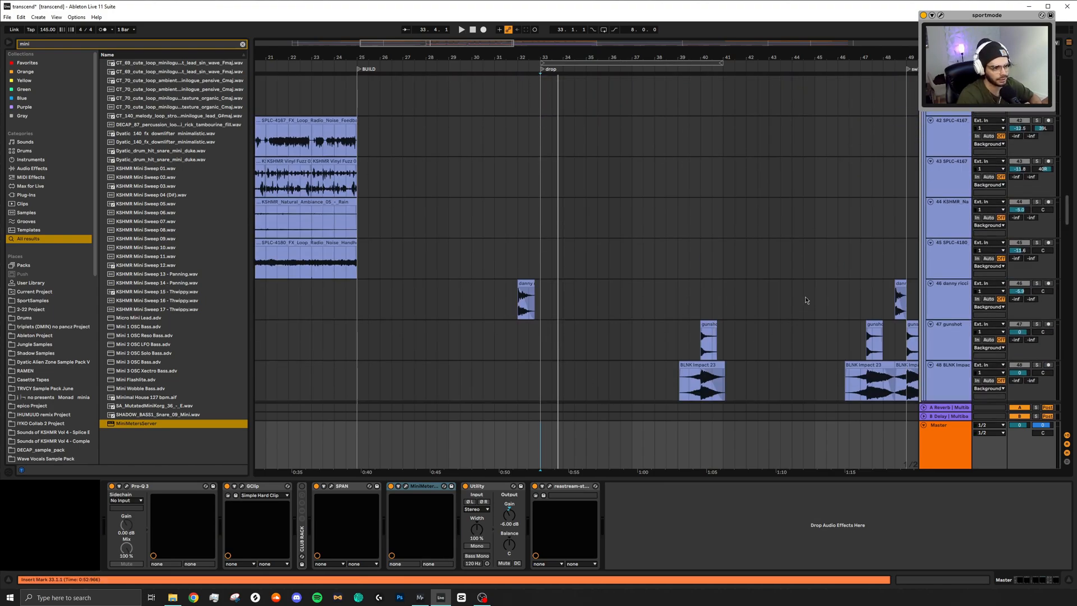
scroll(808, 298, "up", 12)
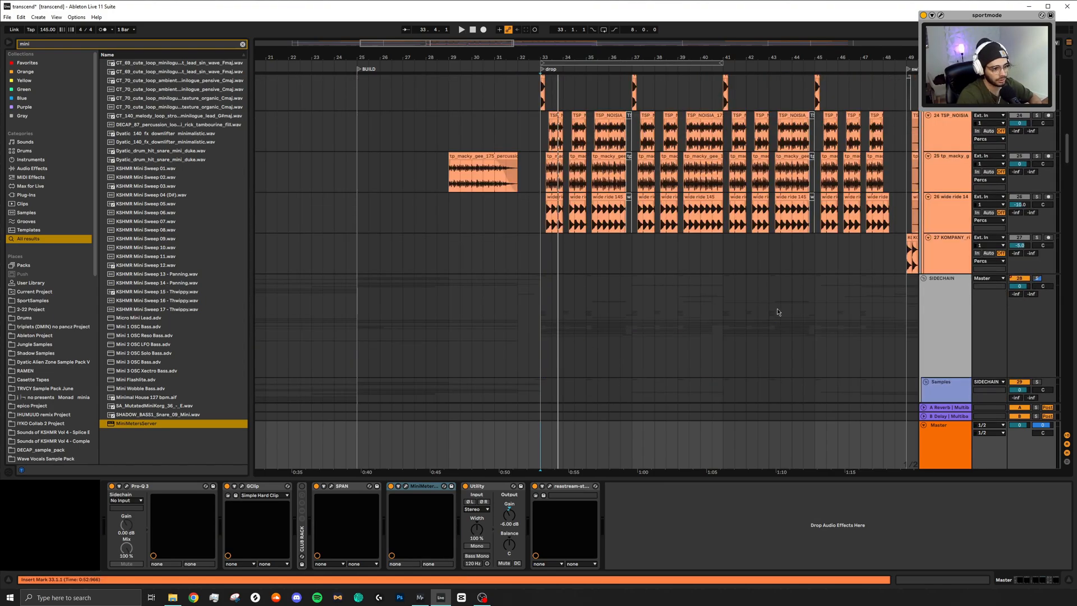
left_click(951, 216)
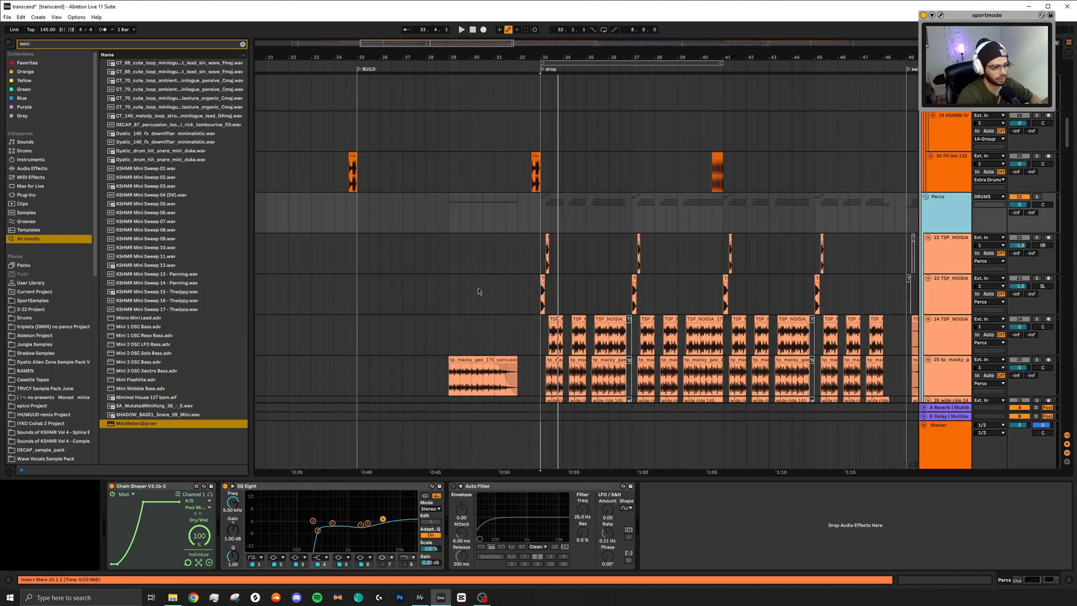
scroll(561, 294, "up", 2)
scroll(641, 298, "down", 7)
scroll(642, 298, "up", 7)
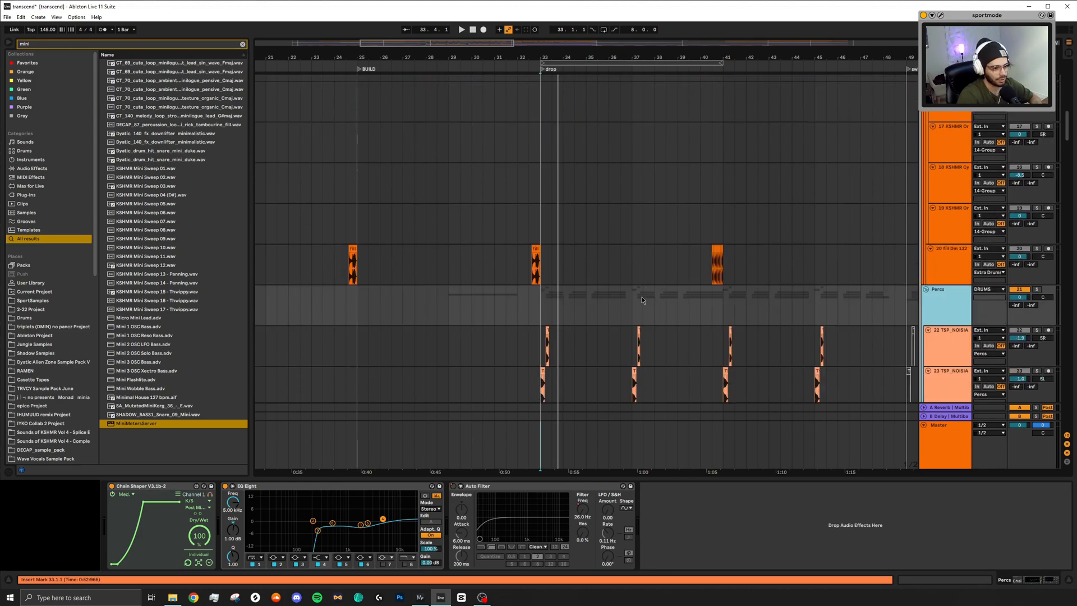
scroll(642, 298, "down", 3)
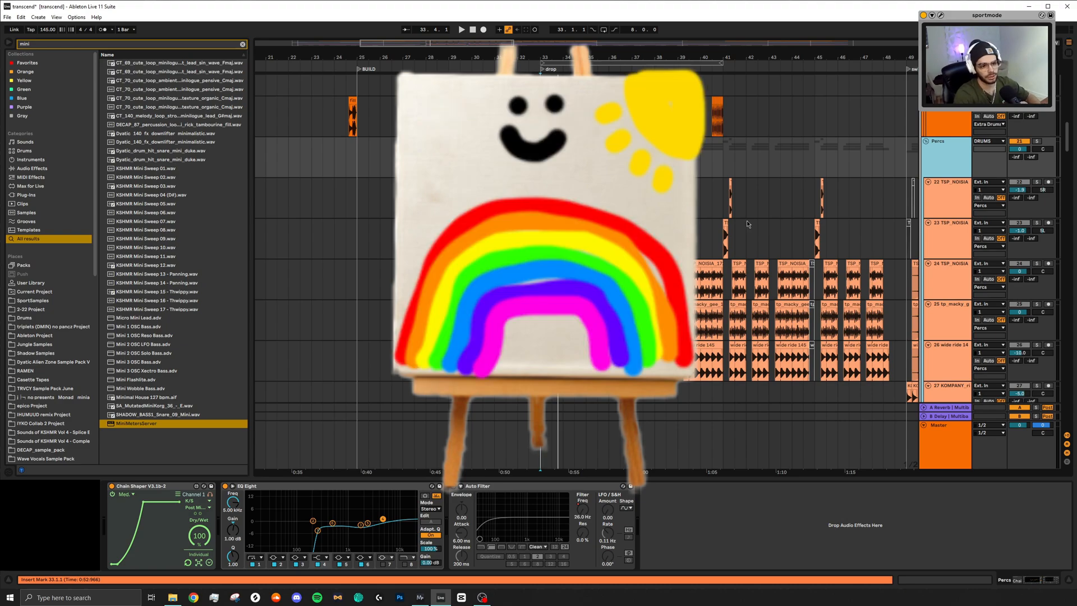
Solo the Percs group, play it from bar 33 and examine its spectrum in SPAN on the Master.
scroll(1031, 157, "up", 5)
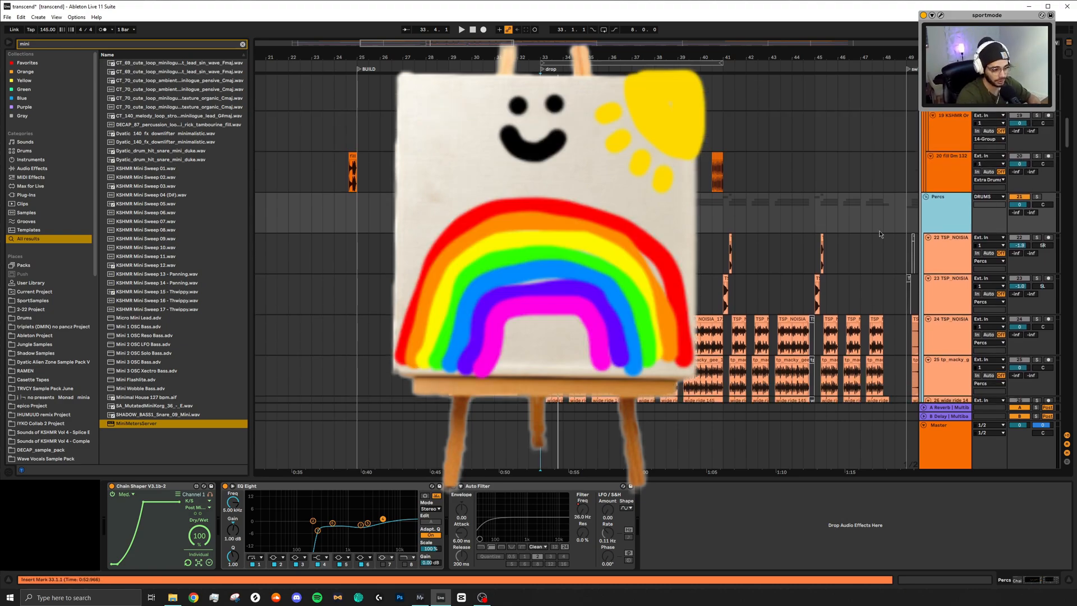
left_click(1036, 289)
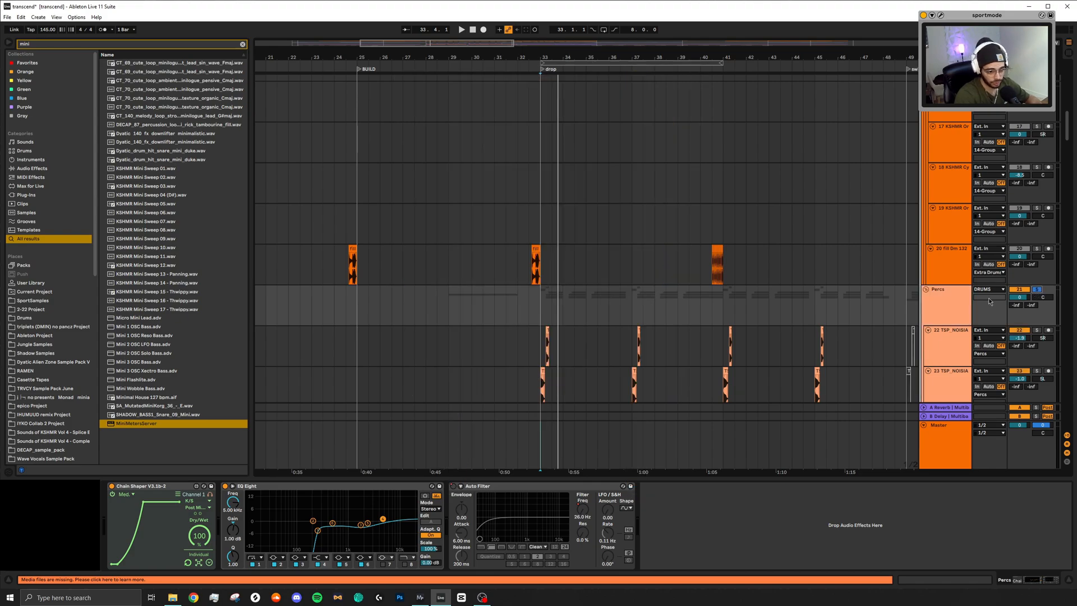
scroll(650, 208, "down", 3)
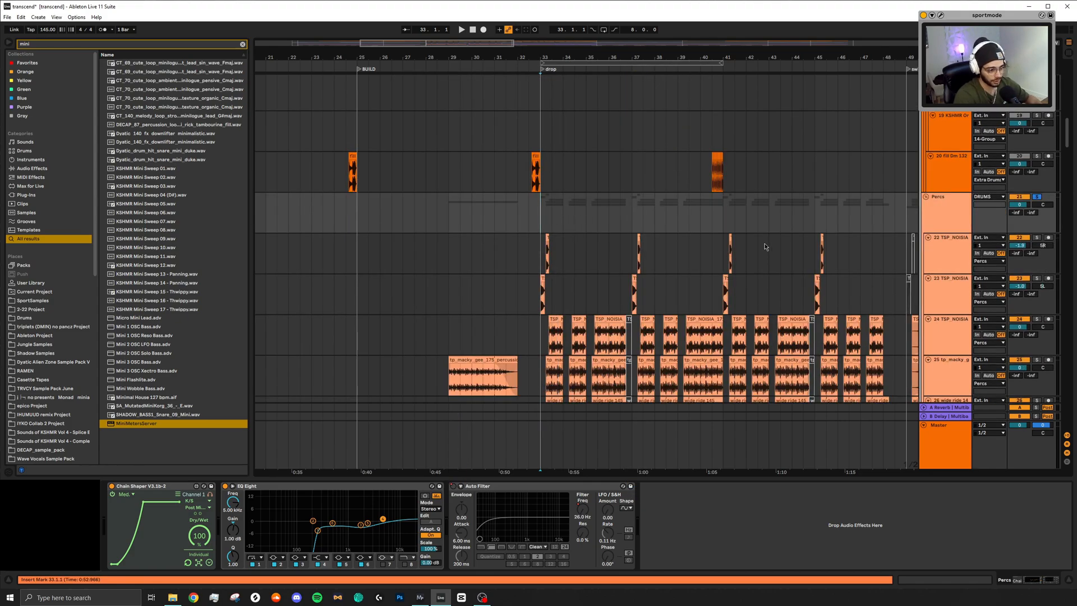
scroll(766, 247, "down", 4)
key("space")
left_click(542, 450)
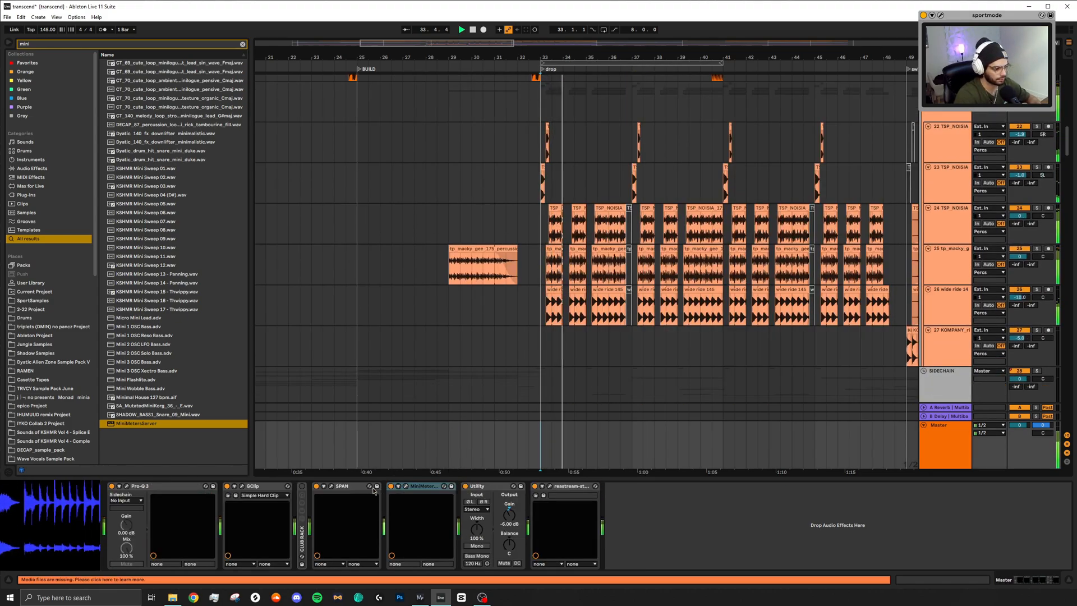
left_click(370, 486)
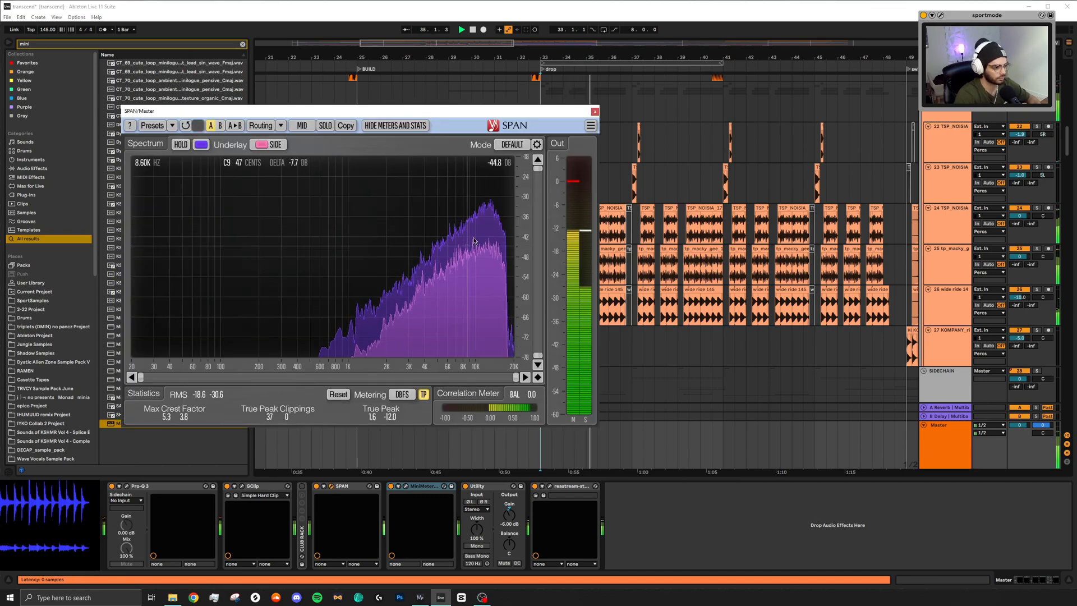
left_click(331, 487)
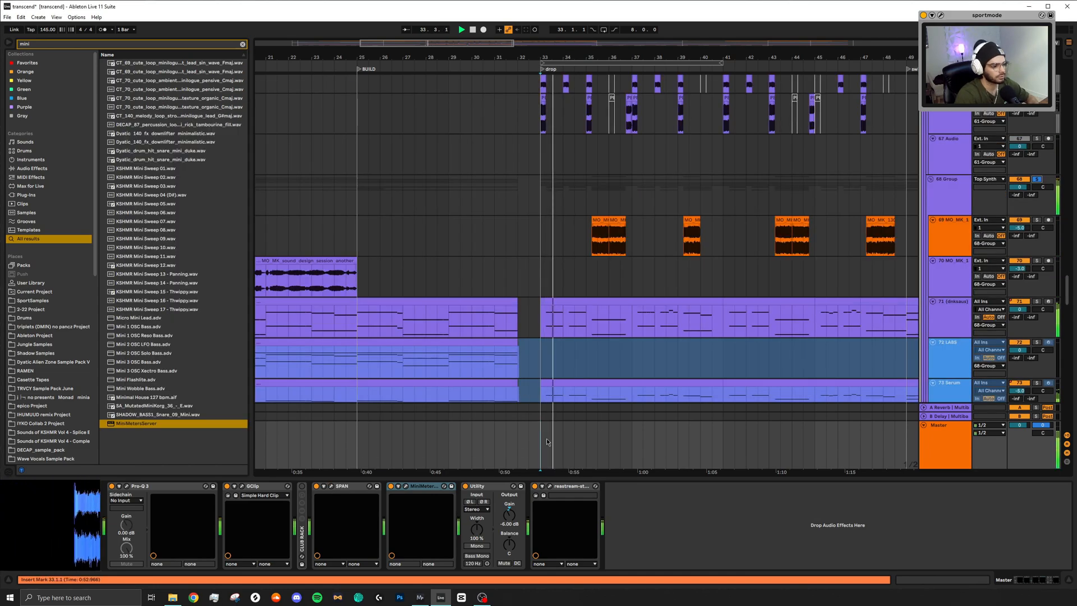
Examine the soloed 68 Group's spectrum in the Master's SPAN for comparison with the percussion.
left_click(332, 488)
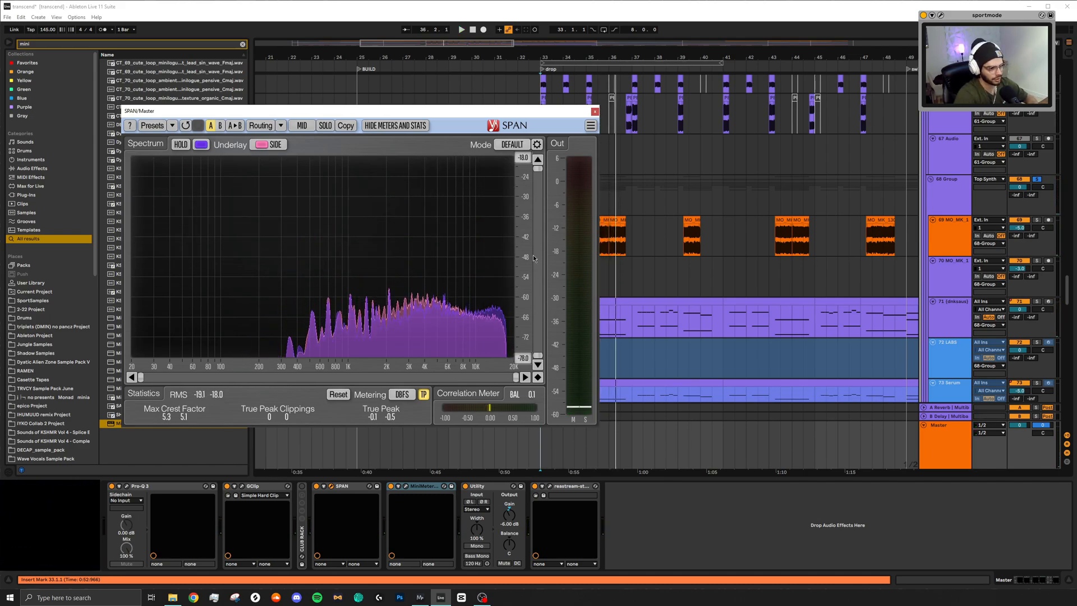
left_click(595, 112)
key("space")
Solo the Percs group together with the 68 Group, play the drop and examine their combined spectrum in SPAN.
scroll(607, 191, "up", 15)
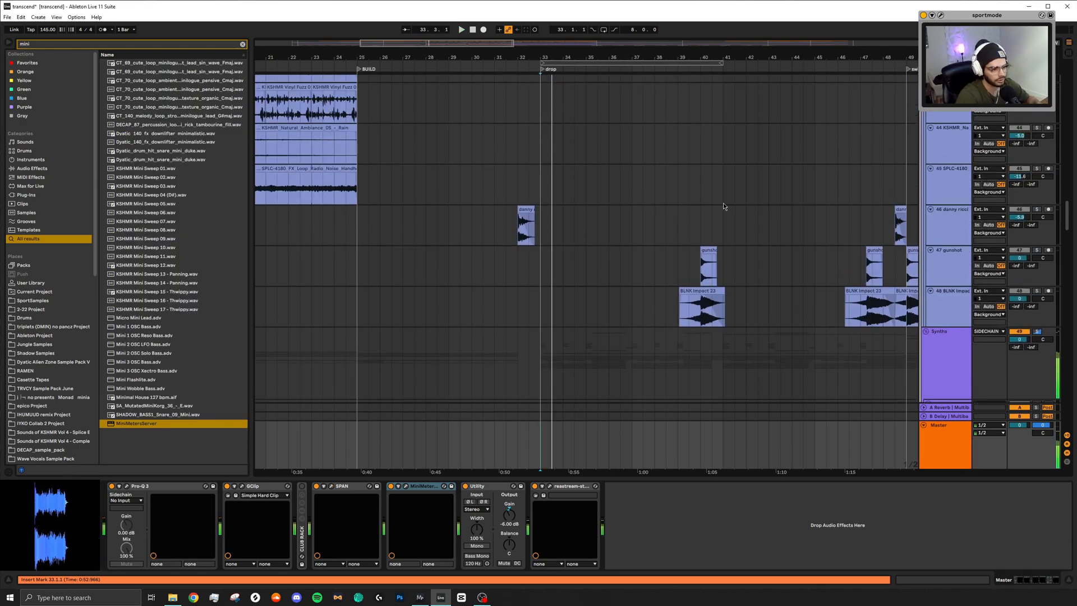
scroll(726, 210, "up", 15)
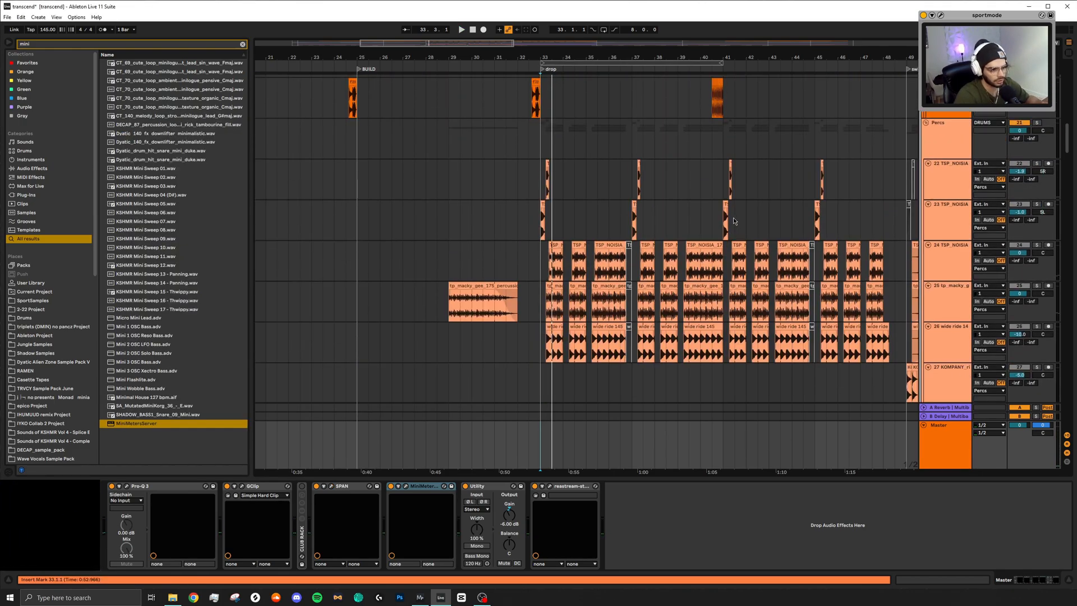
scroll(734, 219, "up", 3)
left_click(1043, 159)
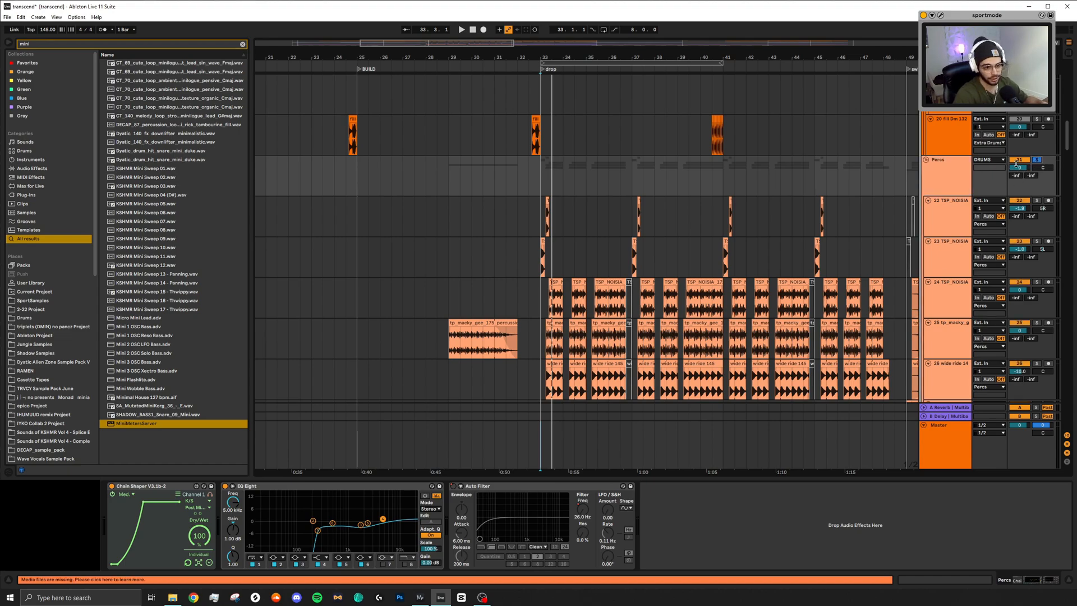
scroll(544, 180, "down", 5)
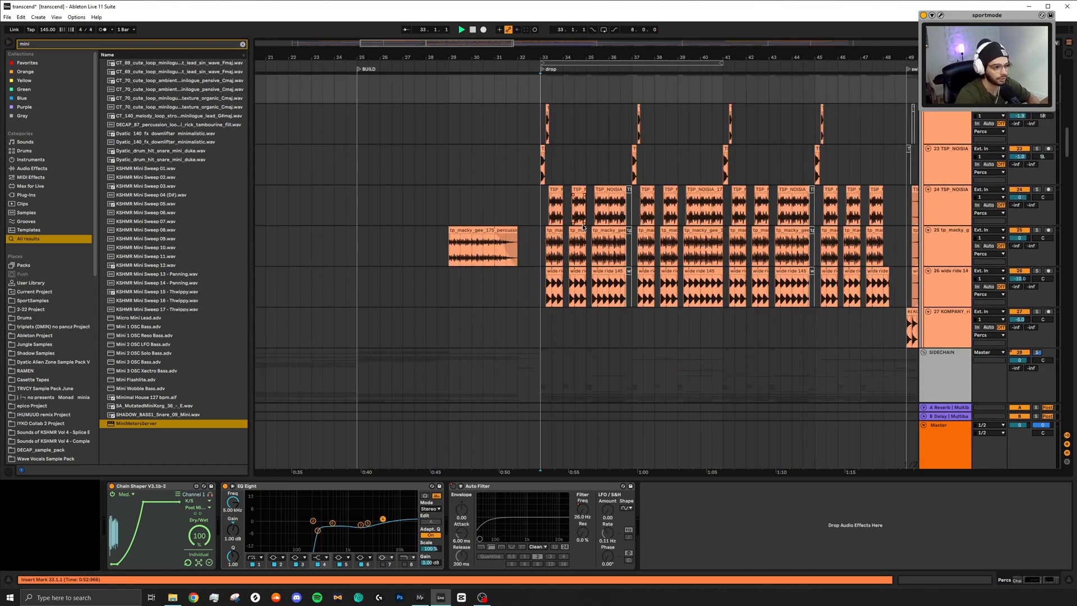
left_click(516, 453)
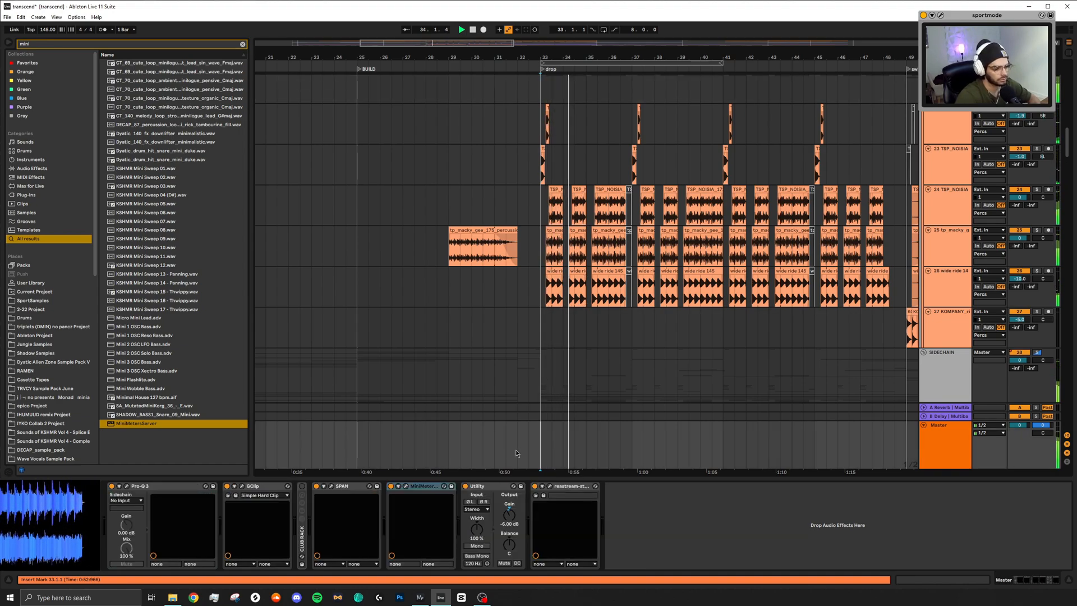
left_click(331, 487)
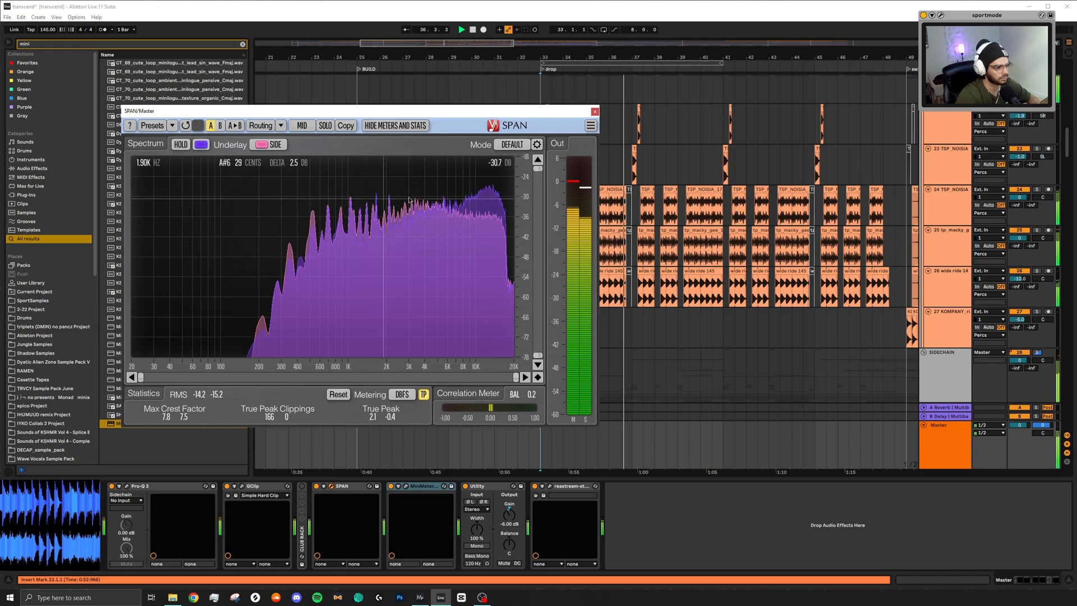
Solo the Mid Bass group, play the drop from bar 33 and examine its spectrum in the Master's SPAN.
key("space")
left_click(594, 112)
scroll(635, 314, "down", 20)
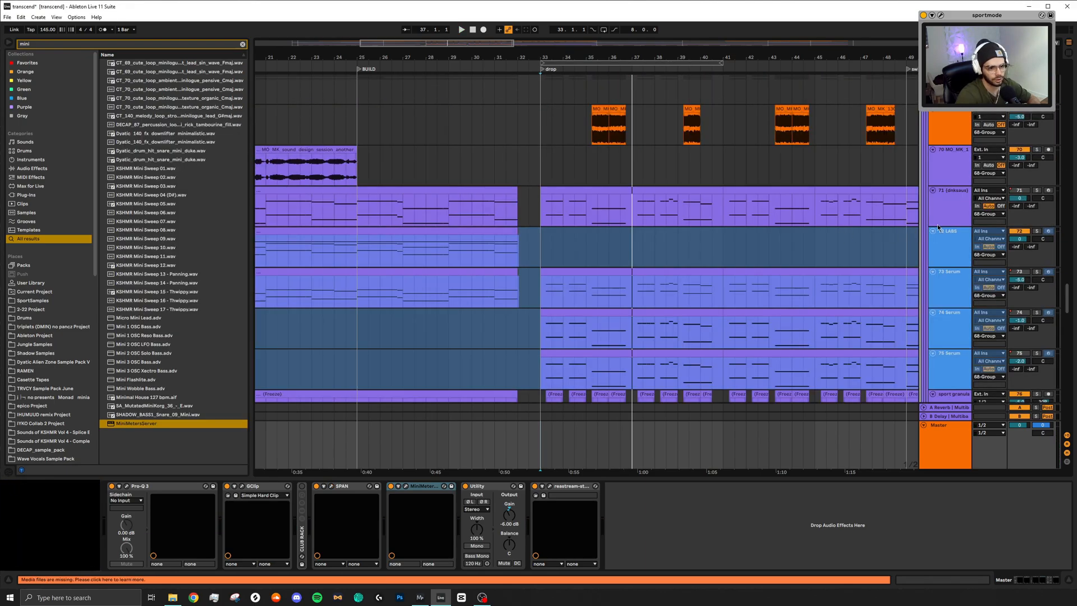
scroll(939, 228, "down", 6)
scroll(1023, 224, "up", 5)
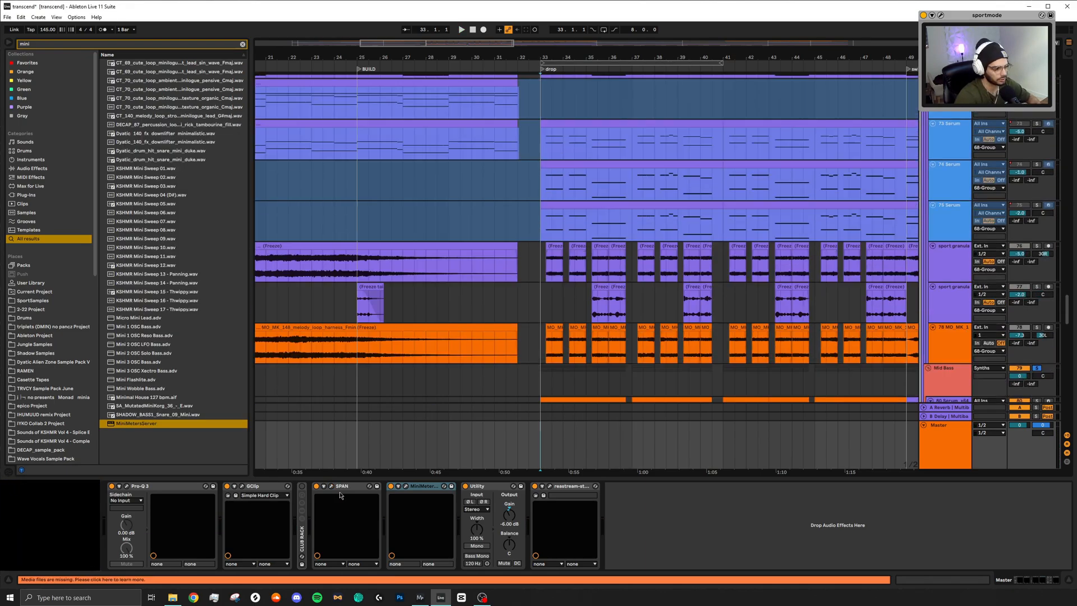
left_click(331, 488)
key("space")
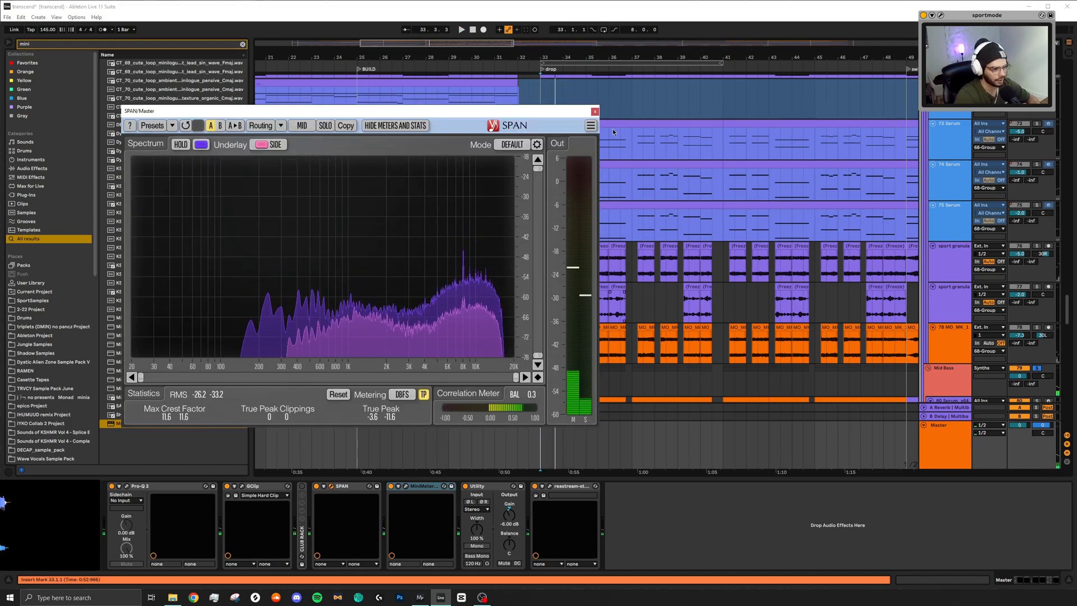
left_click(595, 111)
Solo the 109 DS_VEDMT track in the VOX group, play the drop and examine its spectrum in SPAN.
scroll(601, 166, "down", 15)
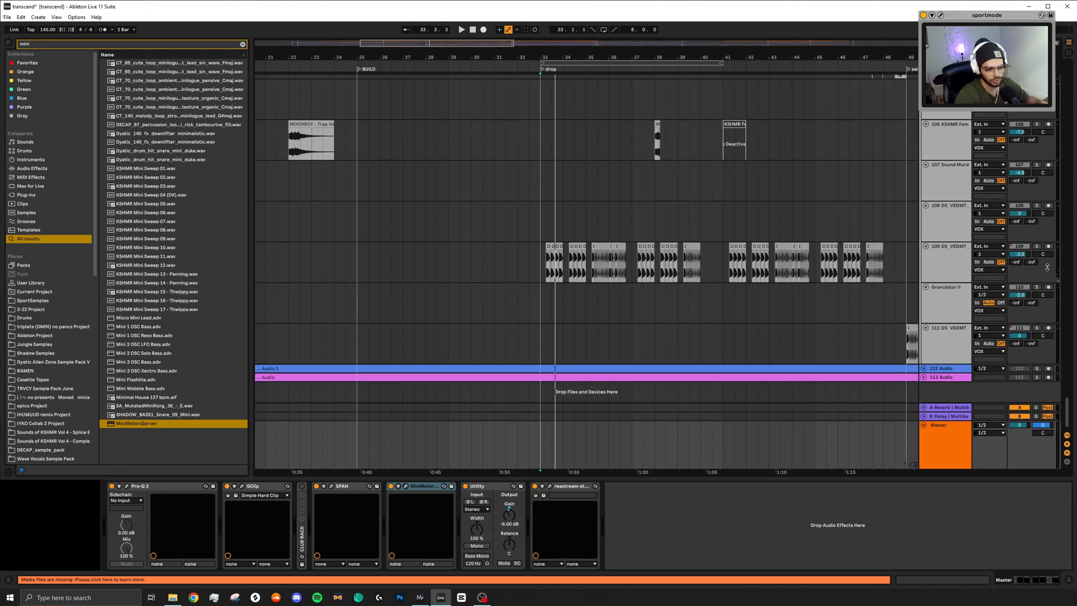
key("space")
left_click(331, 486)
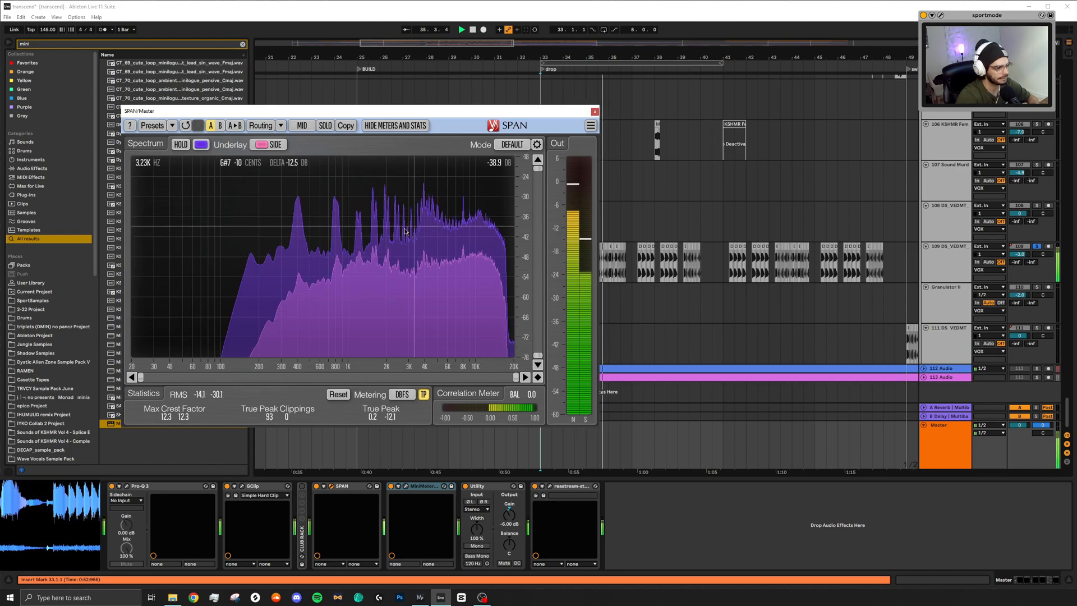
left_click(595, 111)
Clear the solo, play the full mix from just before the drop and examine its spectrum in the Master's SPAN.
scroll(576, 270, "up", 15)
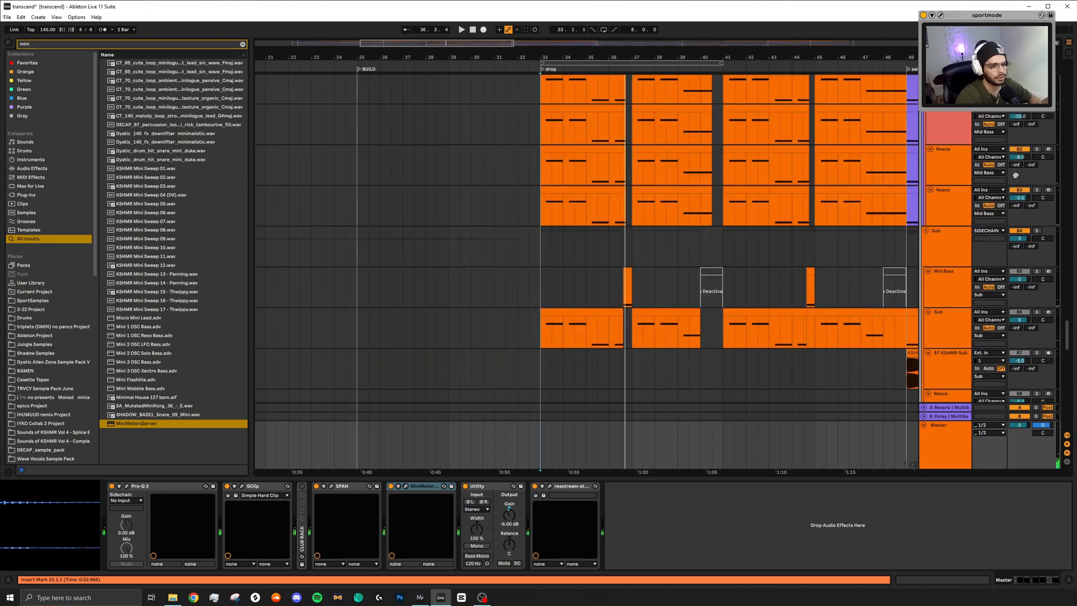
scroll(1016, 175, "up", 4)
scroll(570, 236, "down", 18)
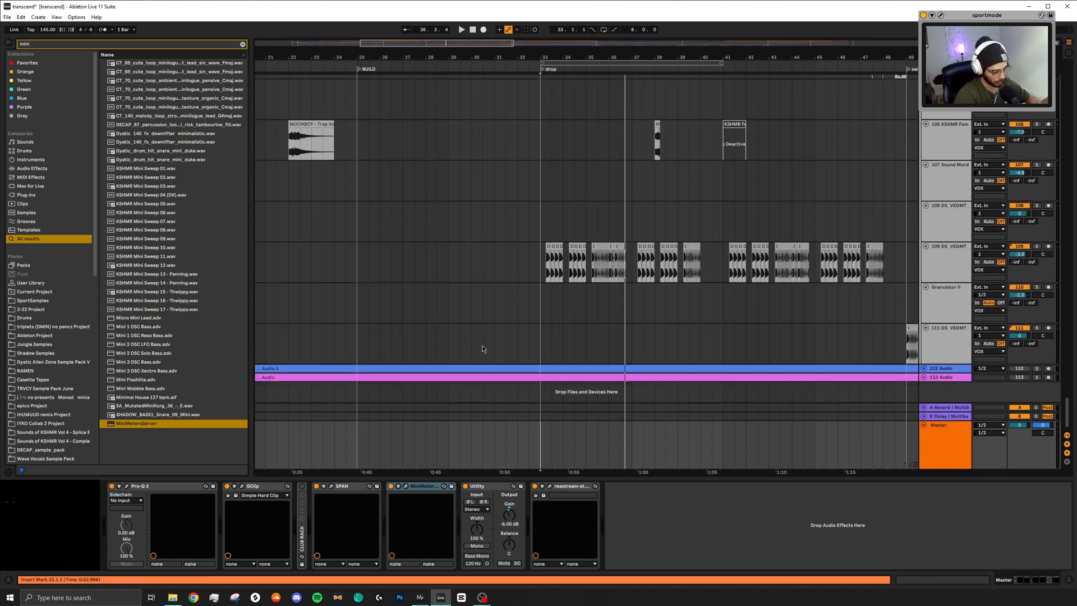
scroll(496, 324, "left", 3)
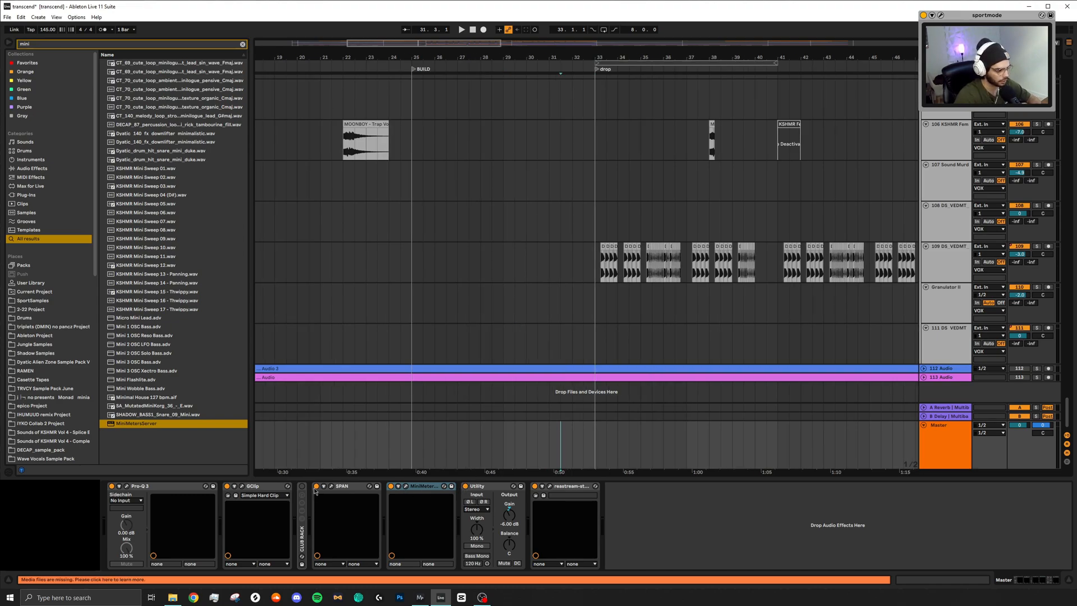
left_click(331, 487)
key("space")
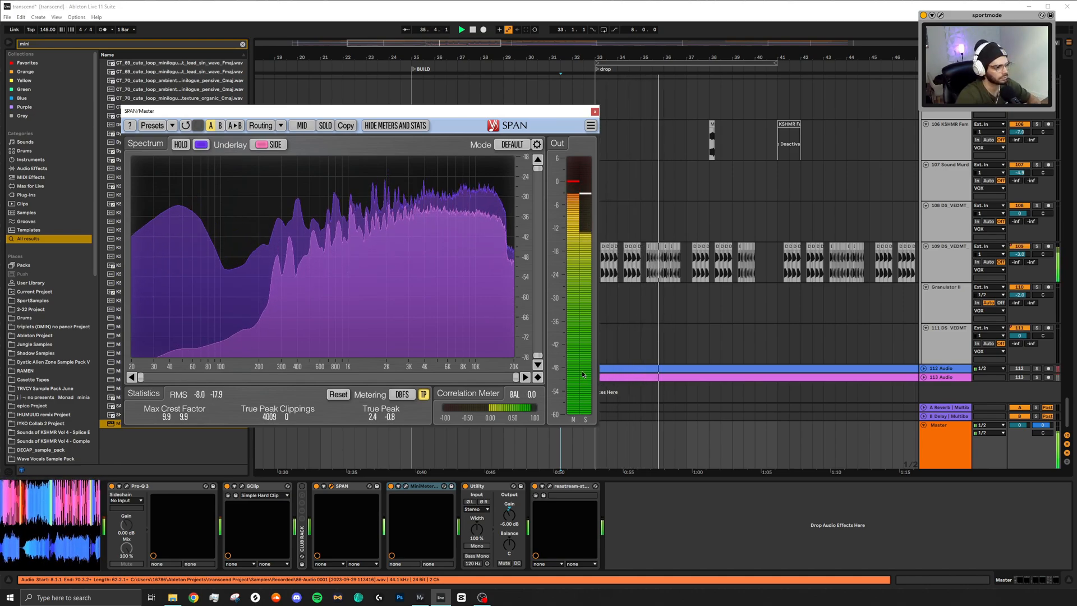
key("space")
Move the SPAN window clear of the lower arrangement and replay the full mix from bar 33.
left_click_drag(521, 110, 612, 71)
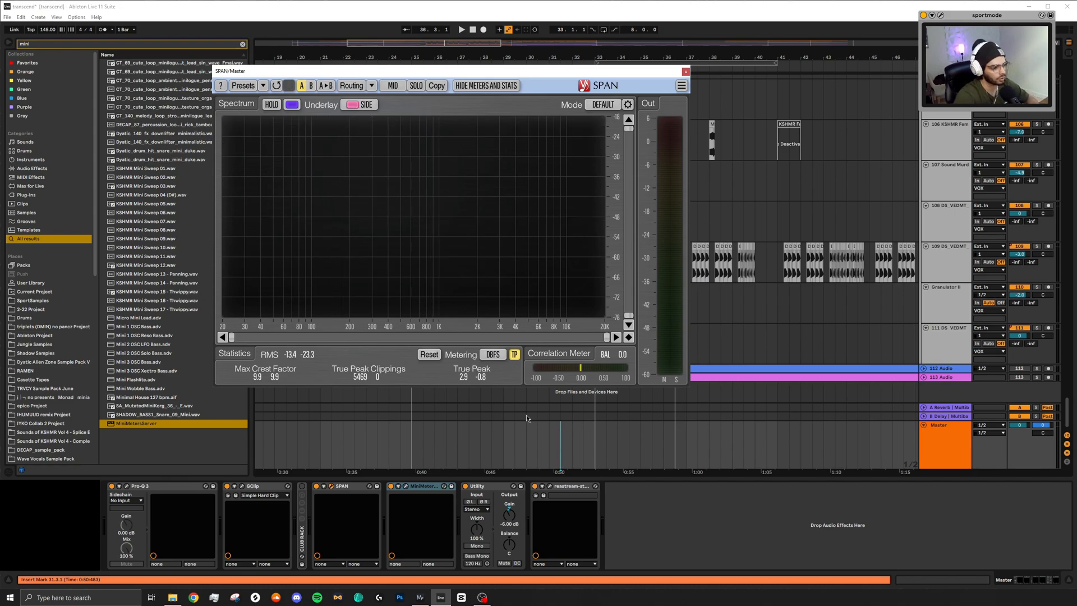
left_click(595, 446)
key("space")
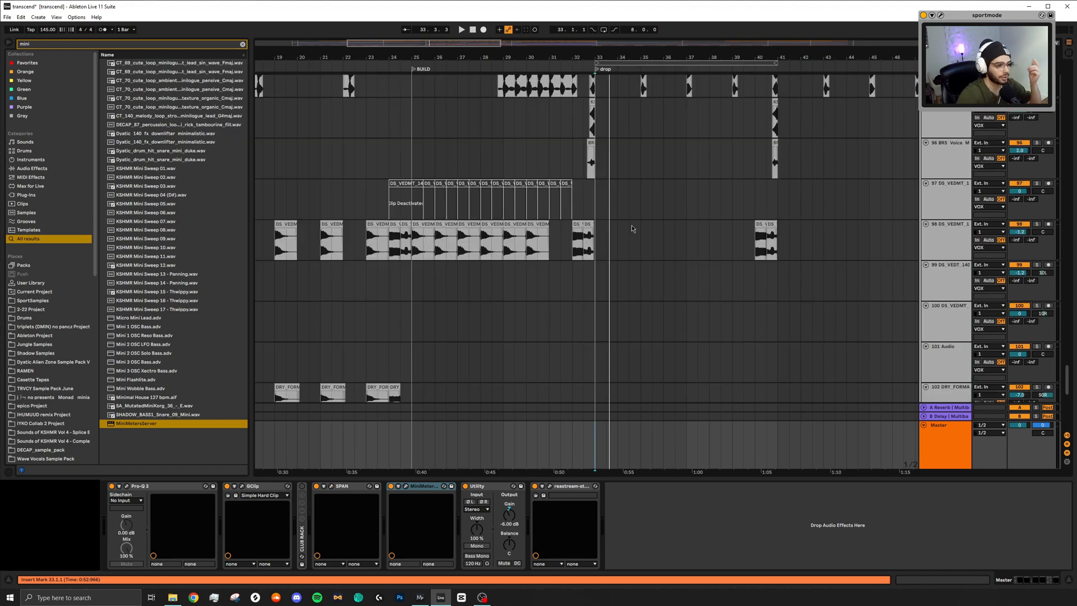
Examine the drop's layers from the VOX tracks up through the Sub, Mid Bass and 68 Group to the 61 Group.
scroll(568, 258, "up", 2)
scroll(567, 280, "up", 3)
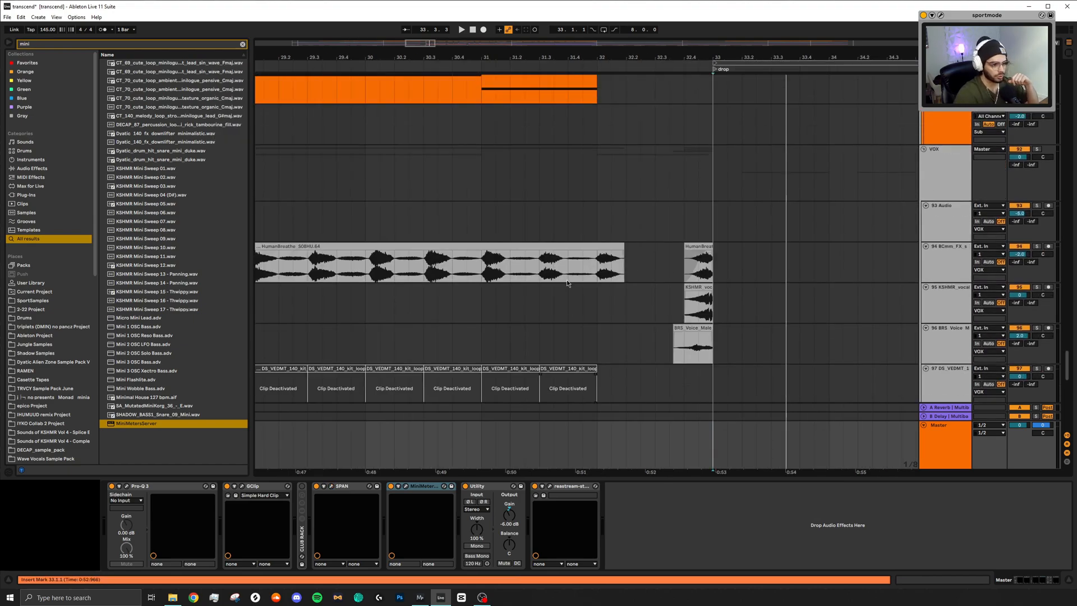
scroll(777, 229, "left", 4)
scroll(683, 231, "up", 8)
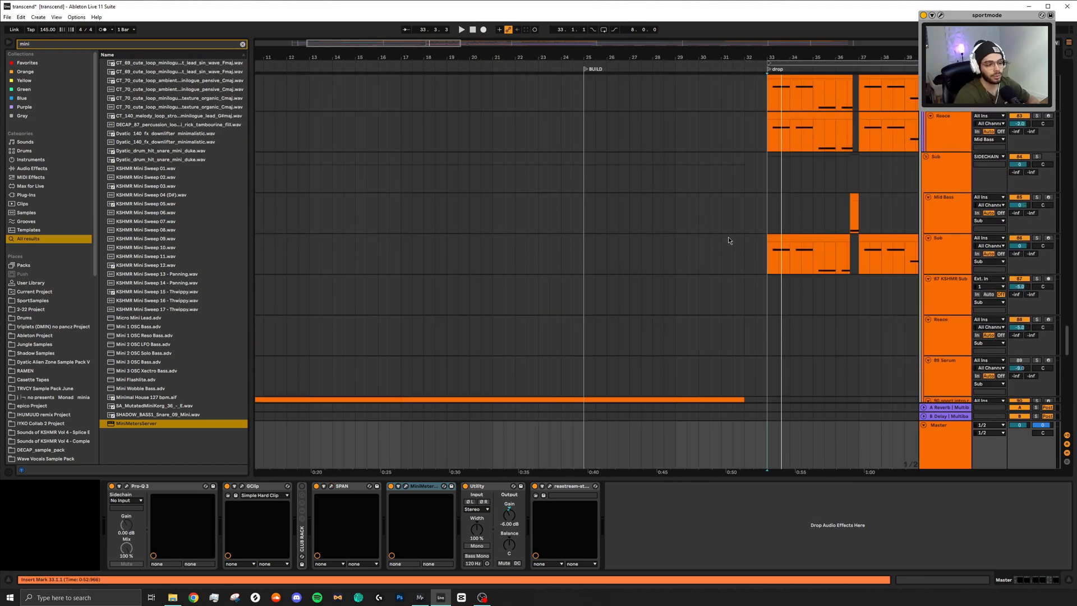
scroll(727, 255, "right", 4)
scroll(669, 233, "up", 6)
scroll(668, 232, "right", 3)
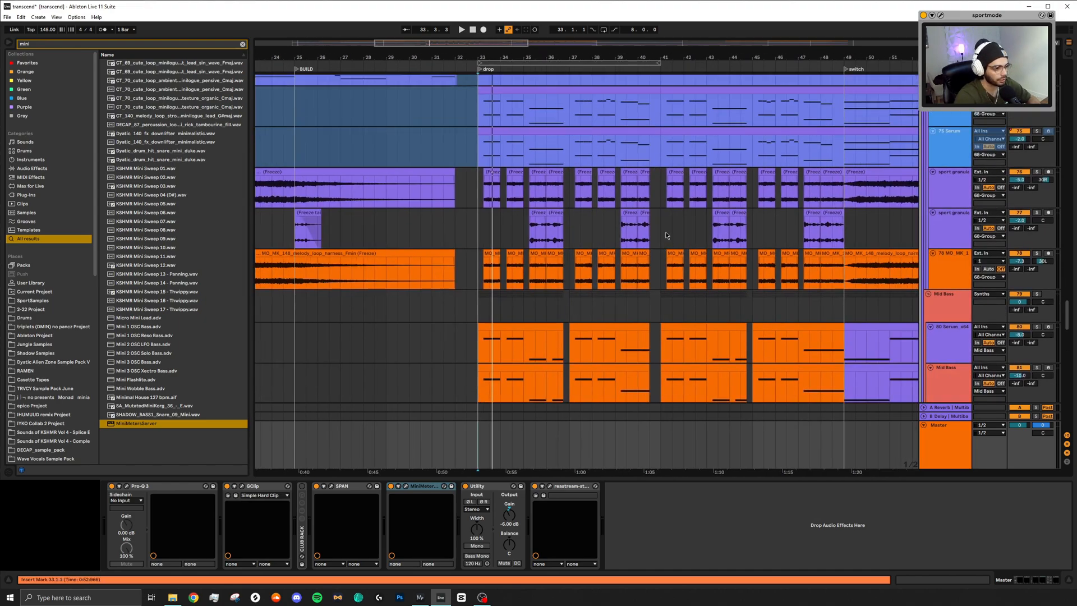
scroll(665, 231, "up", 8)
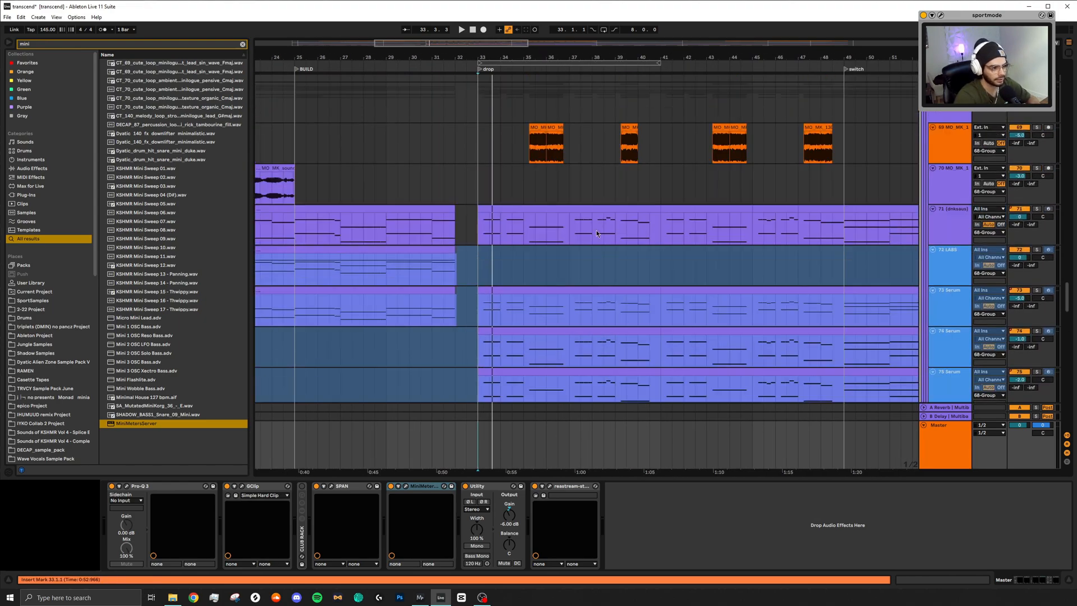
scroll(470, 196, "up", 5)
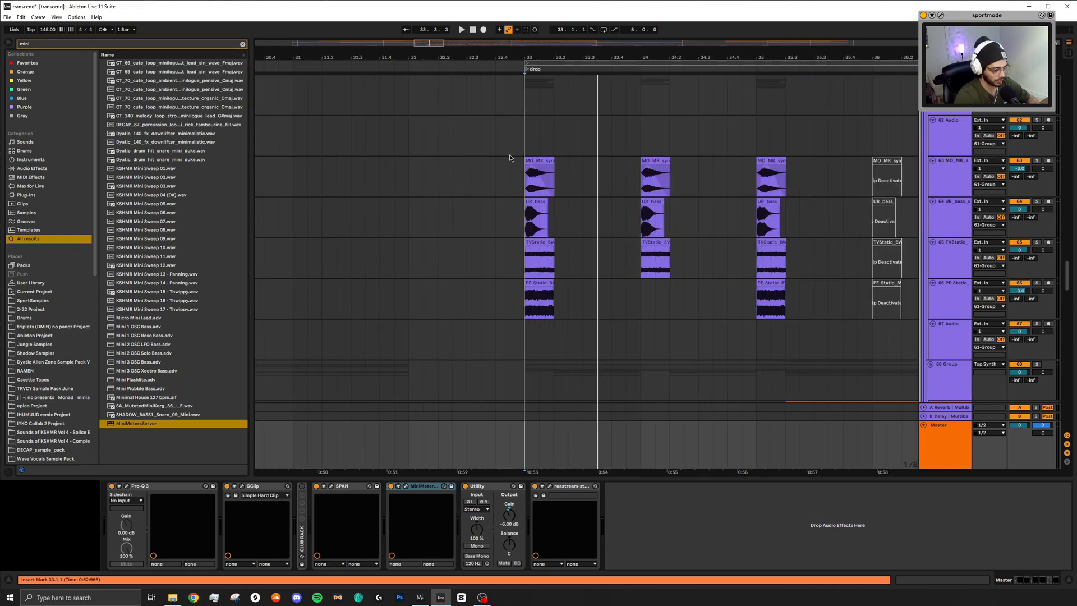
Place the insert marker at bar 33 on the 62 Audio track and review the layers down to the VOX tracks across the arrangement.
left_click(522, 151)
scroll(602, 206, "down", 6)
scroll(605, 204, "down", 6)
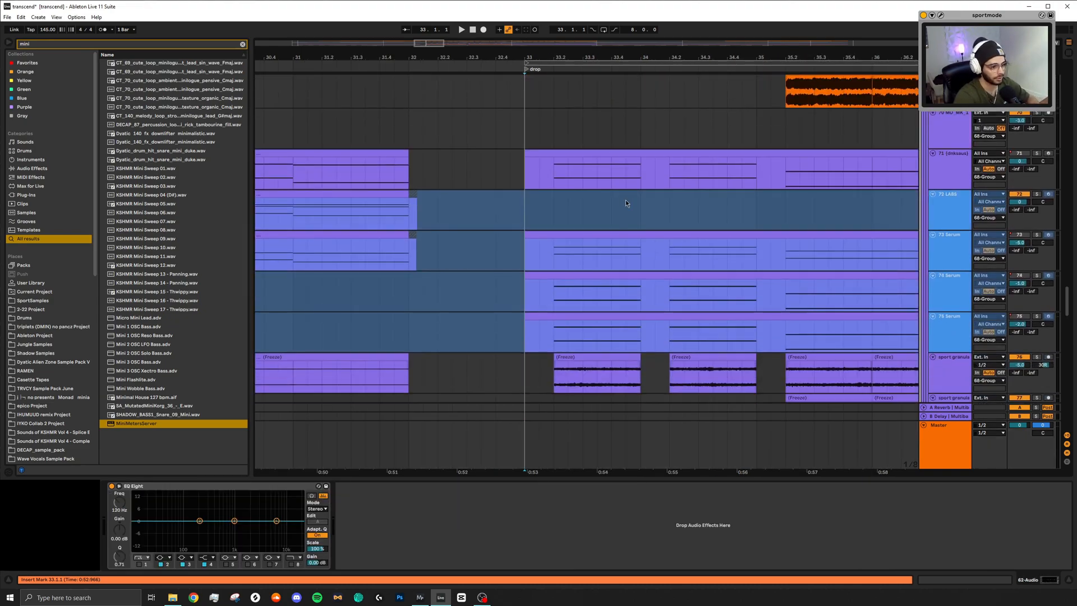
scroll(626, 200, "down", 3)
scroll(685, 242, "down", 10)
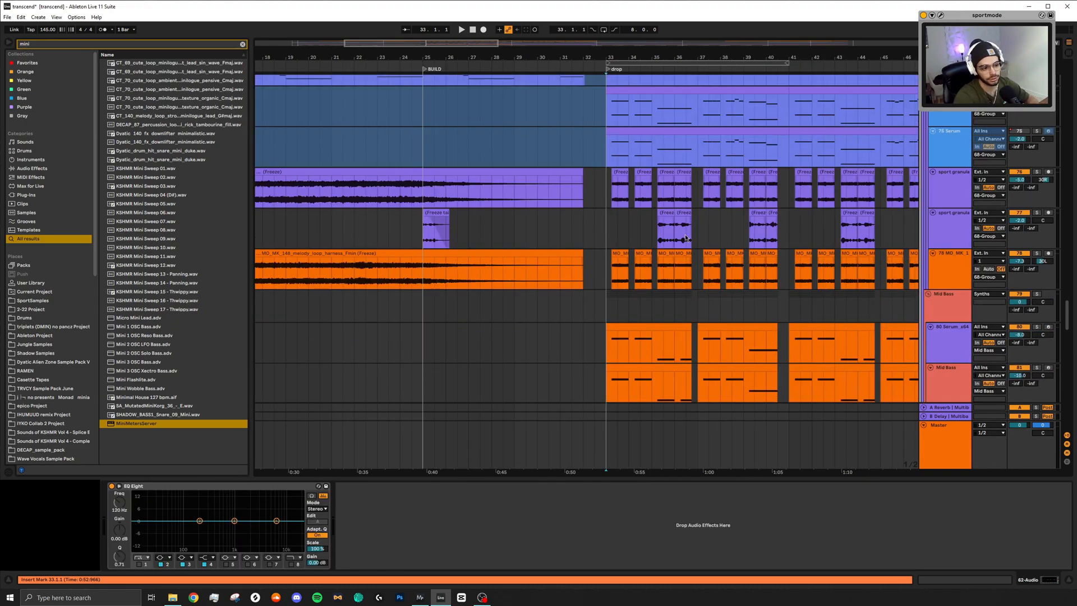
scroll(649, 268, "down", 5)
scroll(380, 291, "down", 5)
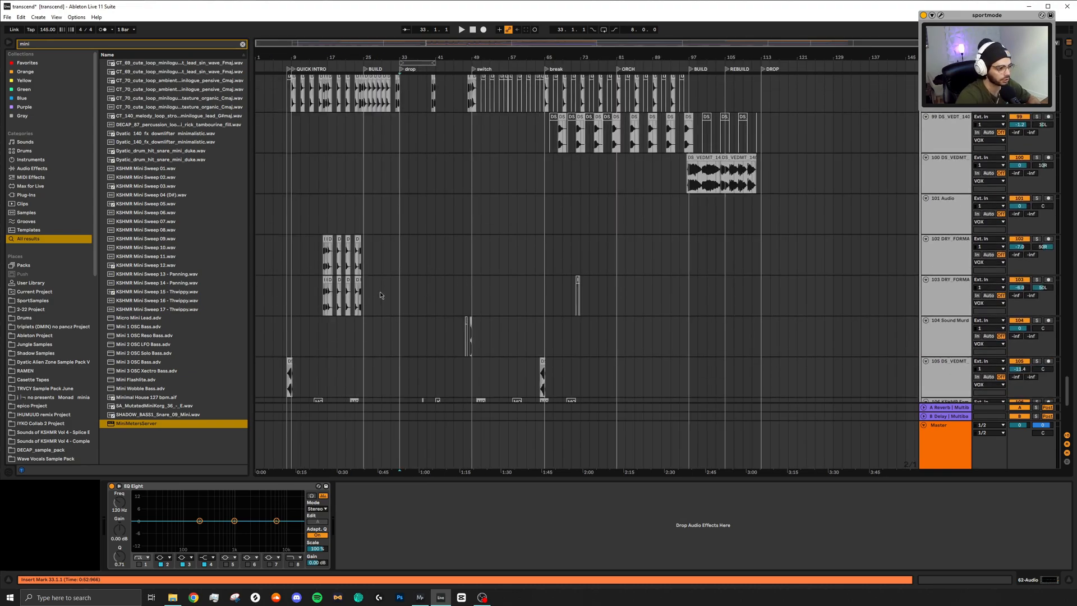
scroll(362, 335, "up", 5)
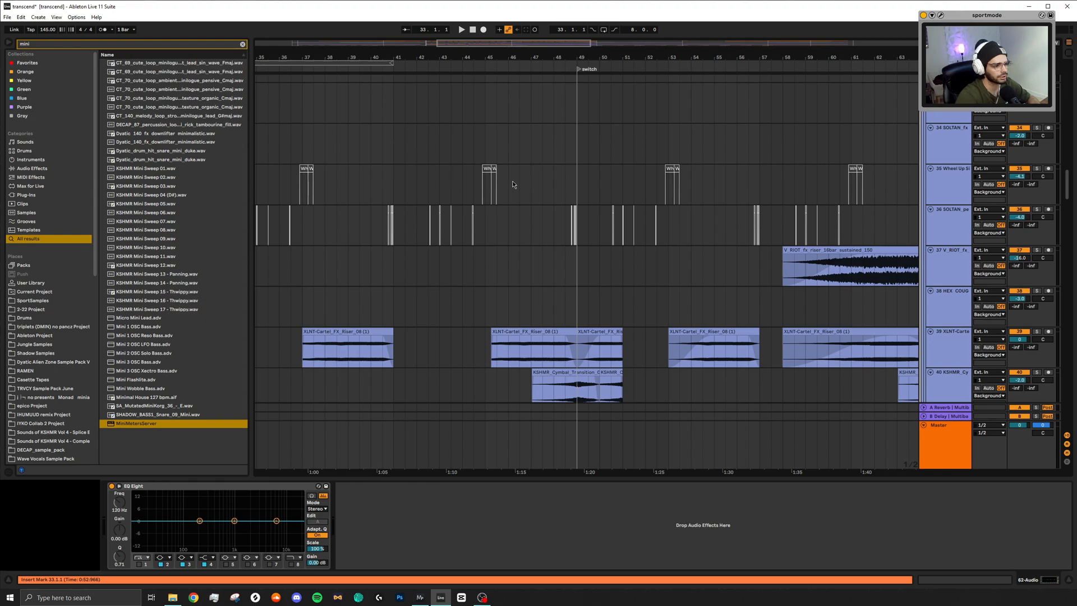
Play the arrangement from bar 47 into the switch section and look through its layers down to the Top Synth group's Serum tracks.
left_click(513, 184)
scroll(565, 189, "up", 10)
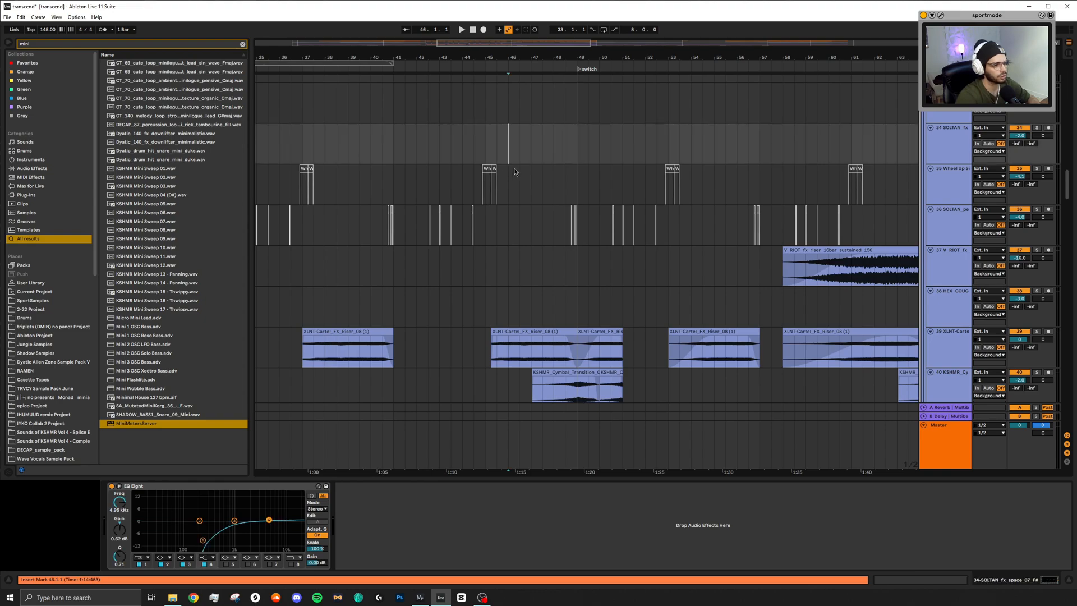
scroll(557, 194, "up", 5)
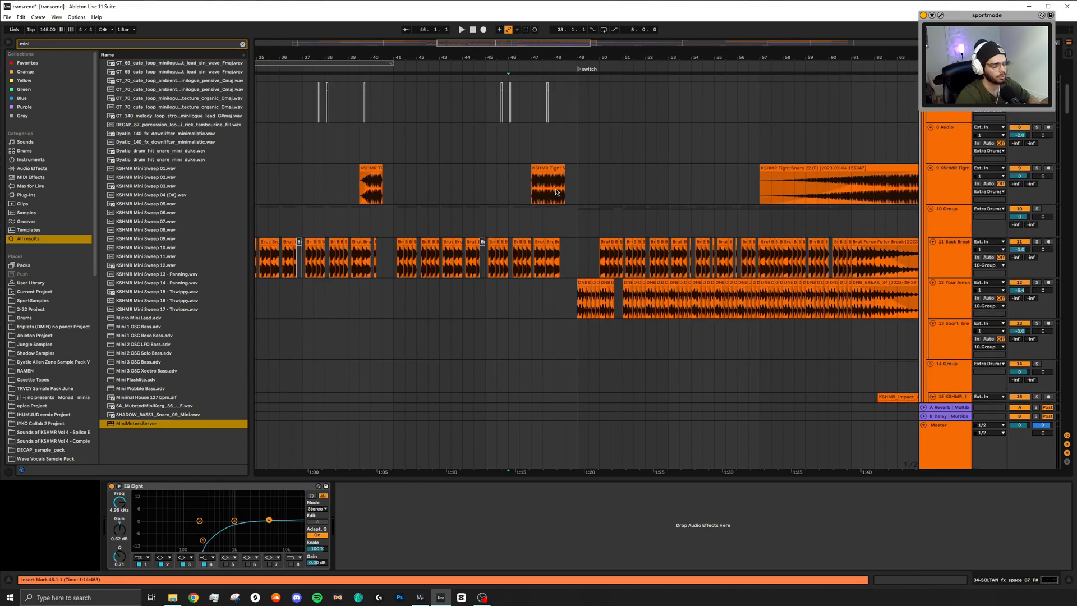
scroll(541, 210, "down", 2)
left_click(531, 219)
key("space")
scroll(555, 210, "up", 5)
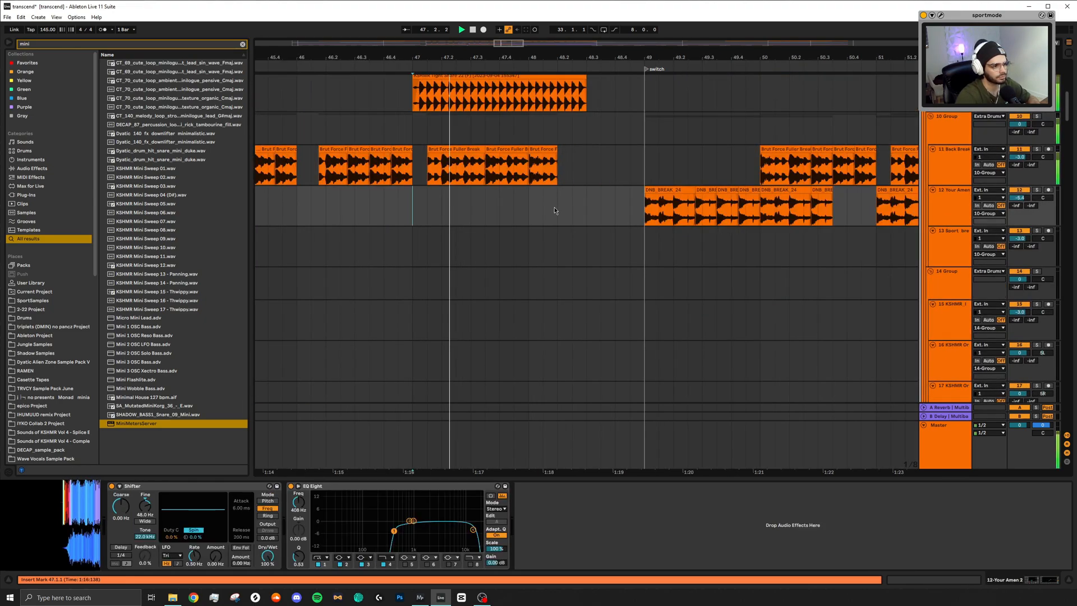
scroll(581, 237, "left", 3)
scroll(706, 239, "down", 20)
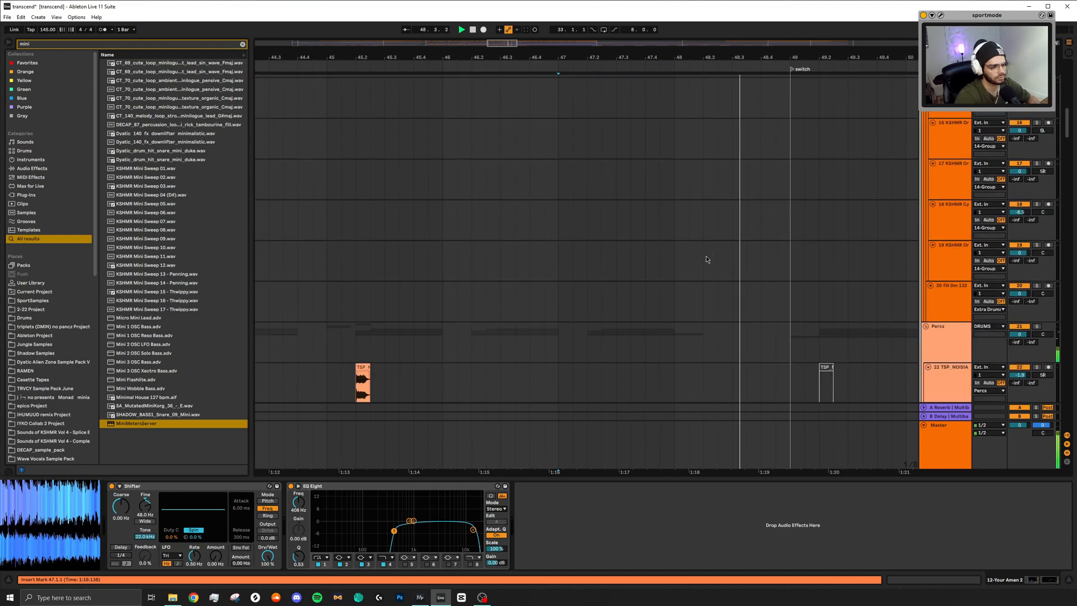
scroll(702, 272, "right", 5)
scroll(589, 250, "down", 10)
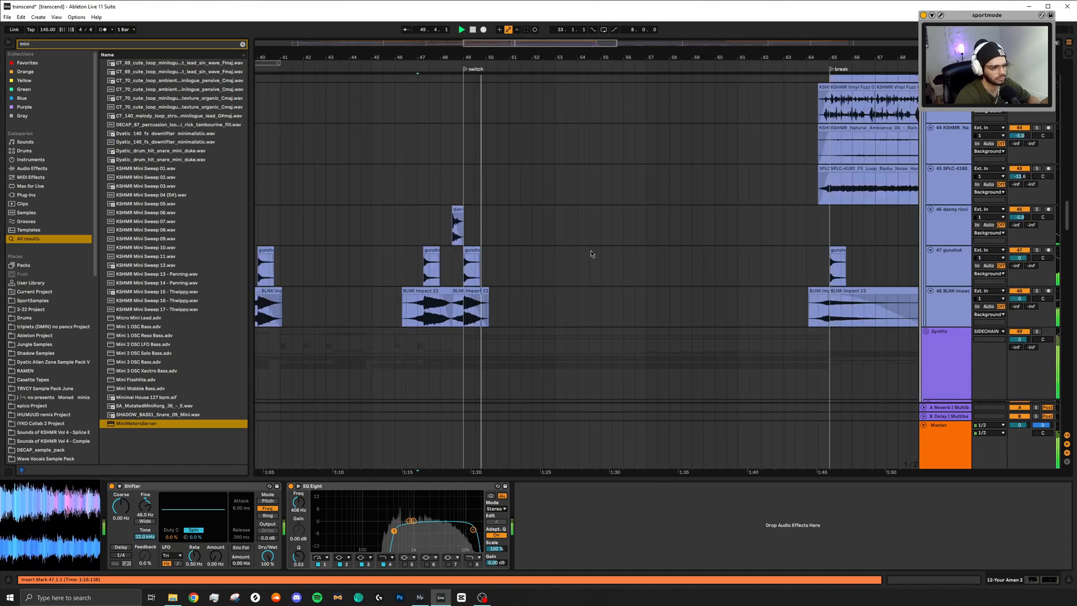
scroll(495, 252, "up", 5)
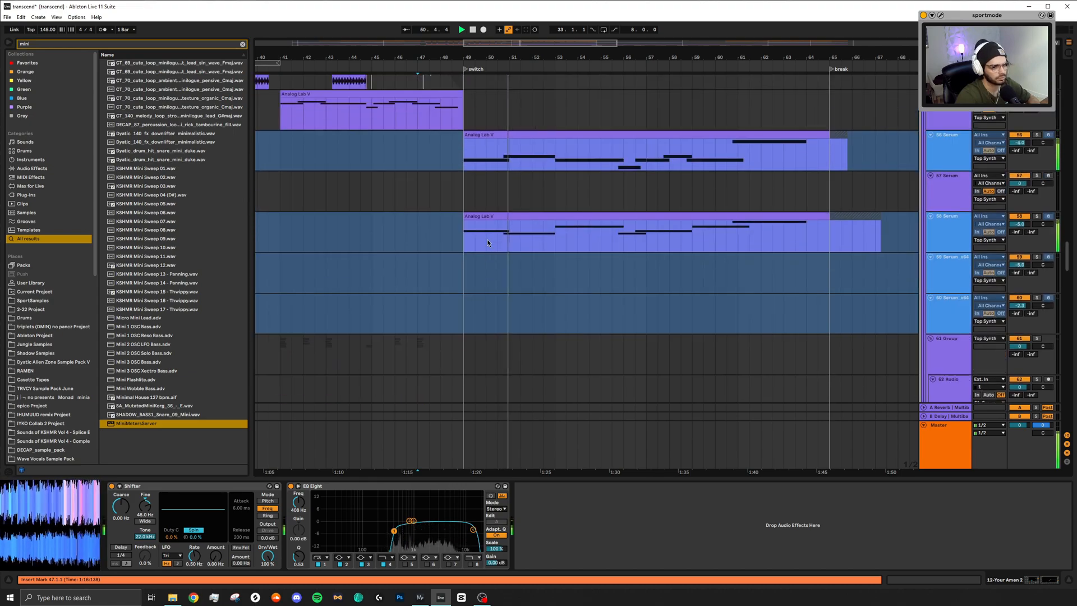
Solo the 58 Serum track, select its Analog Lab V clip at the switch and inspect the track's effects chain.
left_click(1037, 253)
left_click(752, 274)
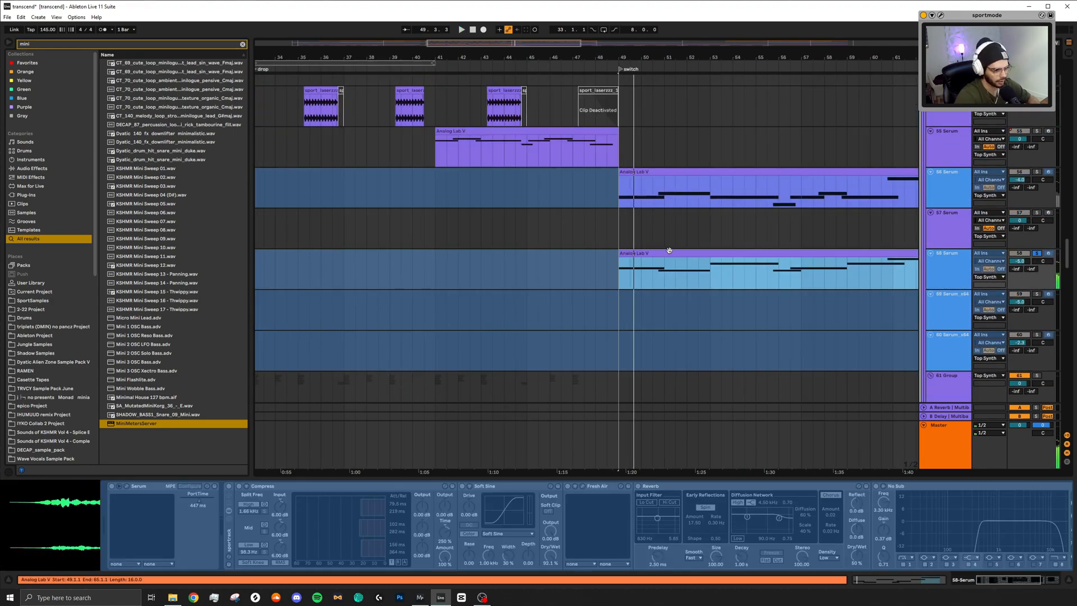
left_click(223, 508)
scroll(359, 522, "right", 4)
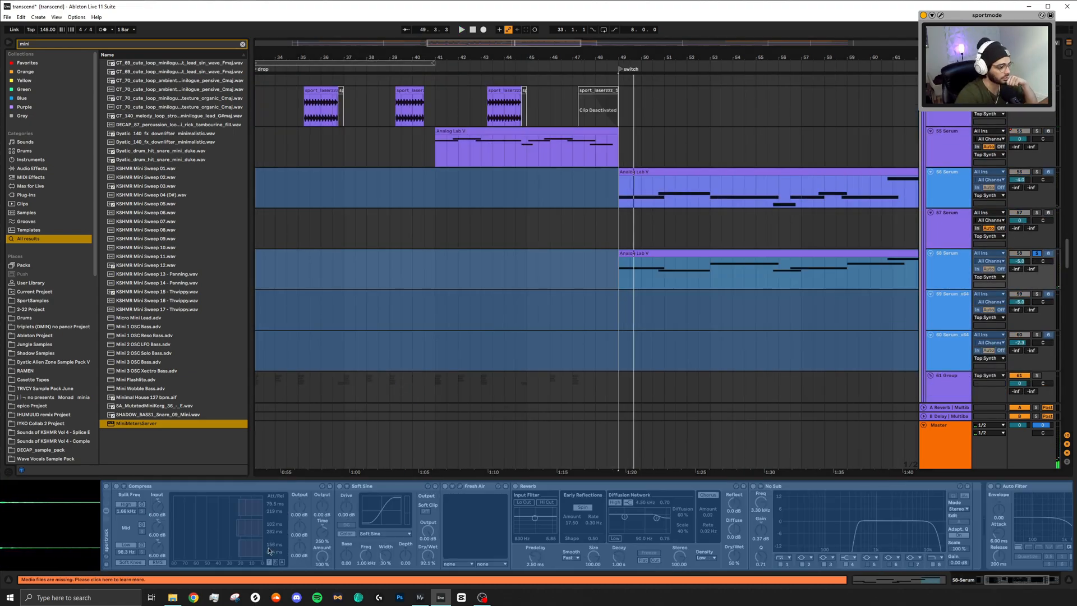
Play the switch from bar 49 with the 56 Serum track soloed, and add the 58 Serum track to the solo.
key("w")
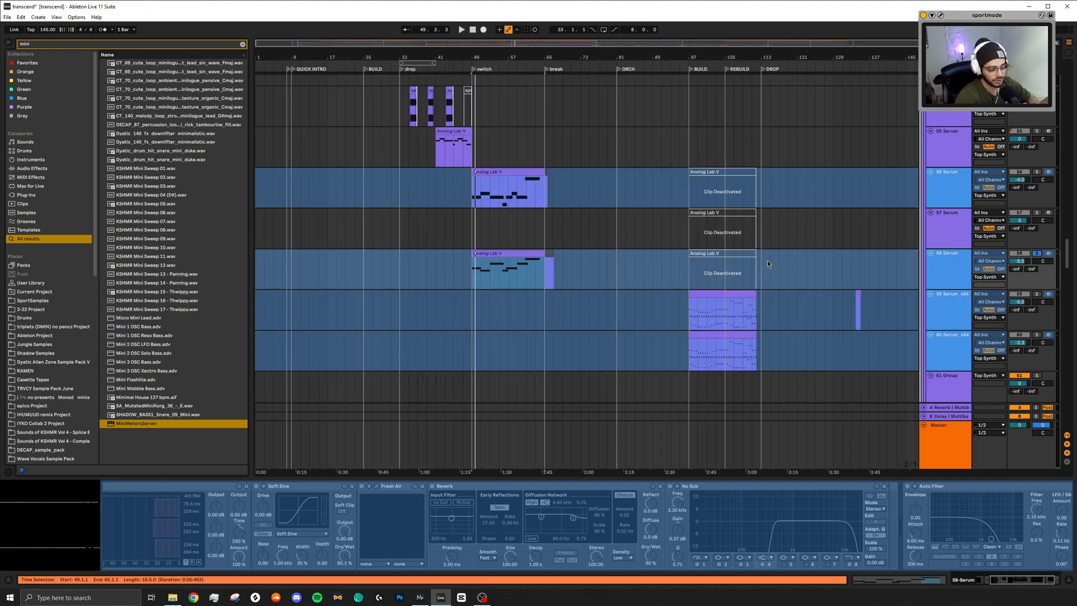
scroll(459, 284, "up", 5)
scroll(645, 269, "down", 5)
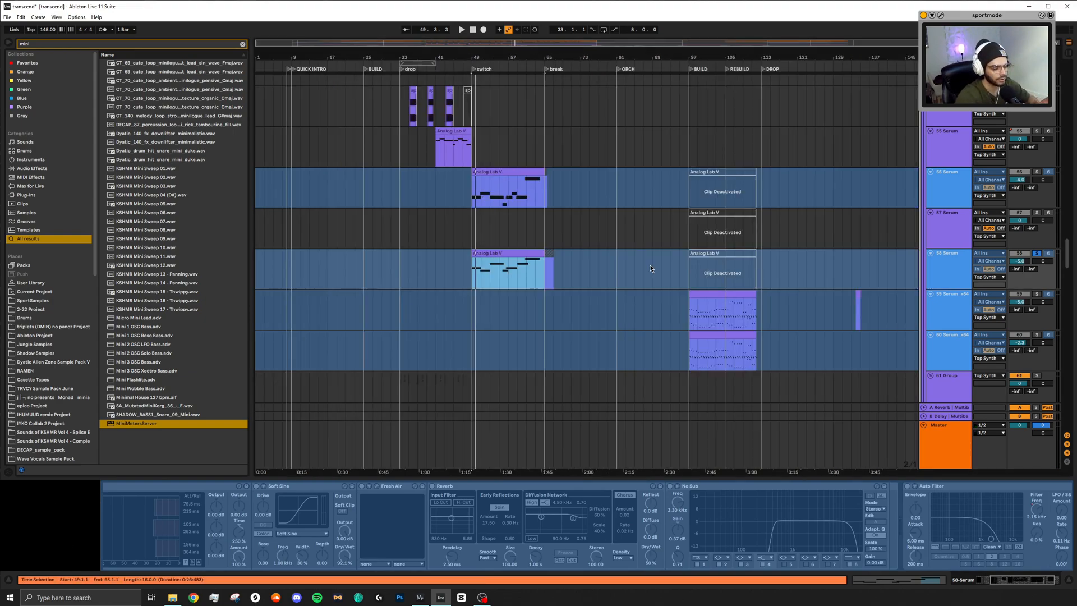
scroll(467, 304, "up", 5)
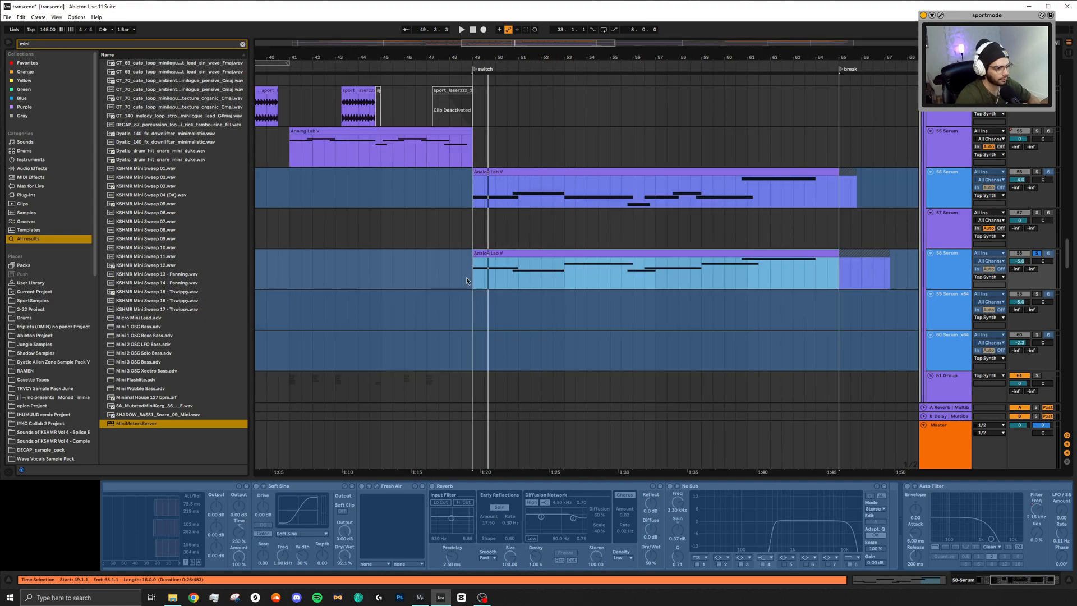
left_click(470, 267)
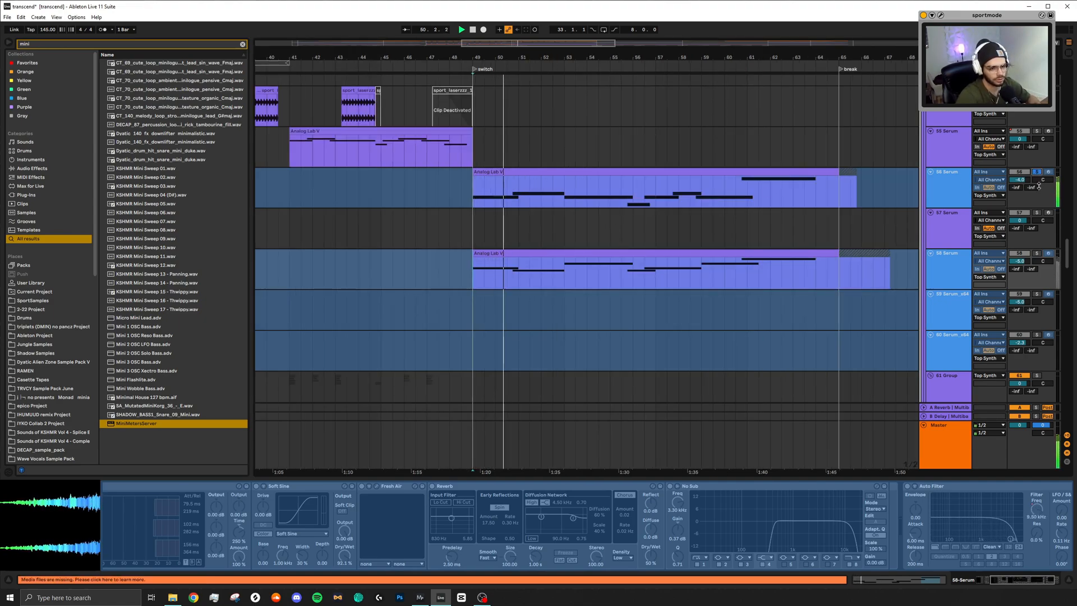
left_click(1037, 254, "ctrl")
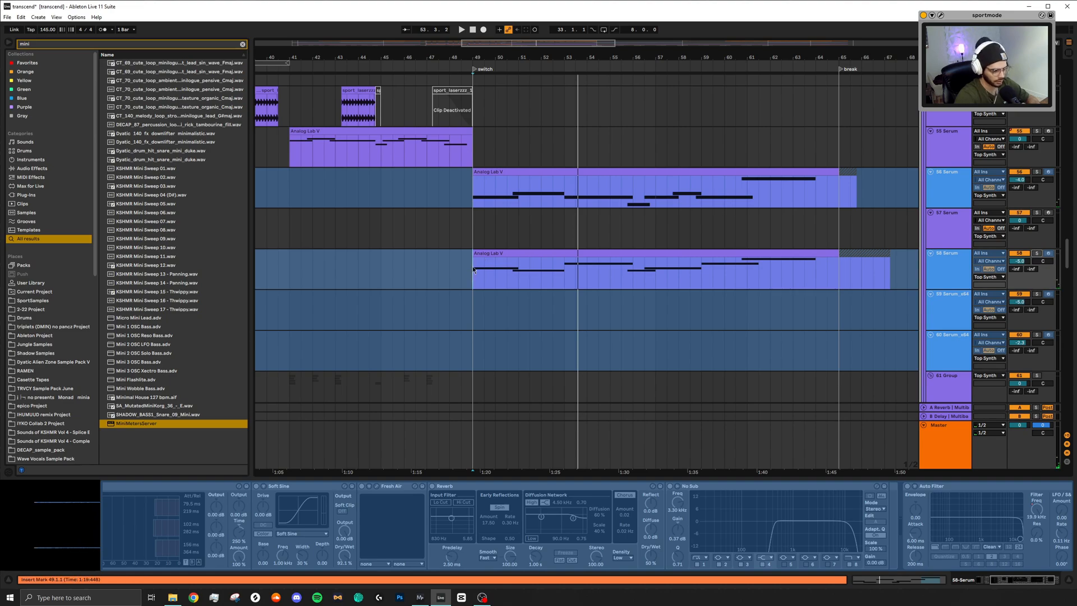
Set the playback start to bar 48 on the 58 Serum track, with all tracks unsoloed.
scroll(492, 274, "left", 4)
scroll(495, 276, "down", 1)
scroll(544, 263, "left", 2)
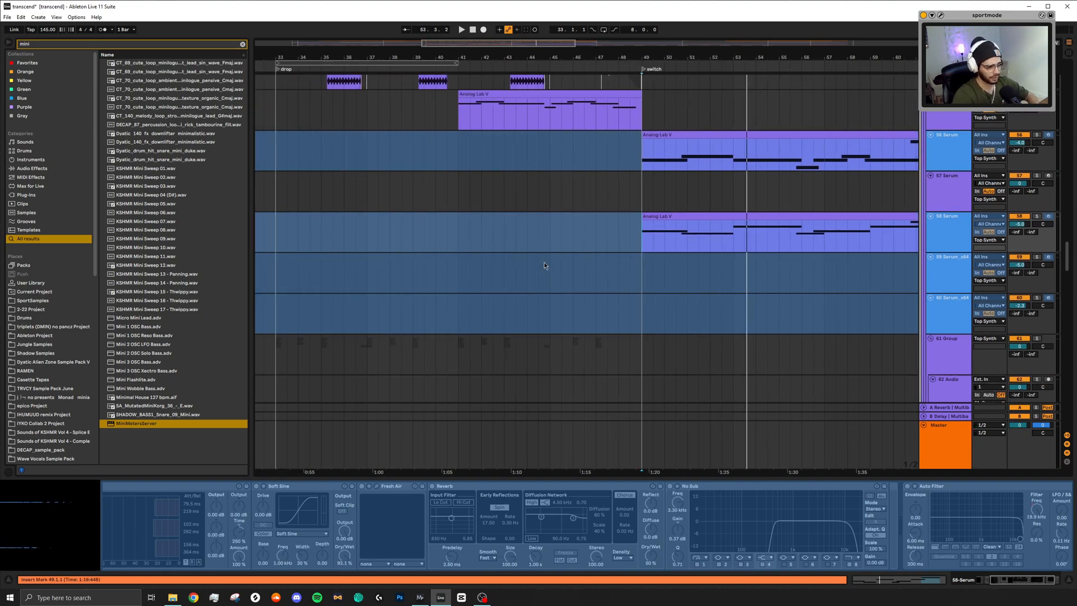
scroll(545, 263, "right", 4)
left_click(519, 247)
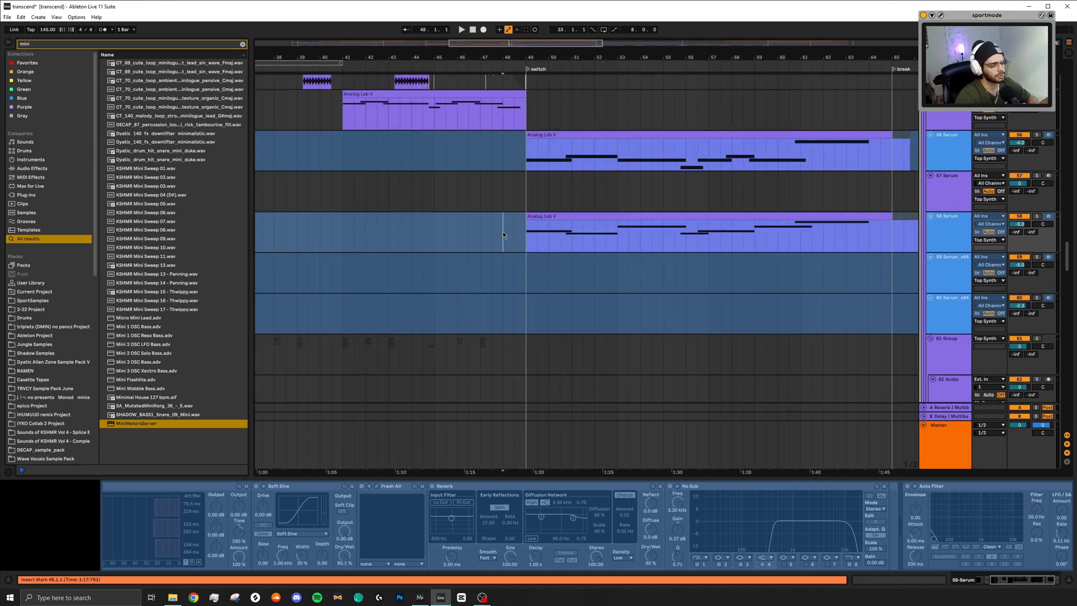
Play the full mix from bar 48 into the switch section, and stop playback after a few bars.
left_click(502, 234)
key("space")
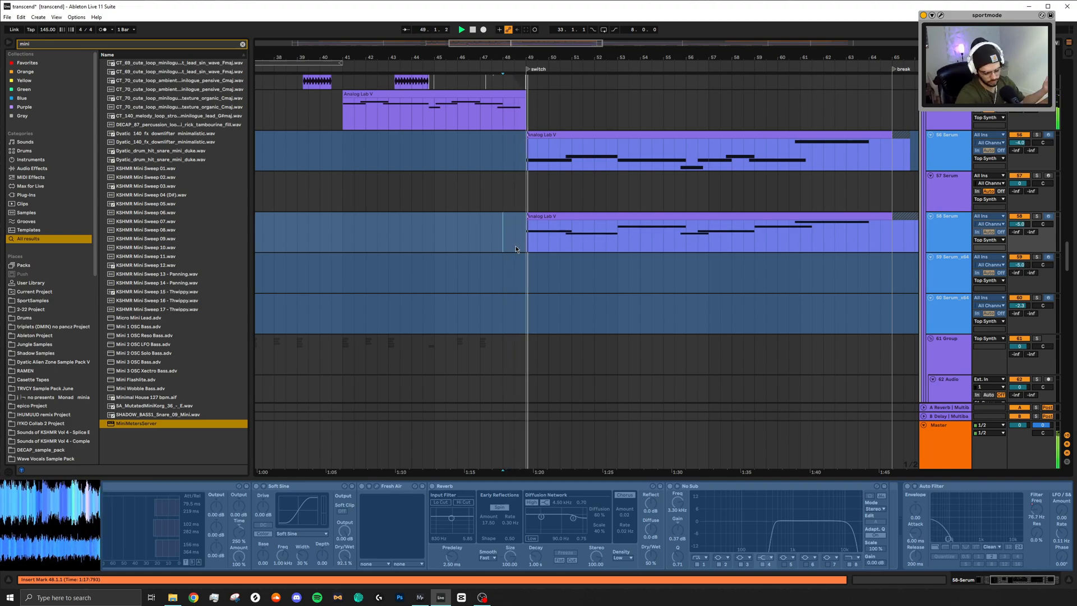
scroll(540, 212, "down", 3)
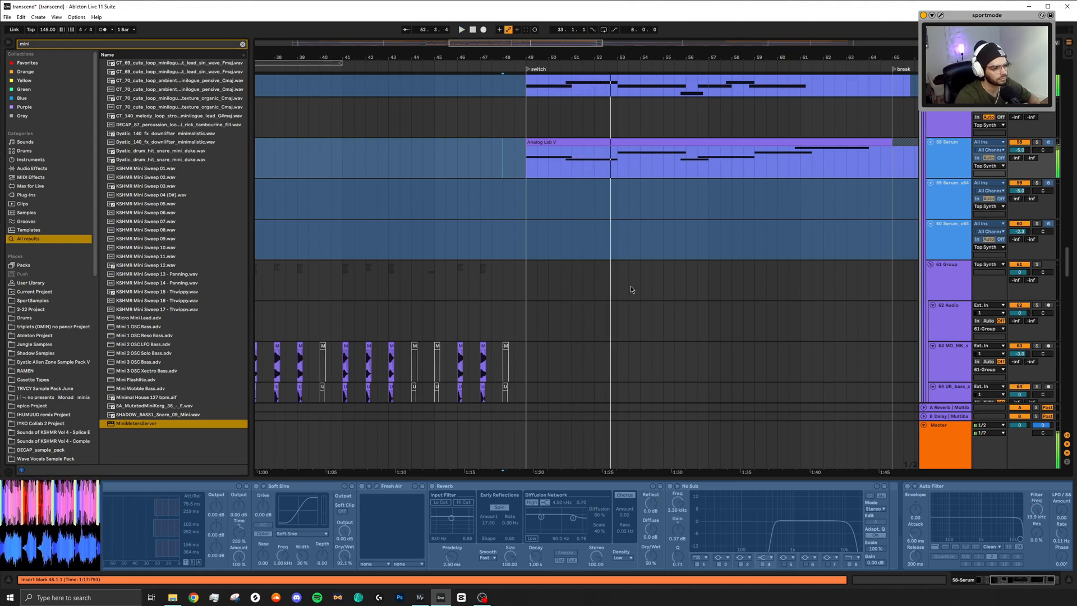
key("space")
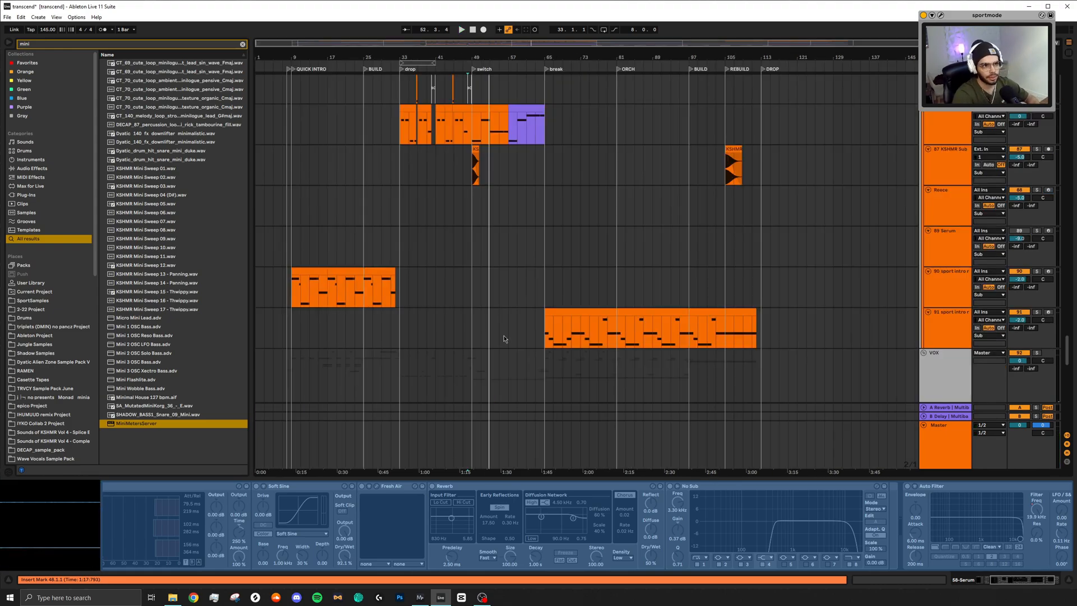
Fold the drums, instrument and VOX groups into an overview of the whole arrangement.
scroll(517, 376, "down", 8)
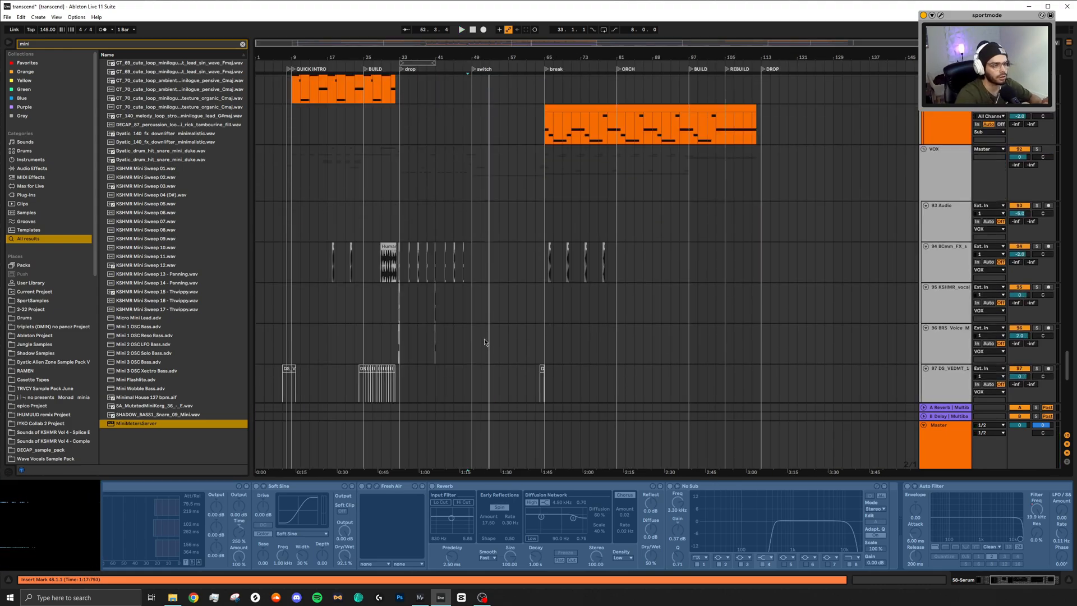
scroll(484, 338, "up", 15)
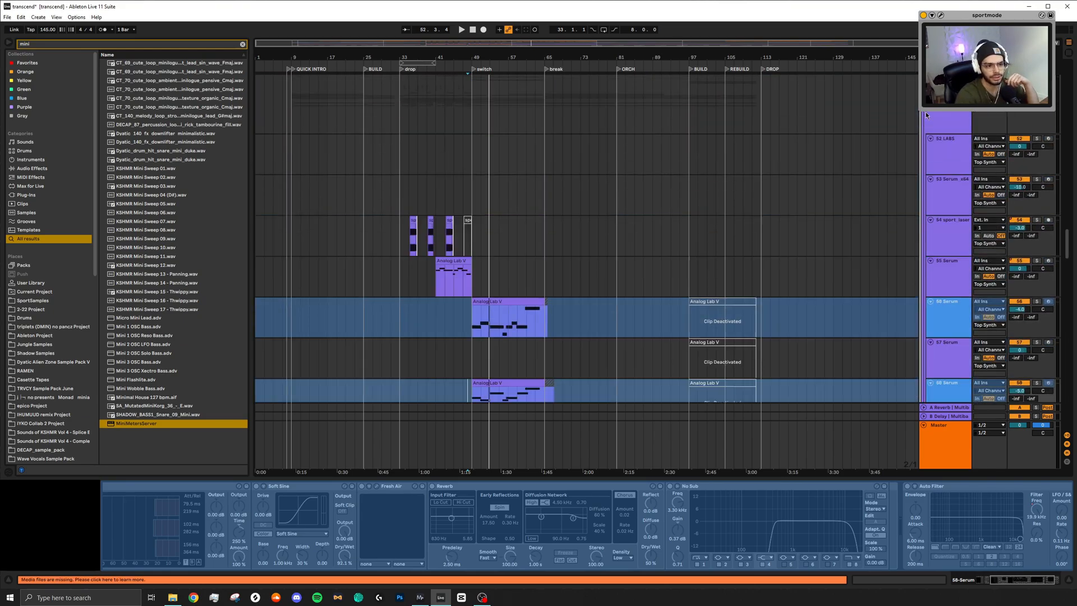
scroll(927, 115, "up", 20)
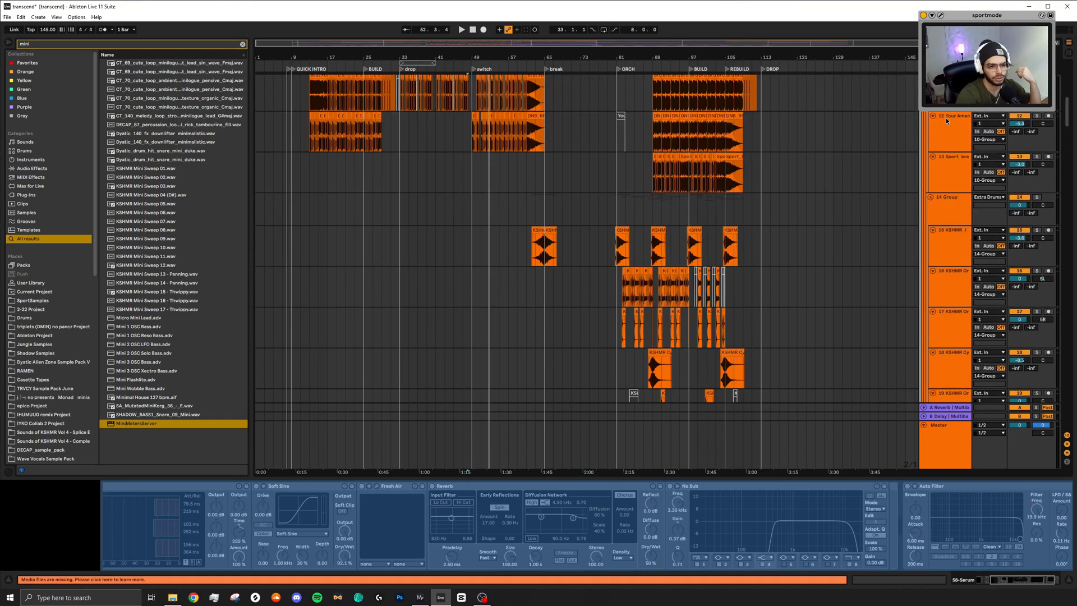
scroll(946, 118, "up", 8)
left_click(943, 119)
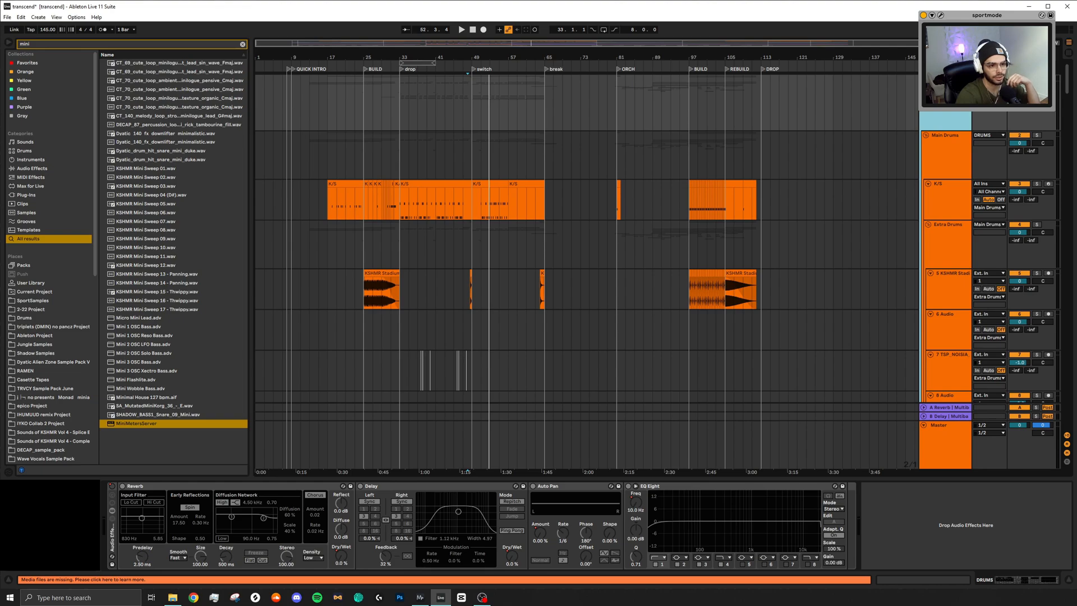
scroll(656, 254, "down", 10)
scroll(924, 115, "down", 20)
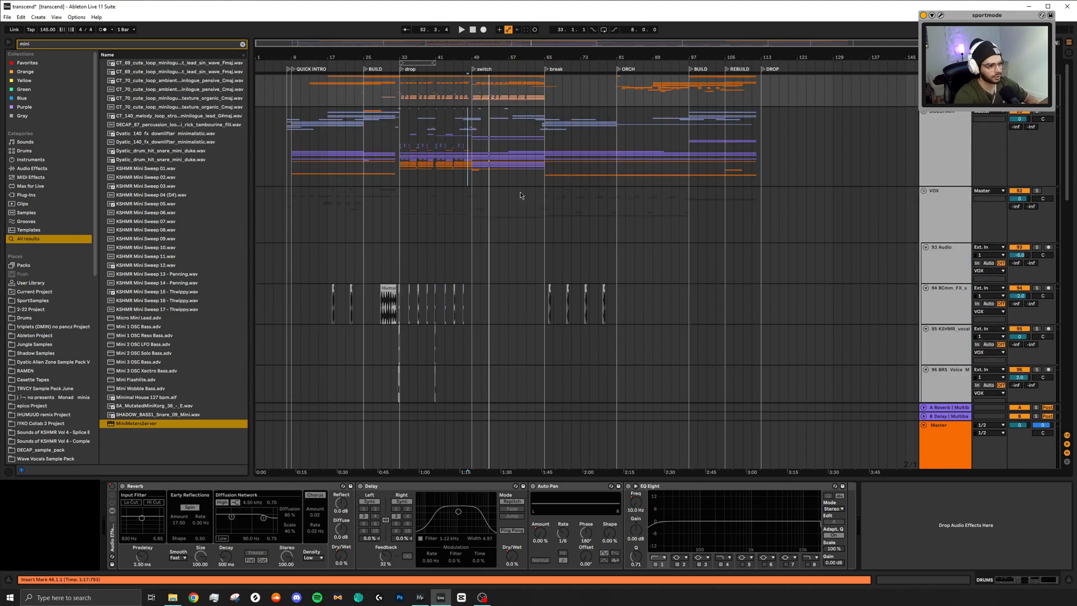
left_click(923, 191)
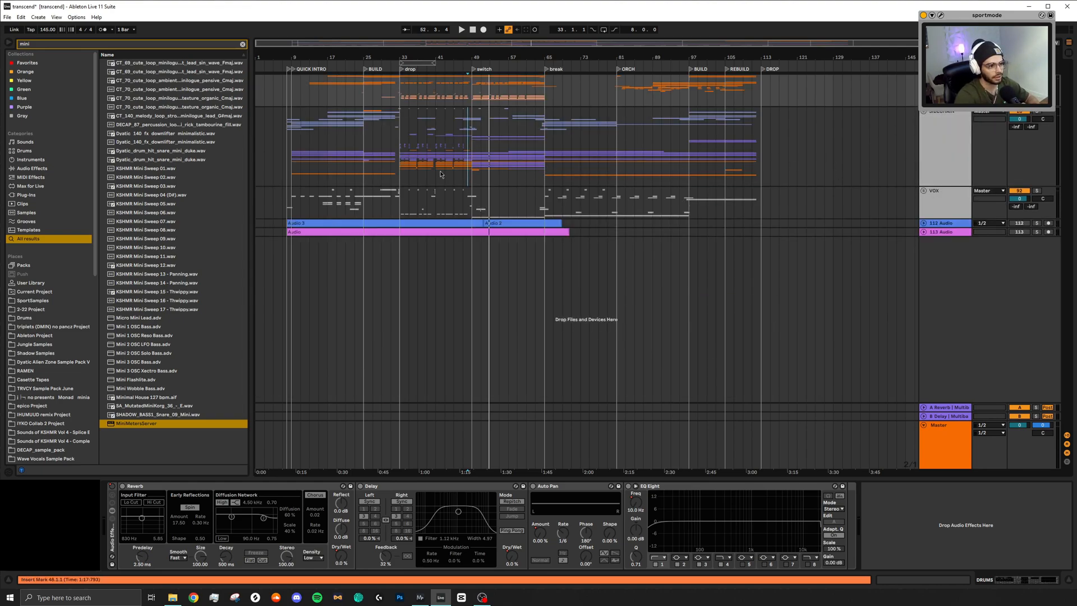
Mark the drop from bar 33 to 49 on the folded instrument group, and show the Master track's effects chain.
left_click_drag(403, 156, 483, 163)
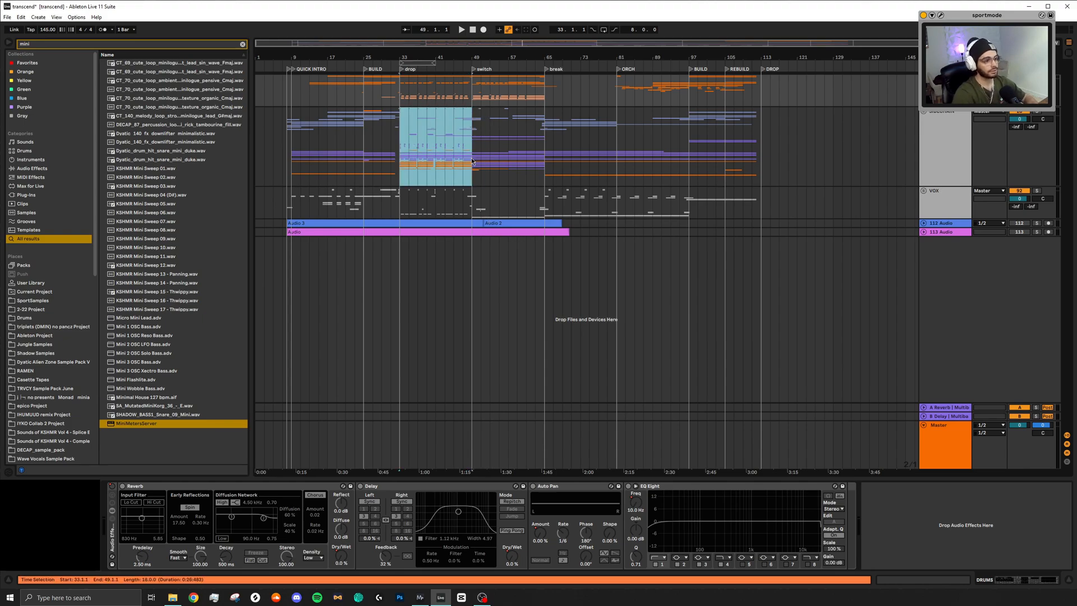
left_click(479, 192)
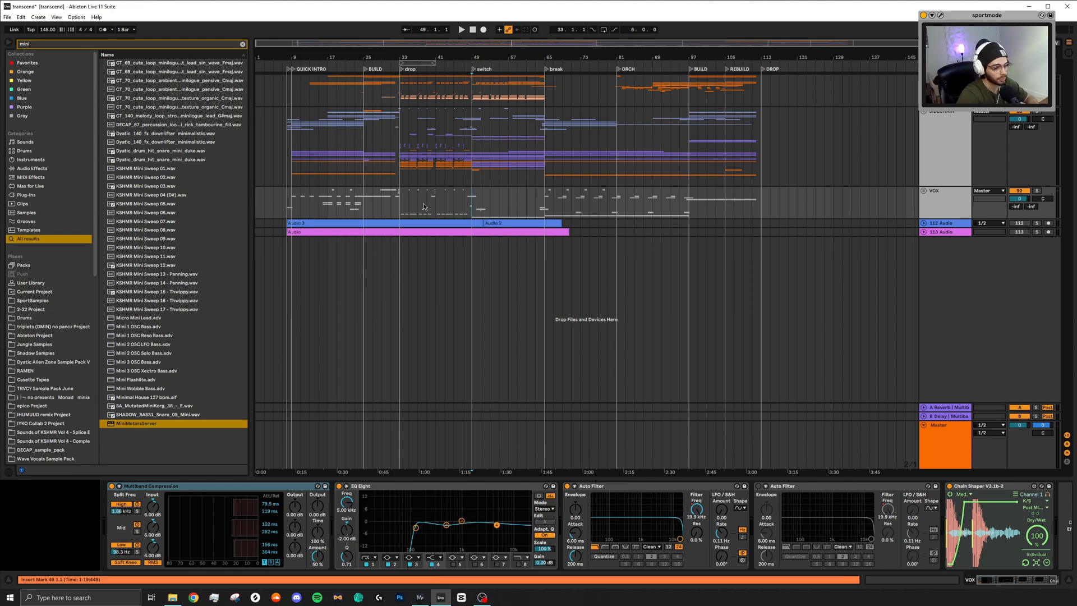
left_click(956, 452)
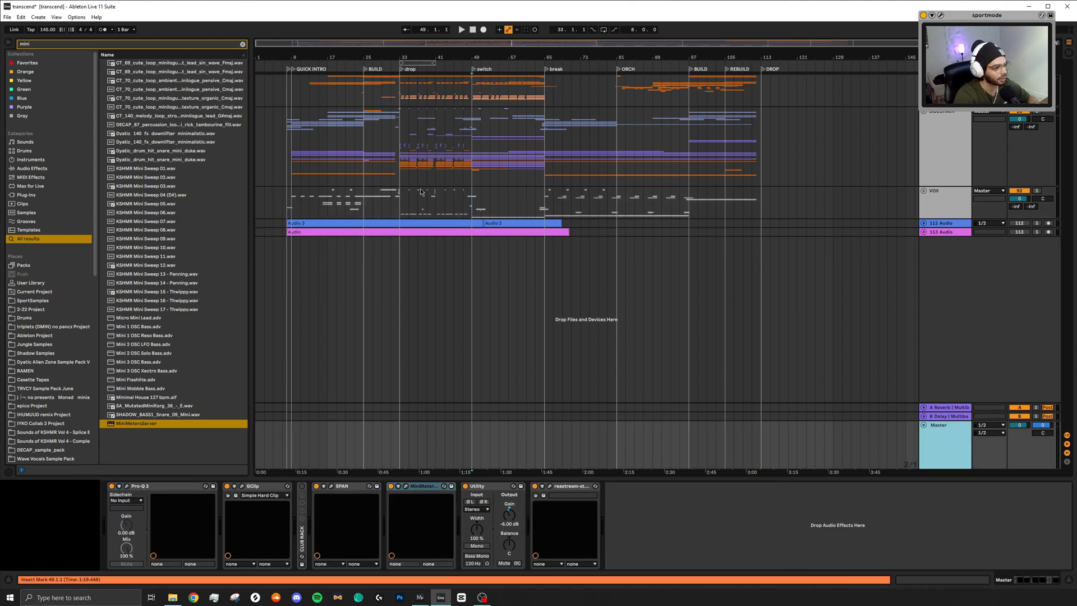